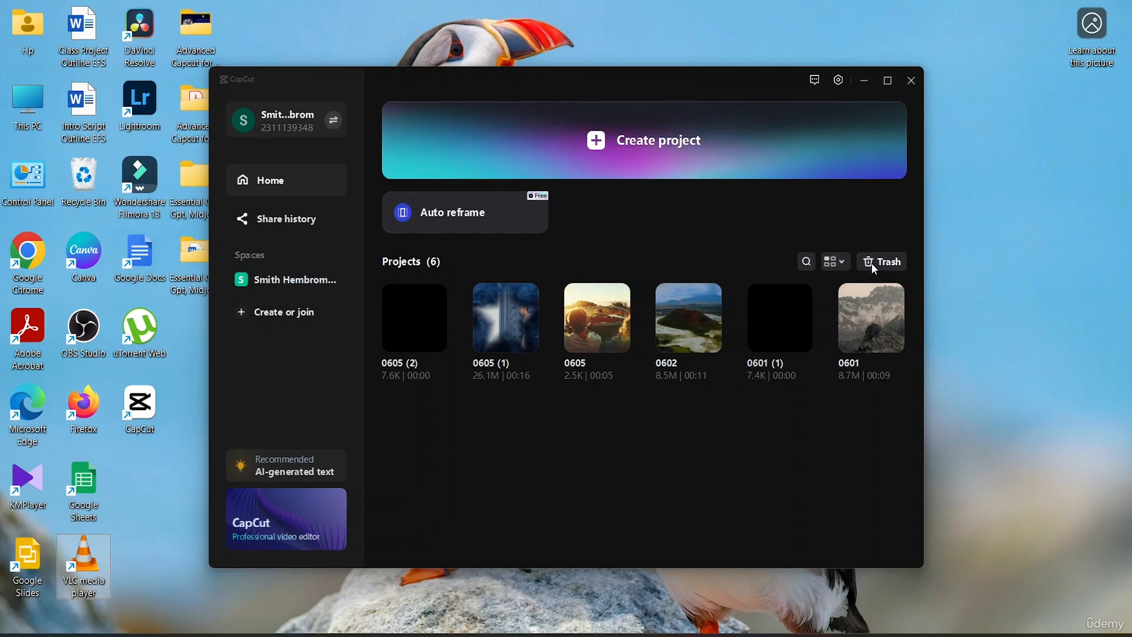
- View the share history and return to the home page with the project list
left_click(870, 264)
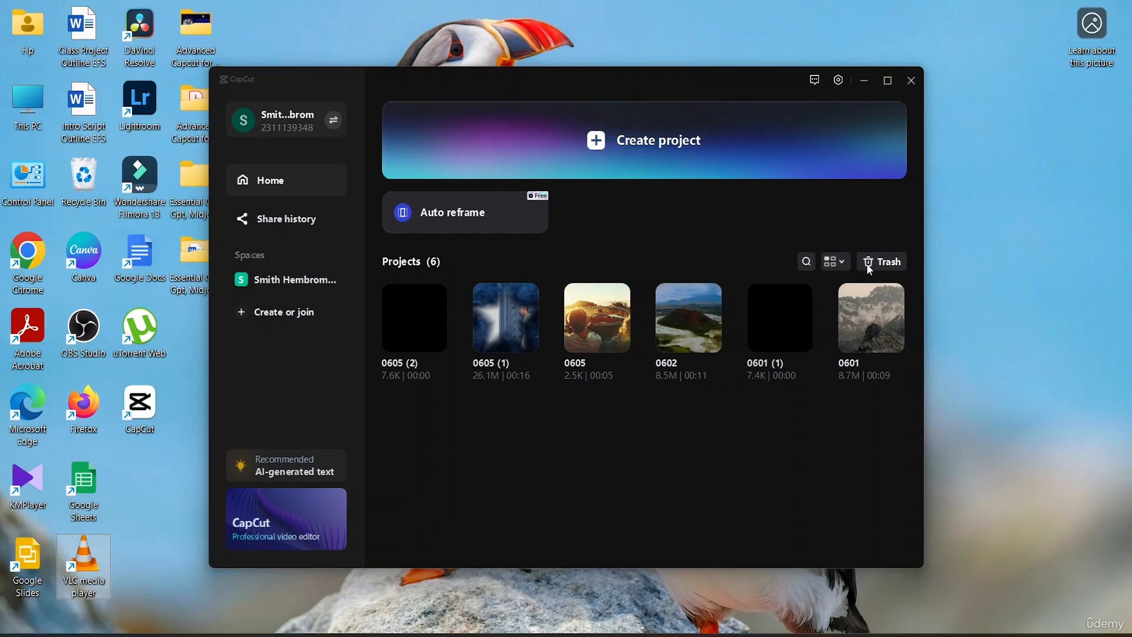
left_click(298, 223)
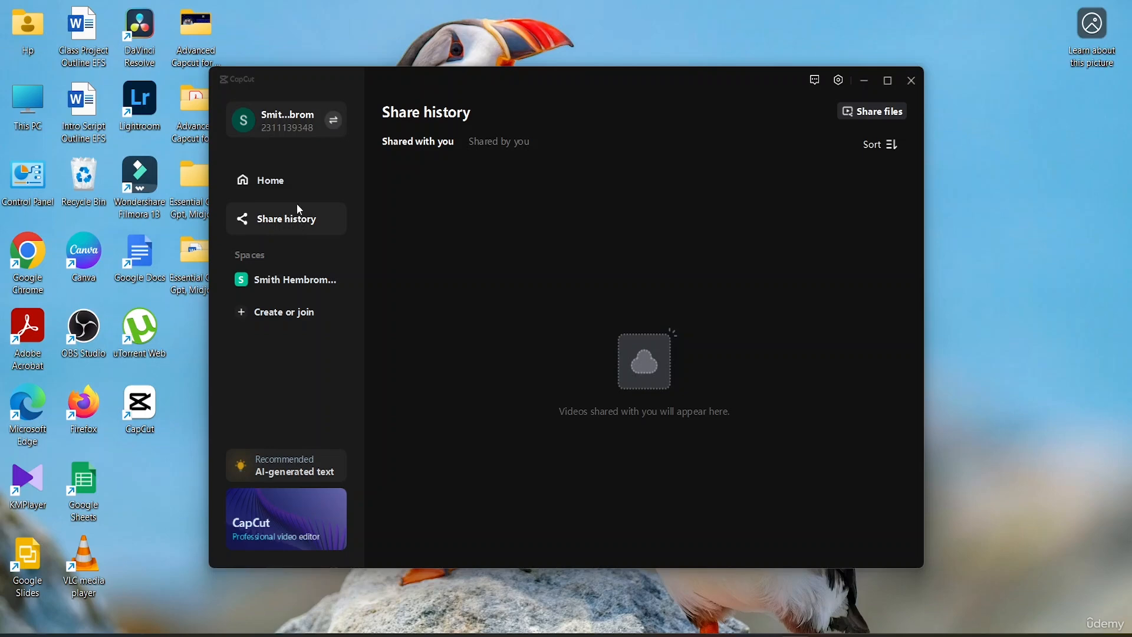
left_click(300, 184)
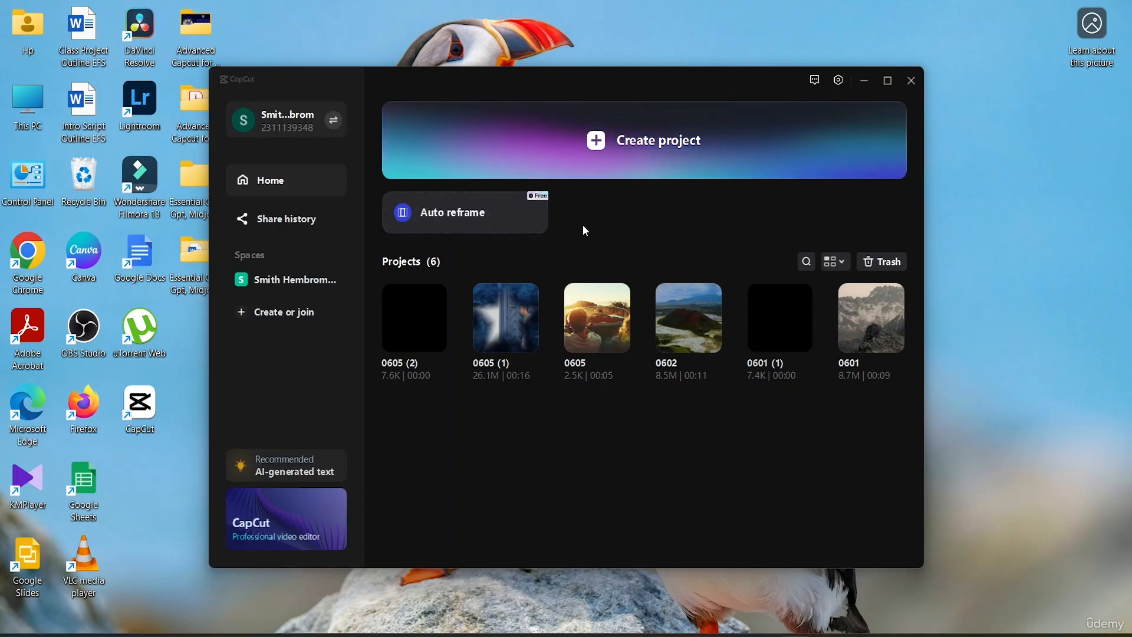
- Create a new project and import the four videos listed under Today in the Downloads folder
left_click(600, 142)
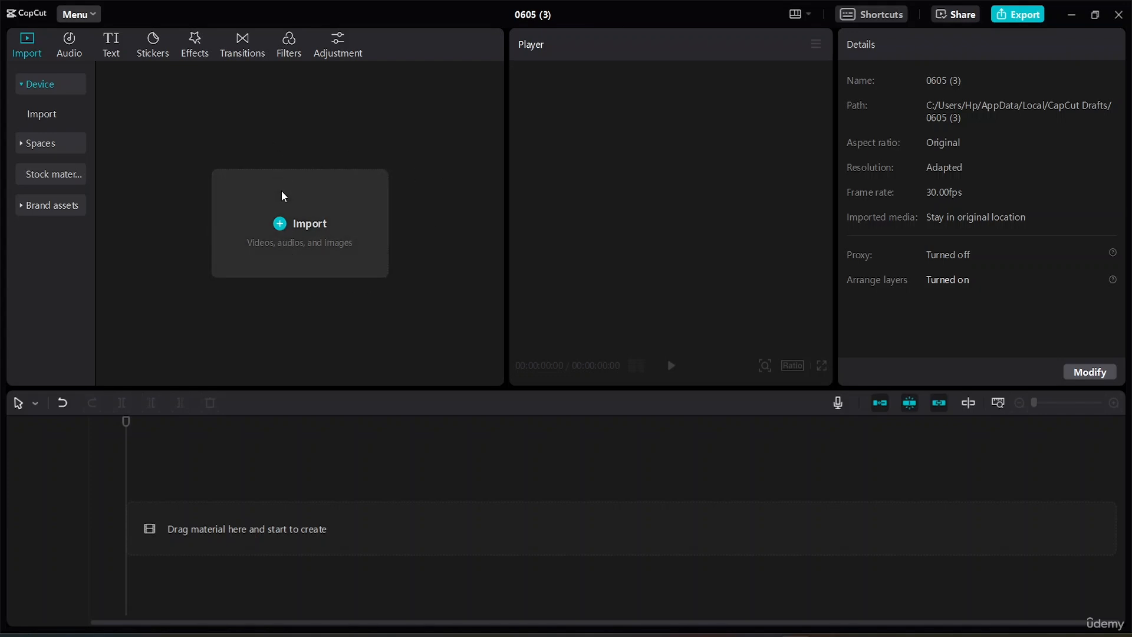
left_click(284, 225)
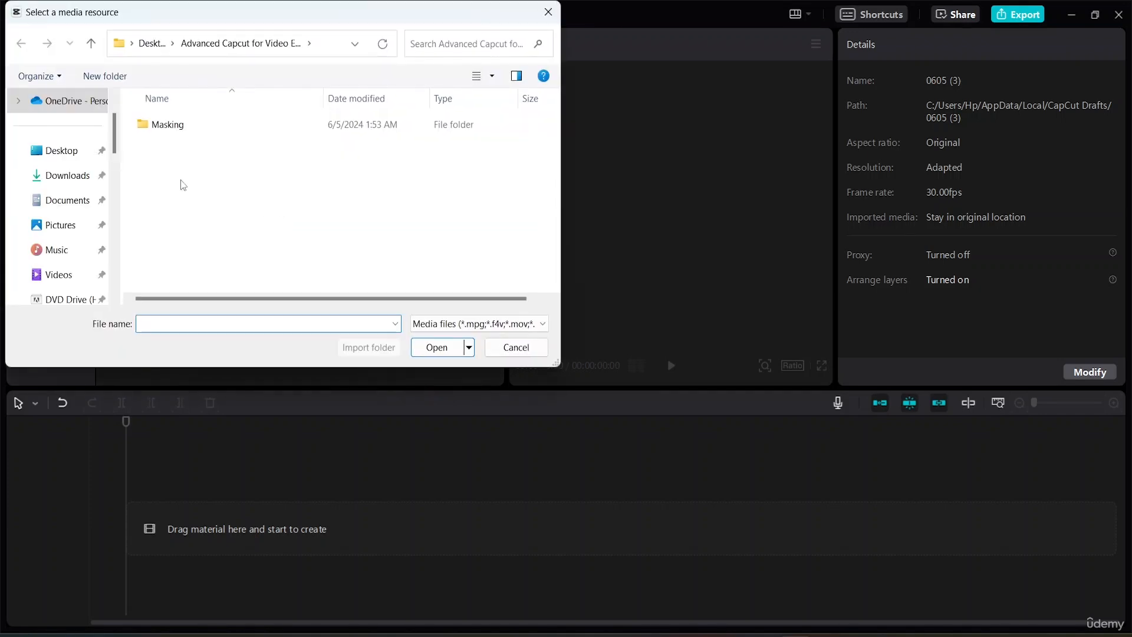
left_click(80, 151)
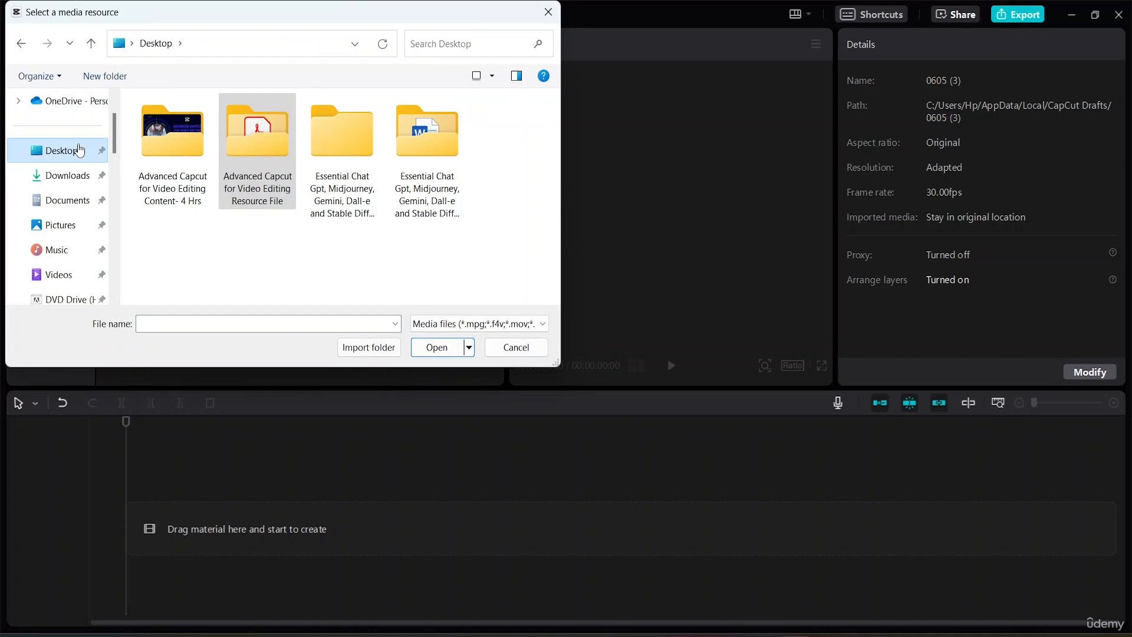
left_click(73, 177)
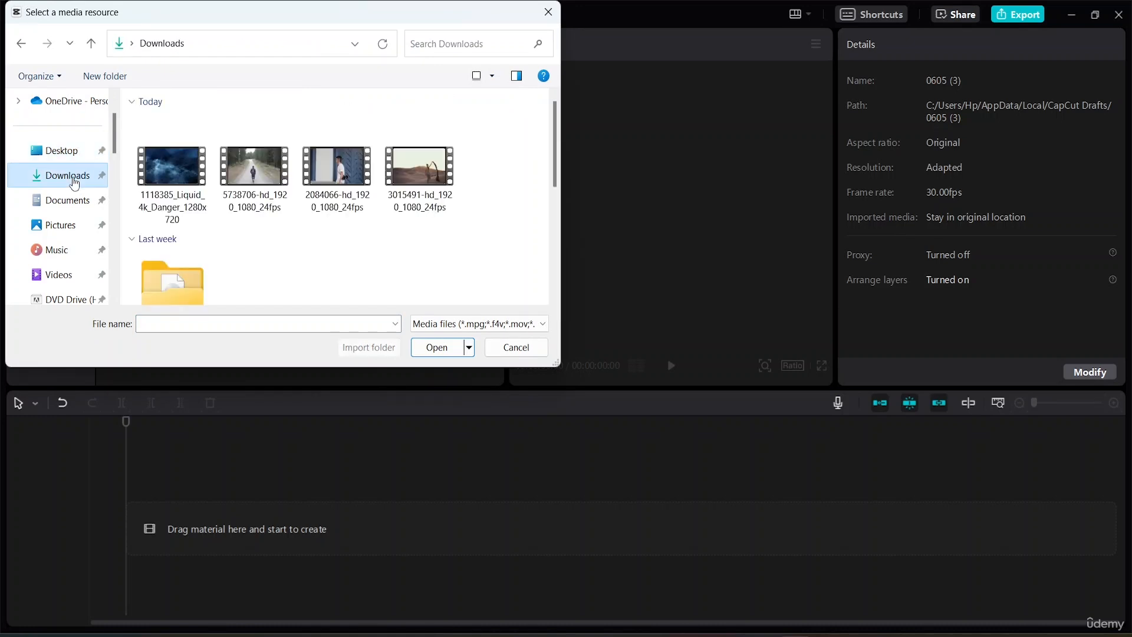
left_click_drag(489, 148, 139, 218)
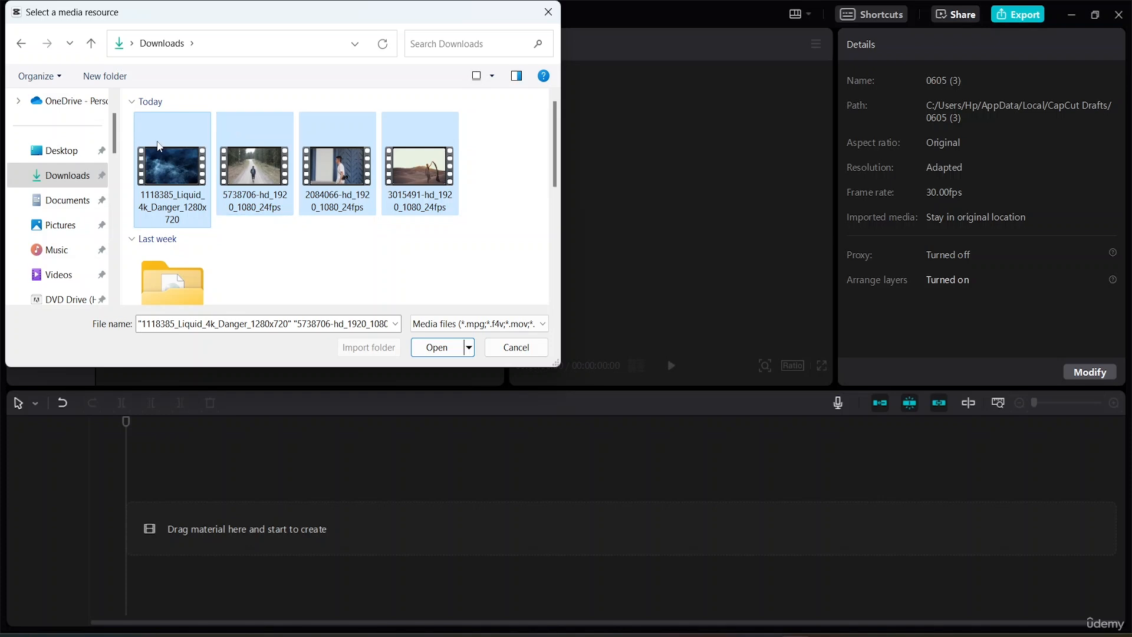
left_click(437, 347)
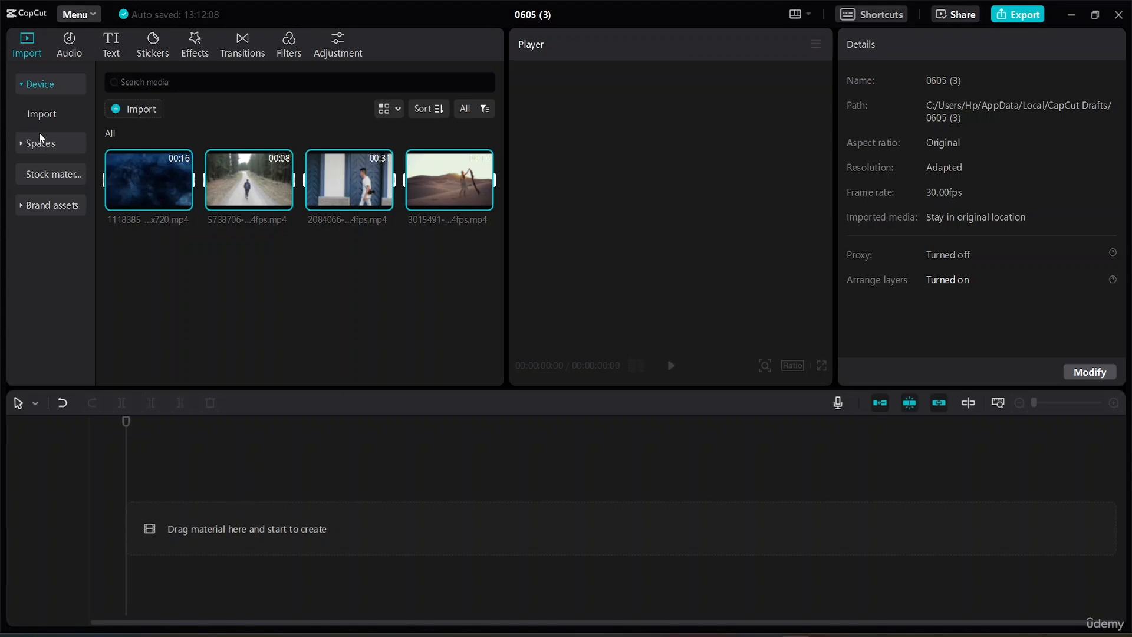
- Browse the trending stock materials and search them for "Nature"
left_click(52, 175)
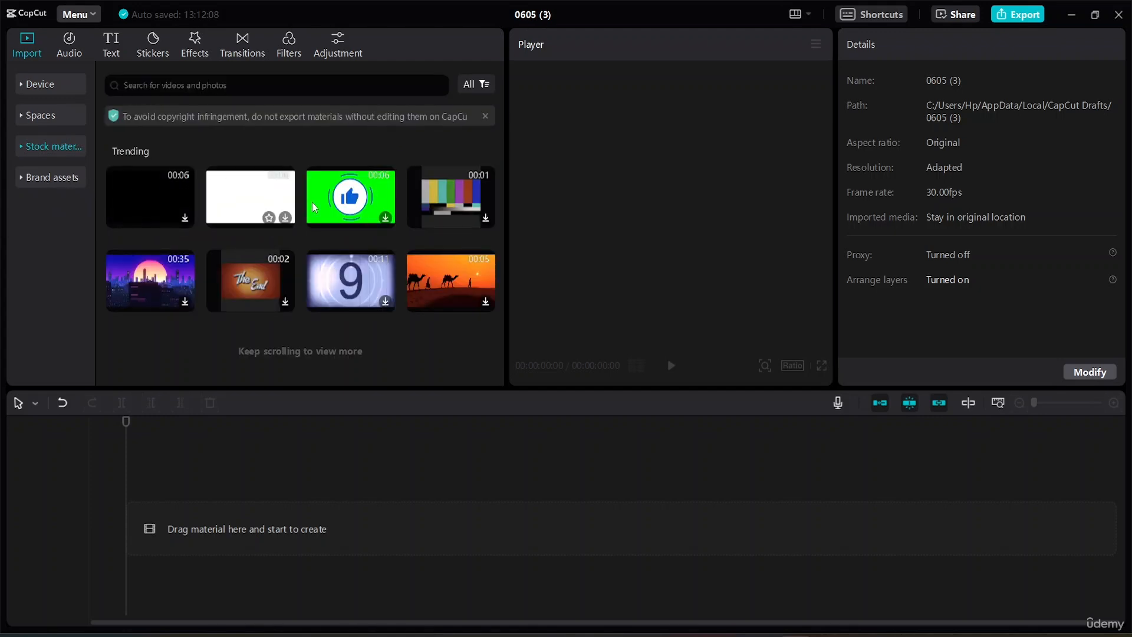
scroll(162, 186, "down", 3)
scroll(283, 277, "down", 2)
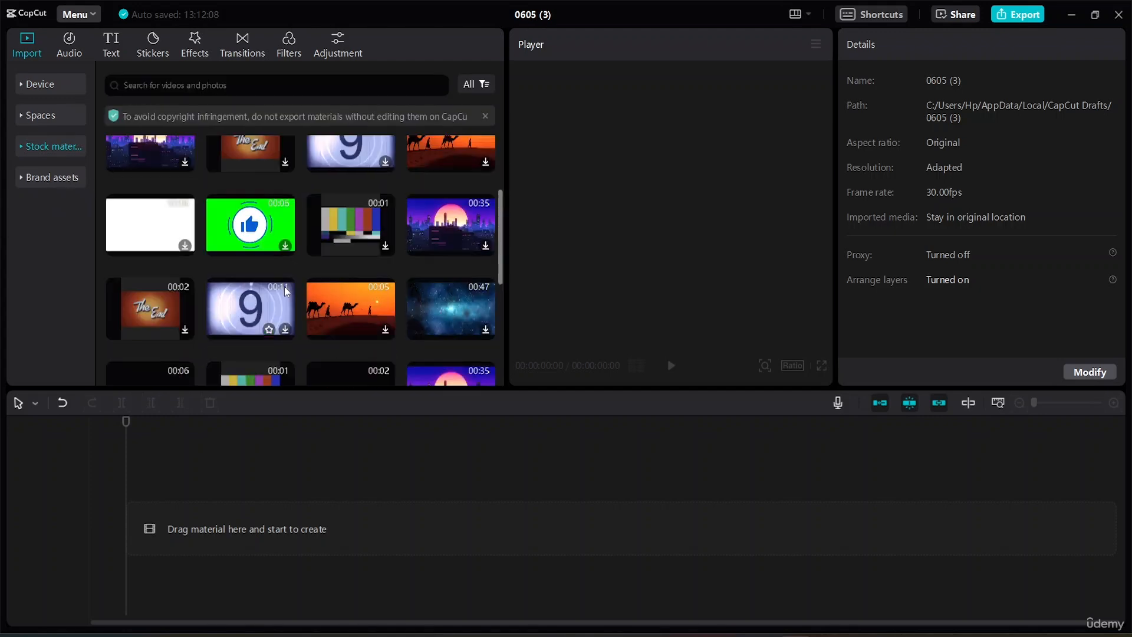
scroll(369, 264, "down", 2)
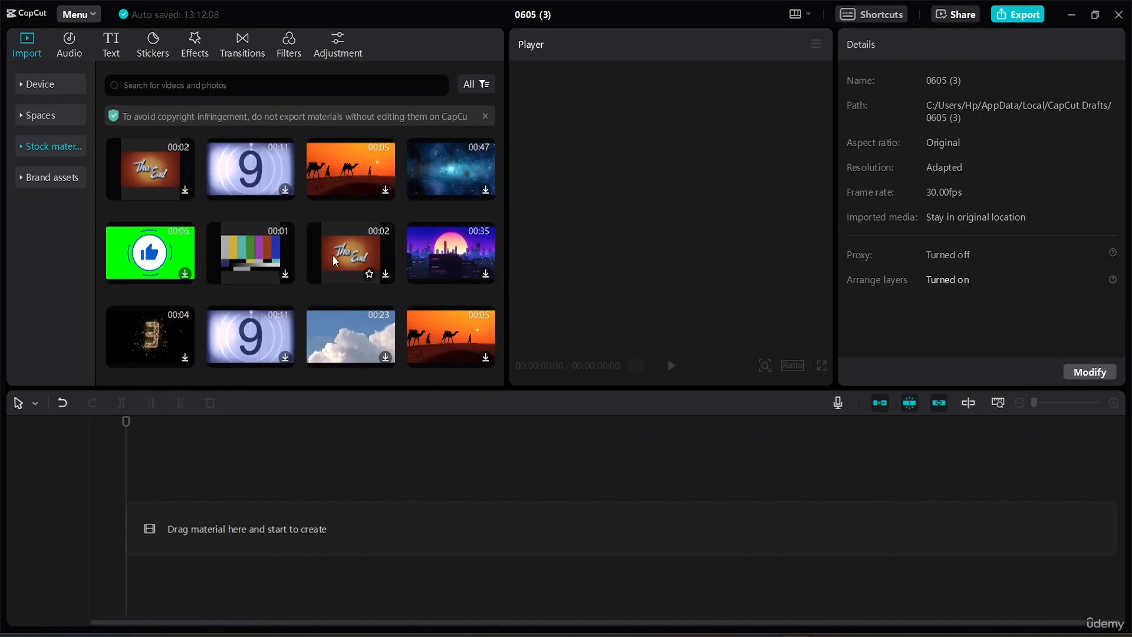
scroll(489, 277, "down", 2)
left_click(193, 94)
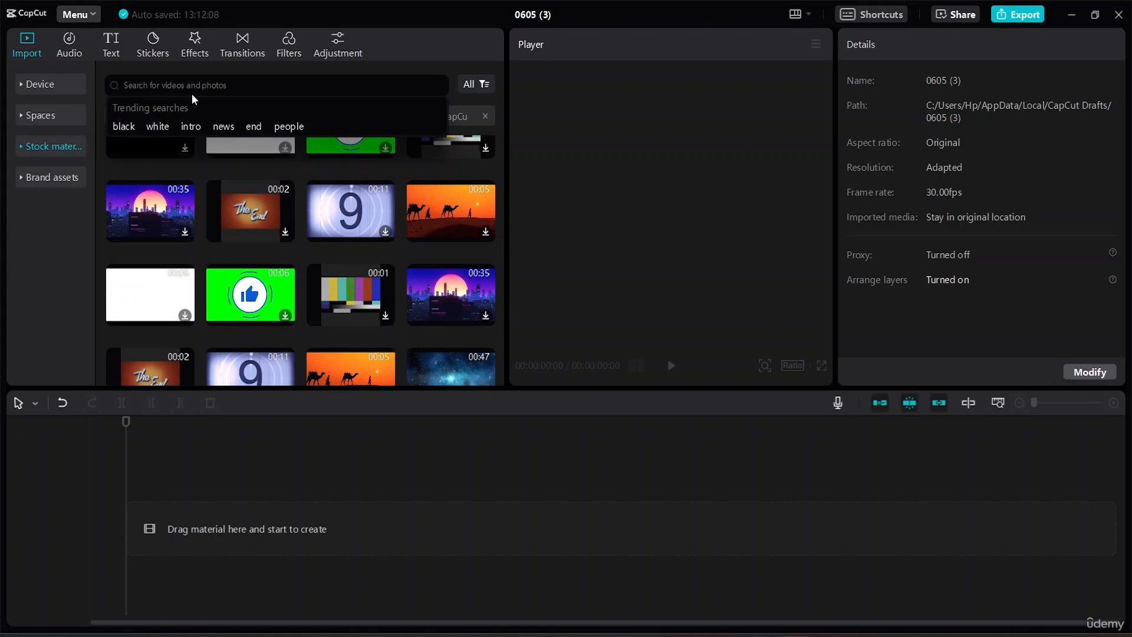
type("Na")
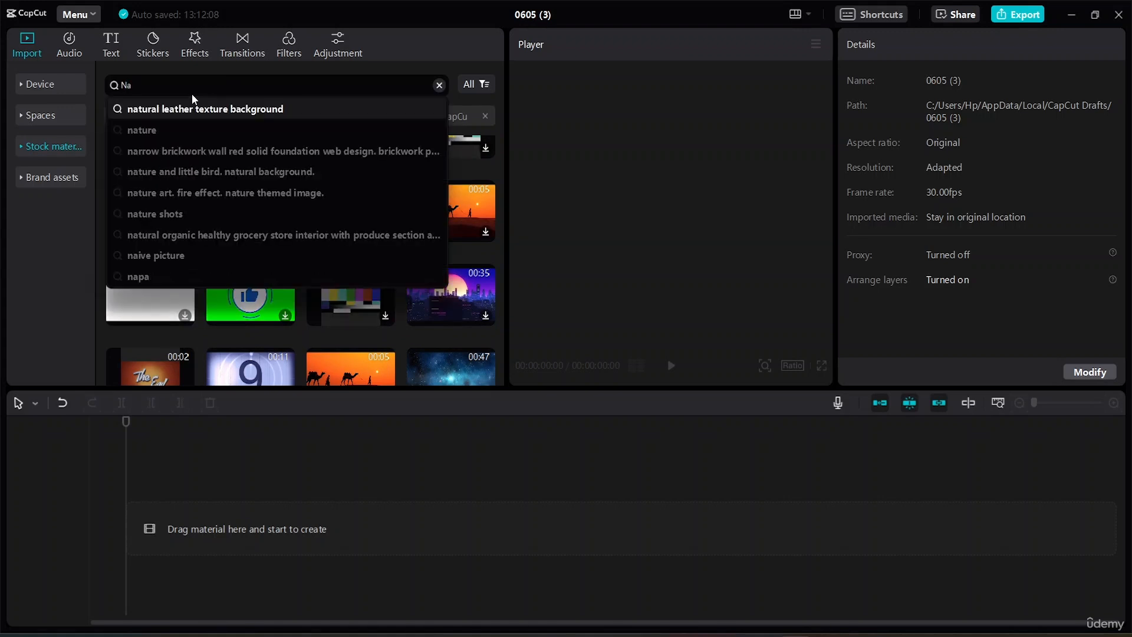
type("ture")
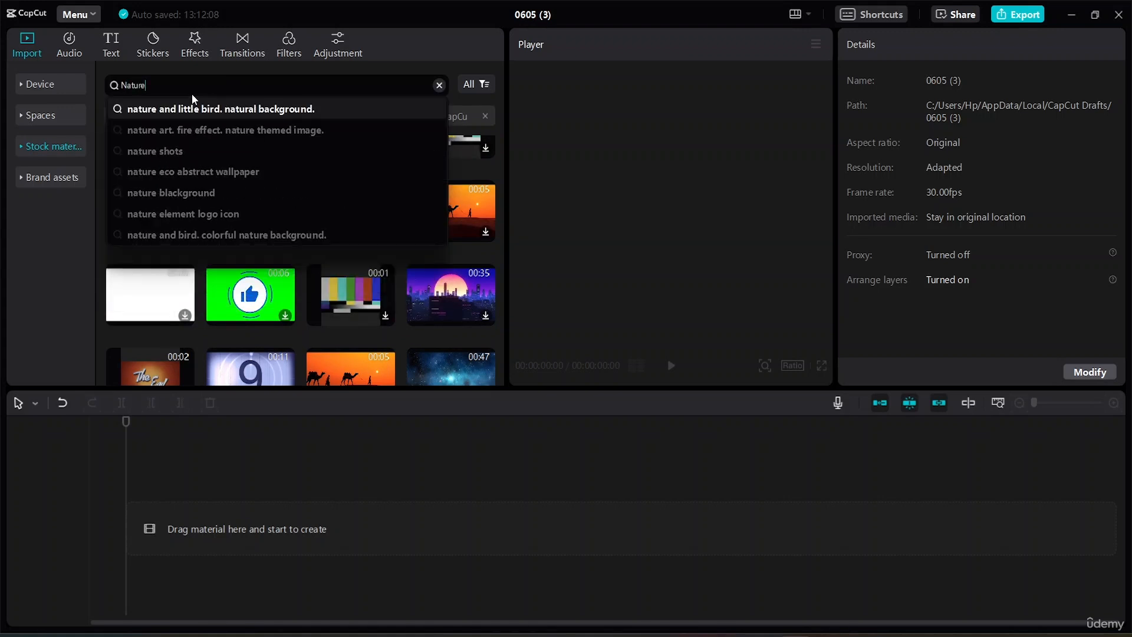
key("Return")
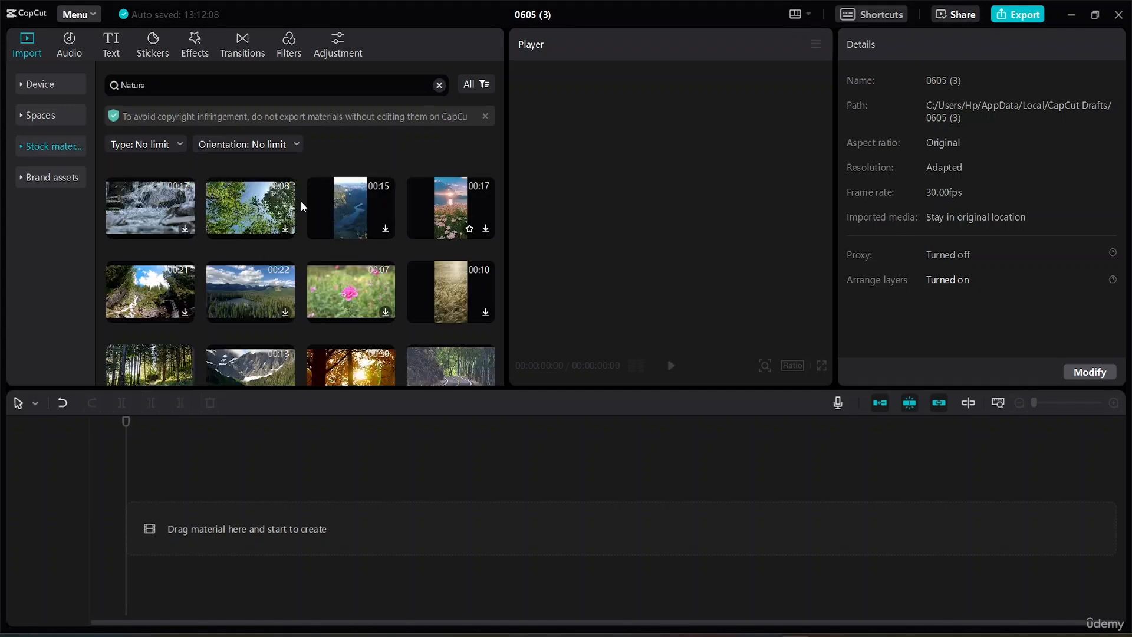
- Download the 13-second mountain lake video and the winding forest road image from the stock results, and clear the search
scroll(254, 224, "down", 3)
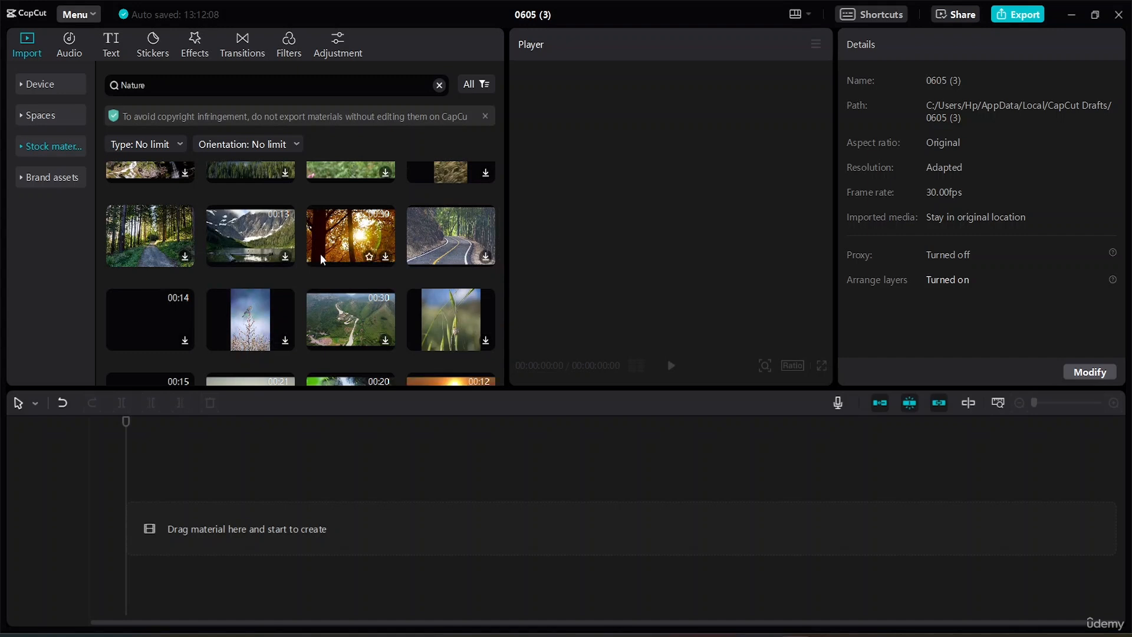
left_click(286, 258)
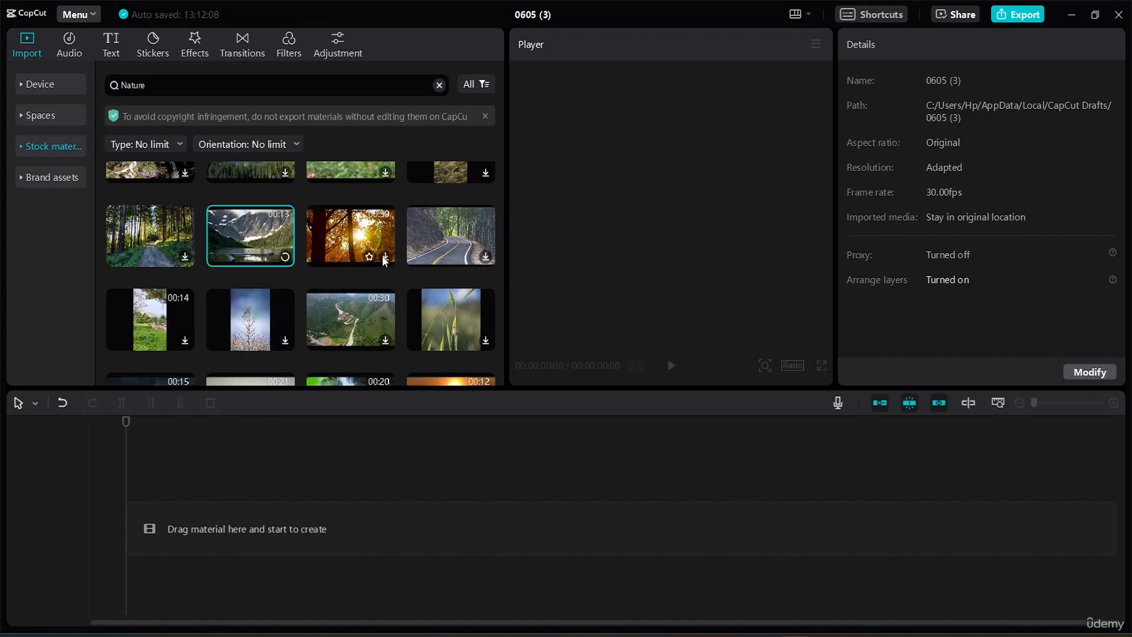
left_click(485, 258)
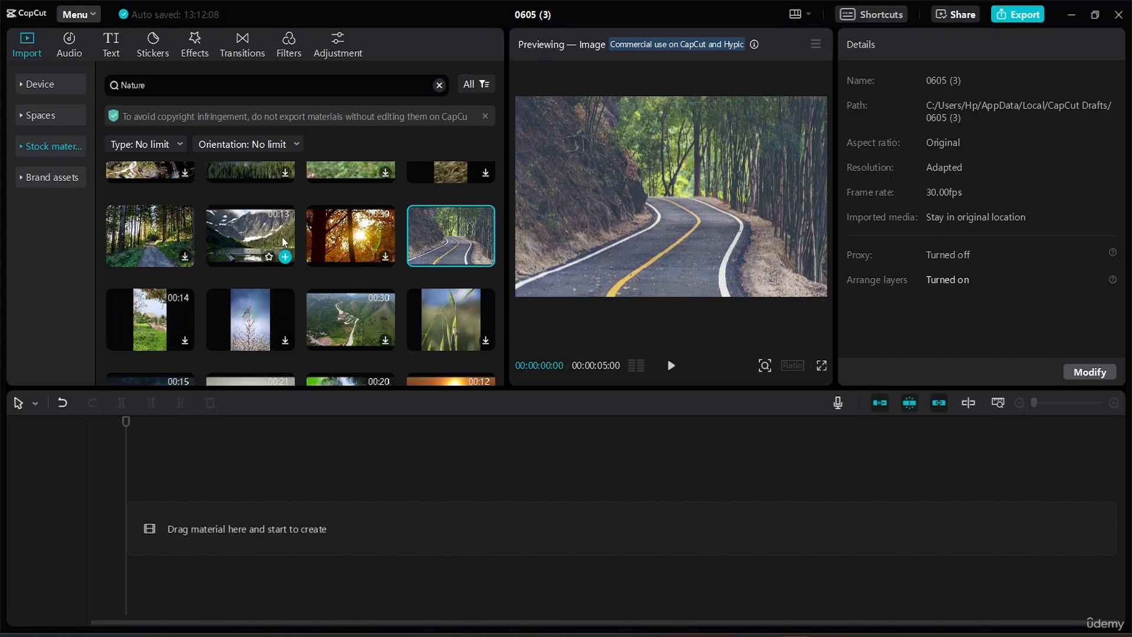
left_click_drag(419, 229, 187, 513)
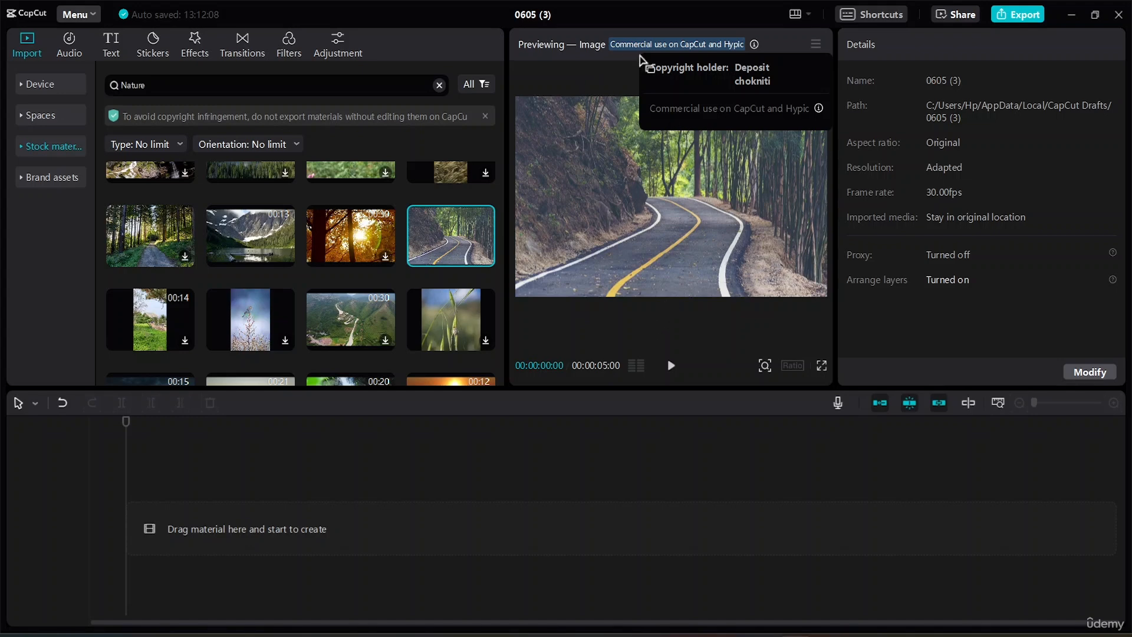
left_click(440, 86)
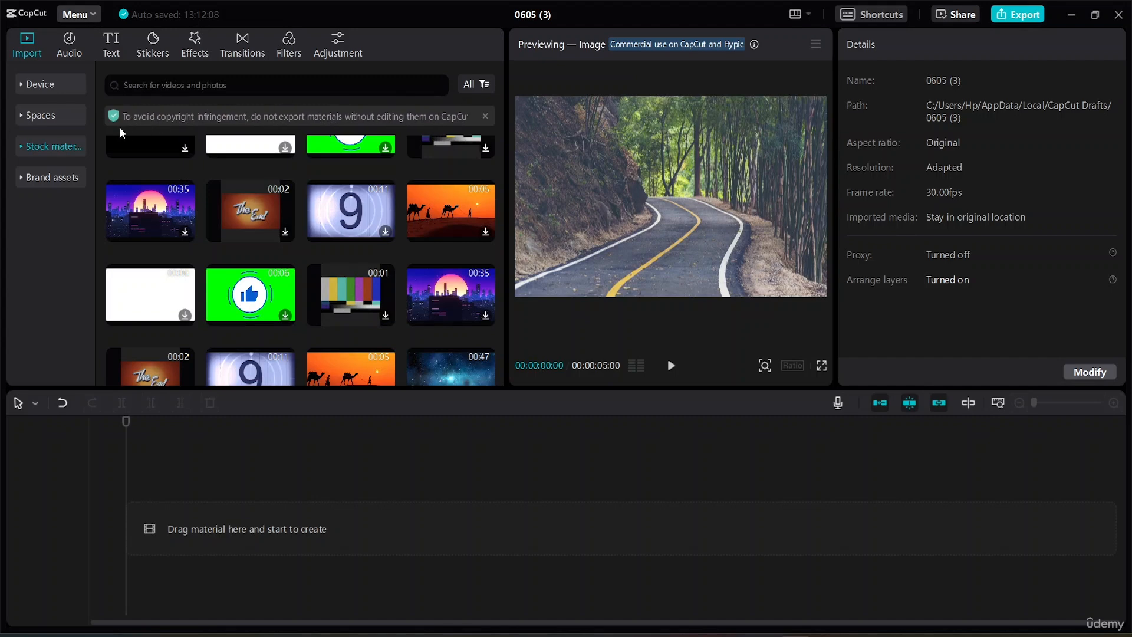
- Look through the brand asset images and the cloud space, and return to the media imported from the device
left_click(49, 176)
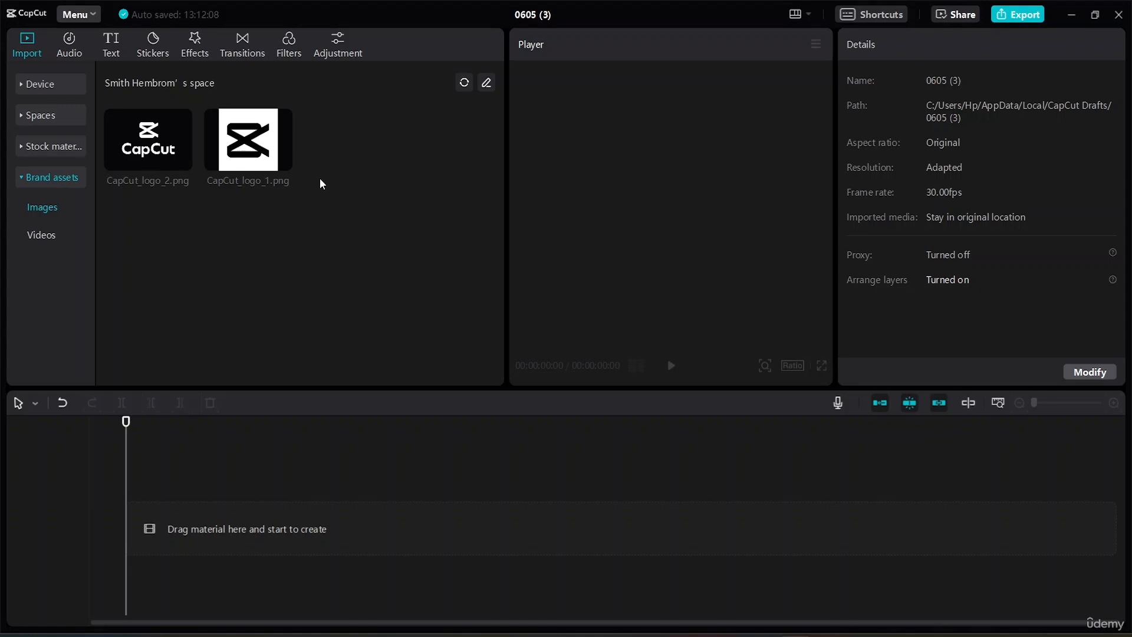
left_click(32, 115)
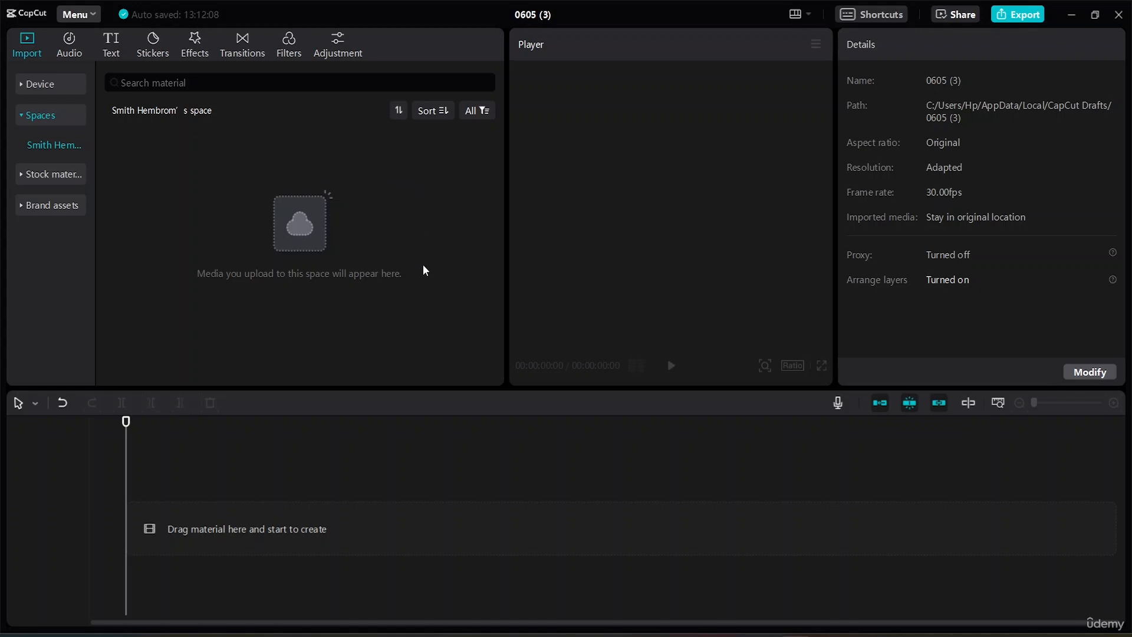
right_click(304, 219)
left_click(290, 219)
left_click(46, 86)
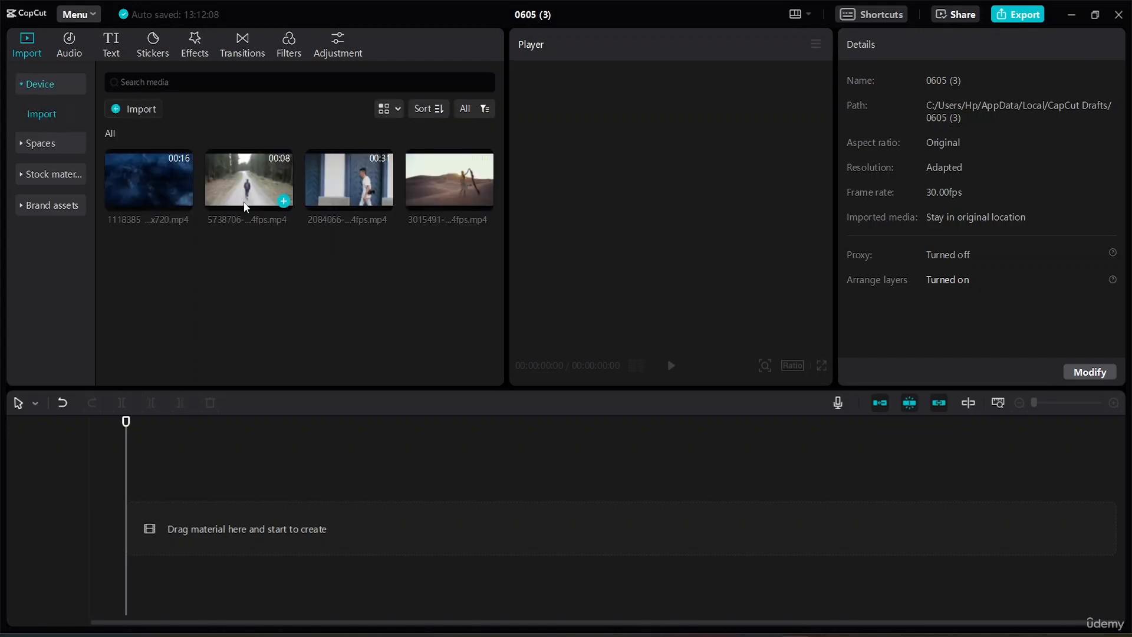
- Check the available options for the imported dark blue smoke video and play its preview
mouse_move(177, 204)
right_click(171, 177)
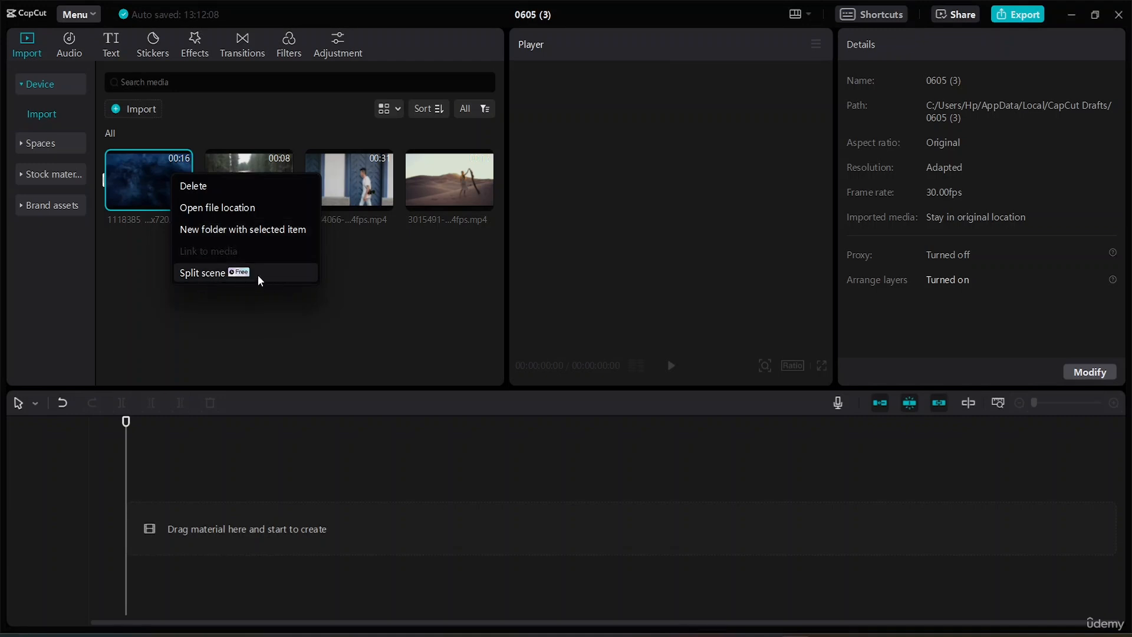
left_click(200, 282)
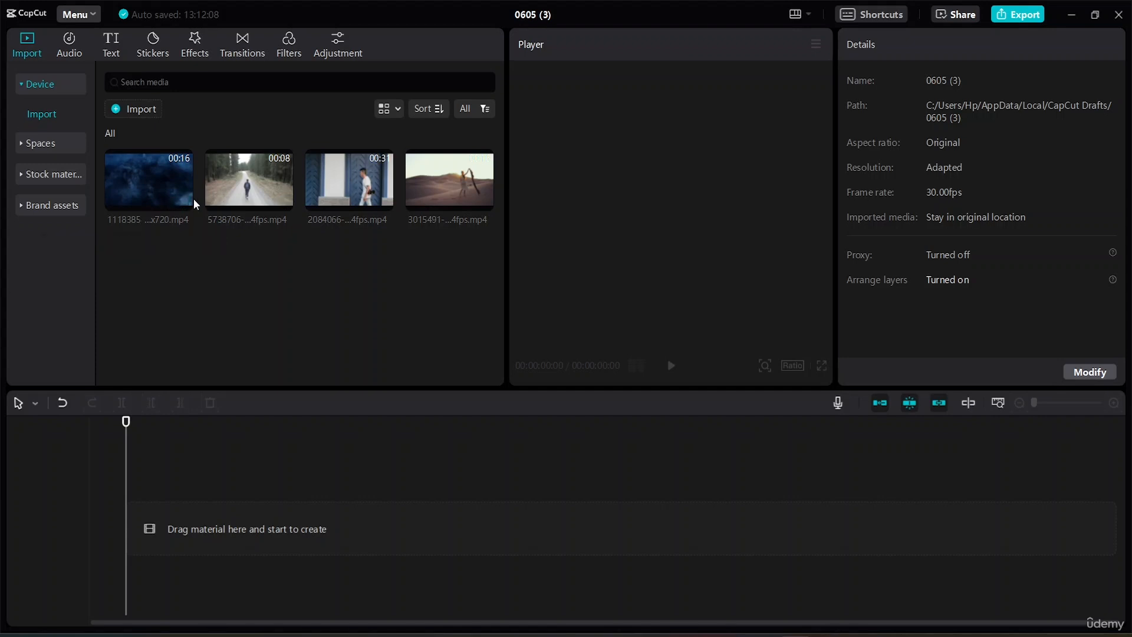
left_click(165, 178)
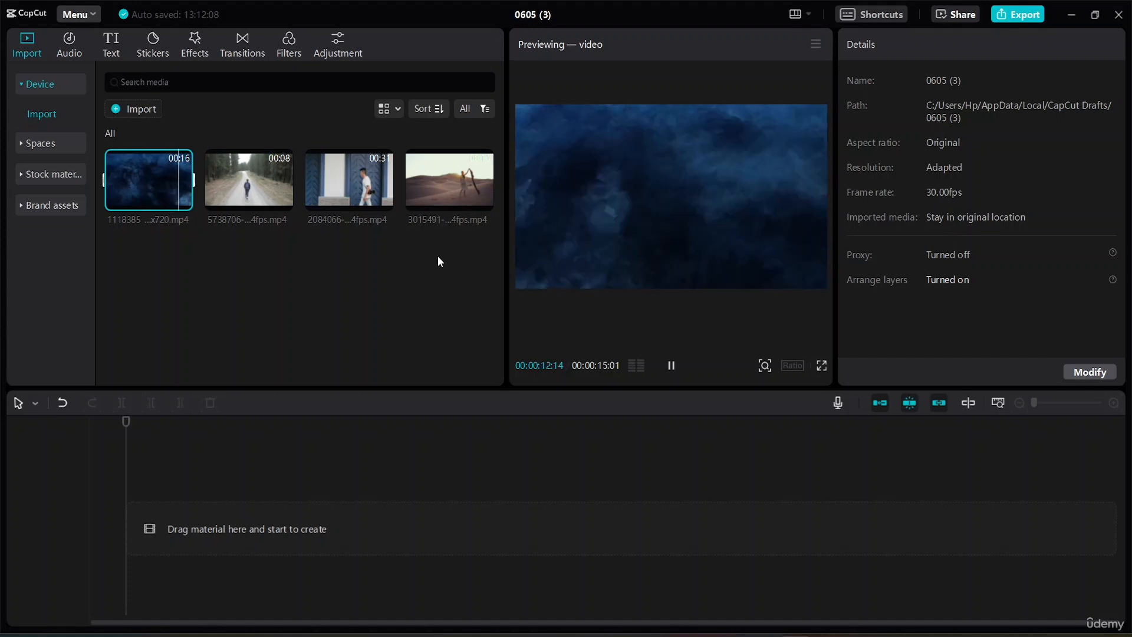
left_click(298, 272)
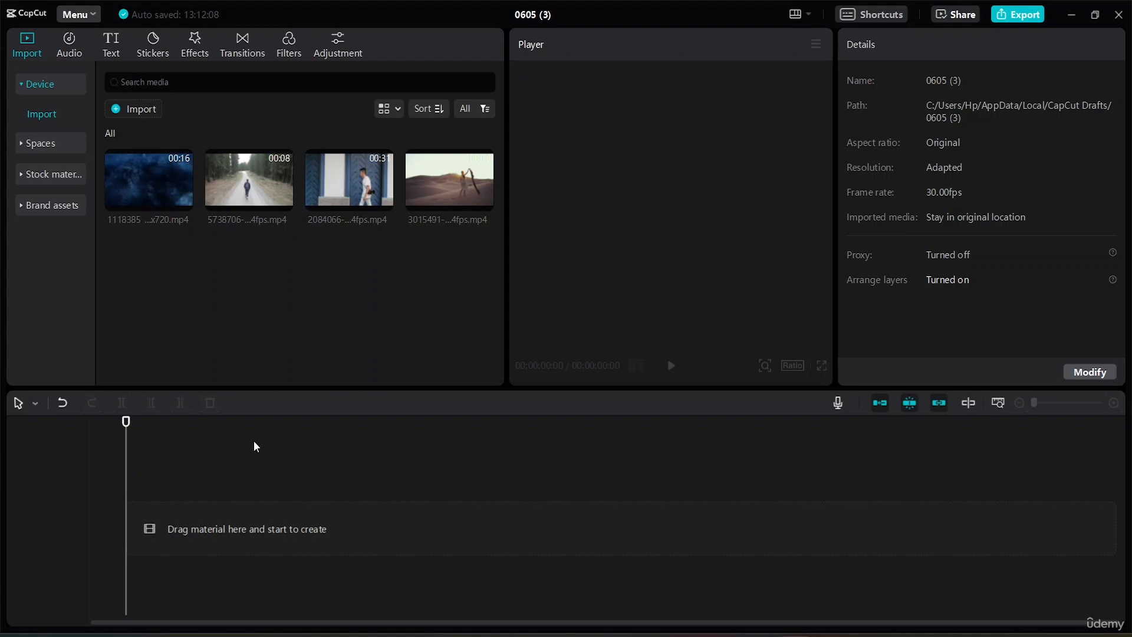
- Add the 2084066 video of the man walking past blue doors to the start of the empty timeline
right_click(330, 172)
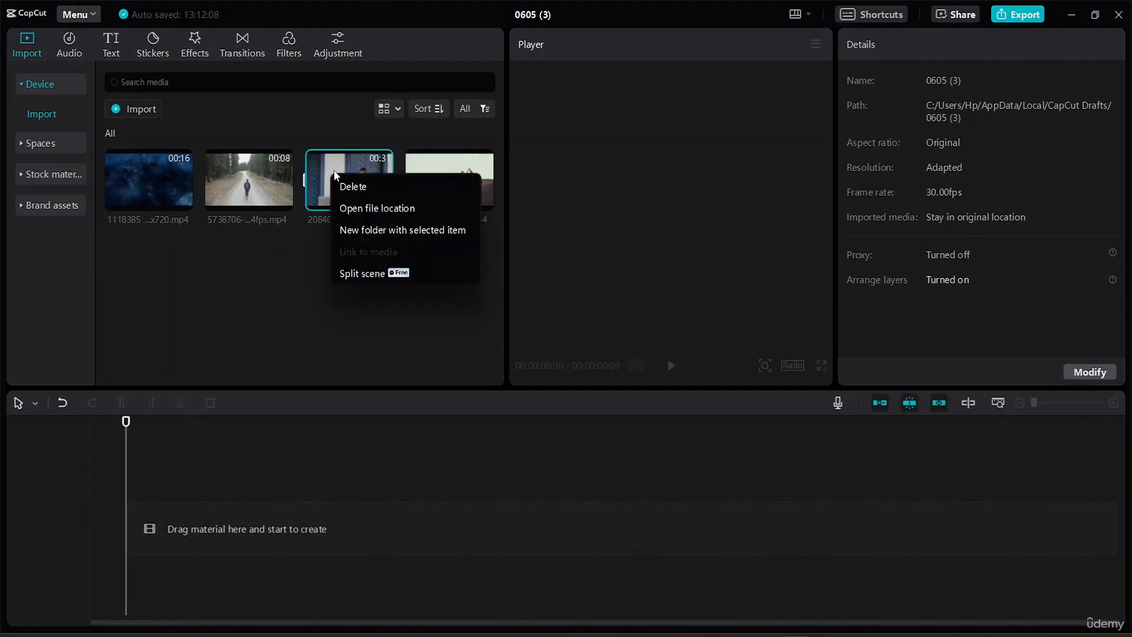
left_click(247, 362)
left_click_drag(335, 171, 284, 267)
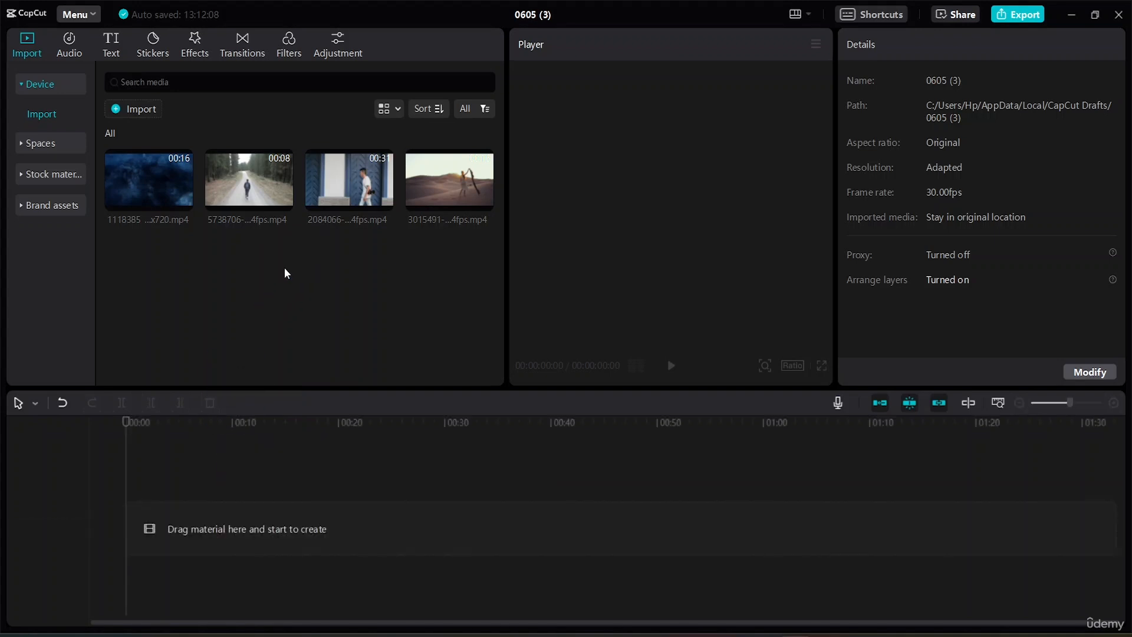
left_click(384, 202)
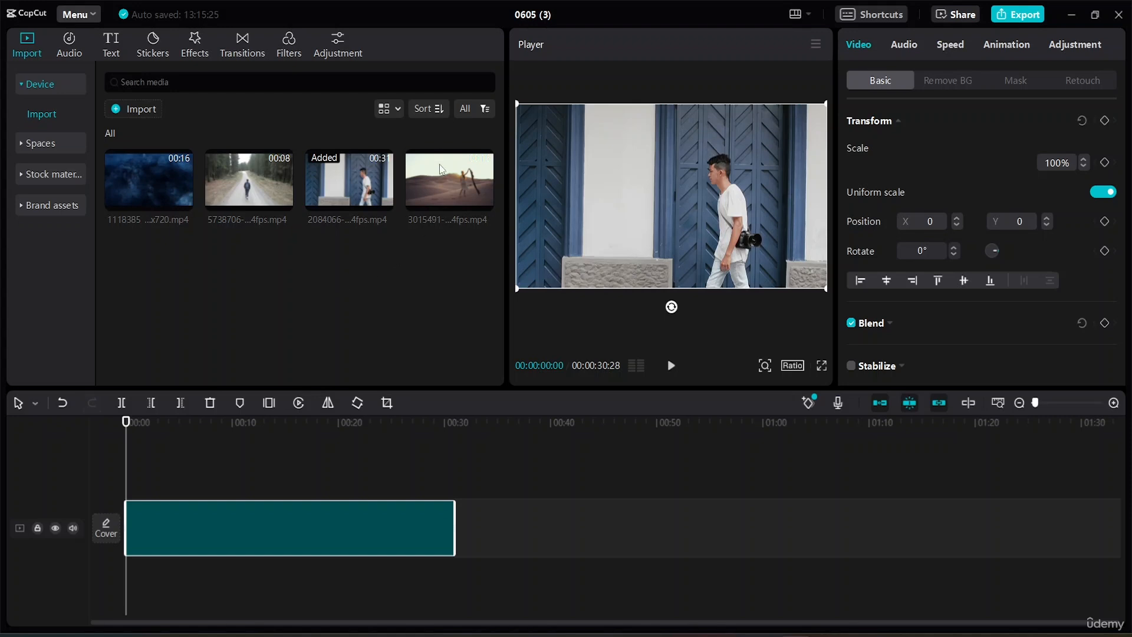
mouse_move(437, 179)
left_click(379, 296)
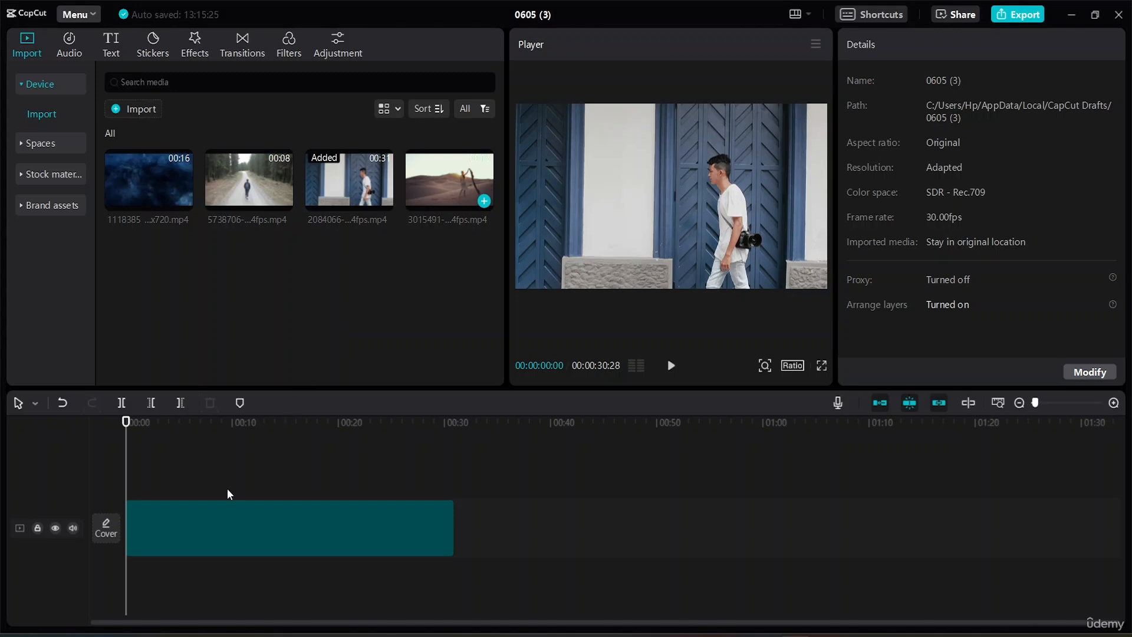
- Place the 3015491 desert video on a track above at the timeline start, and trim the lower clip's end to match at 00:00:15:05
mouse_move(444, 218)
left_click_drag(447, 172, 129, 473)
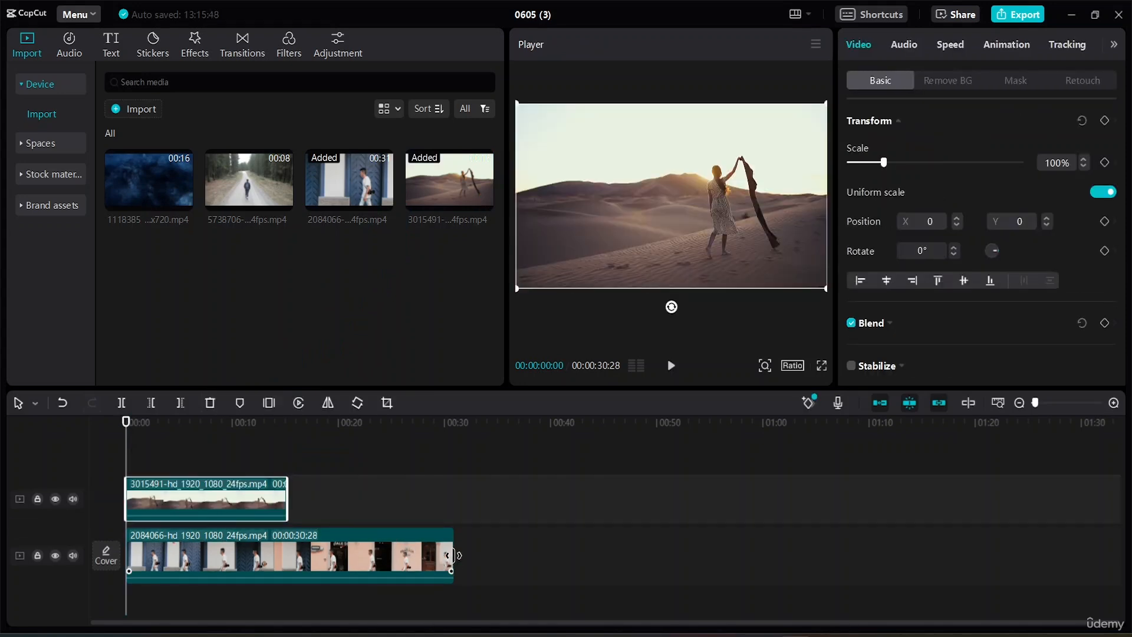
left_click_drag(454, 556, 287, 557)
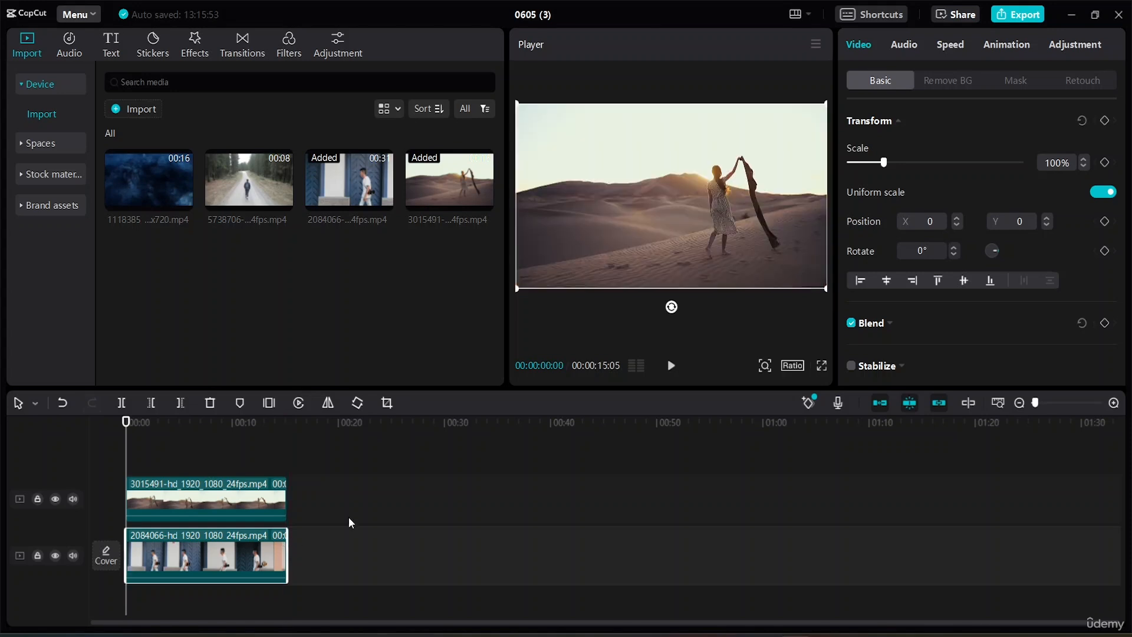
left_click(267, 509)
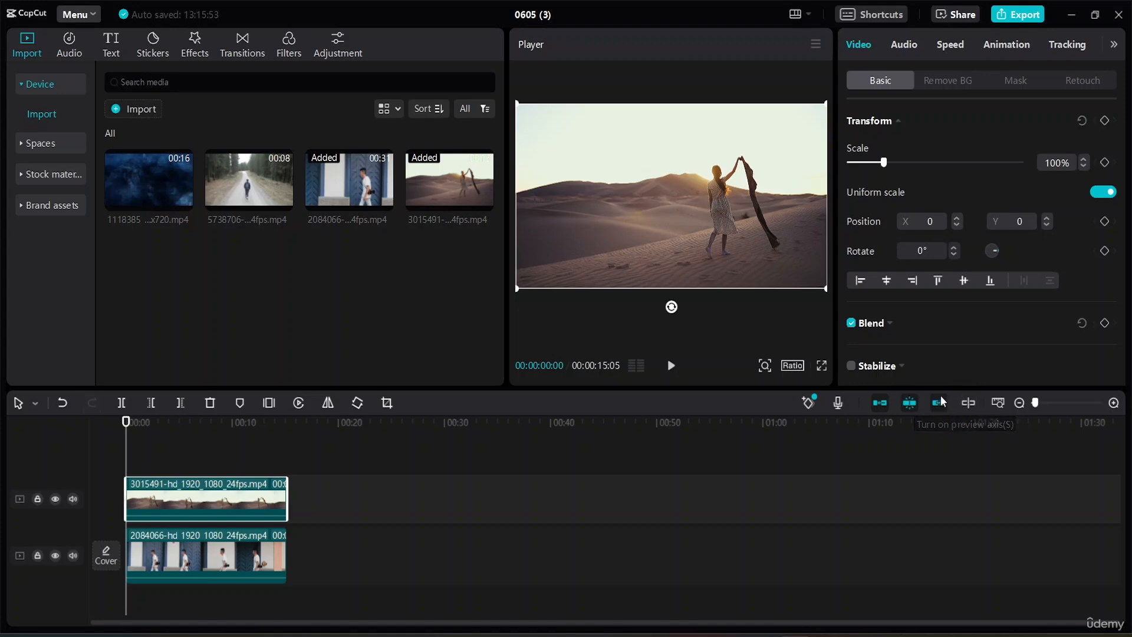
- Align the lower clip's end with the desert clip's end at 00:00:15:05, and move the playhead to 00:00:04:24
left_click(1000, 404)
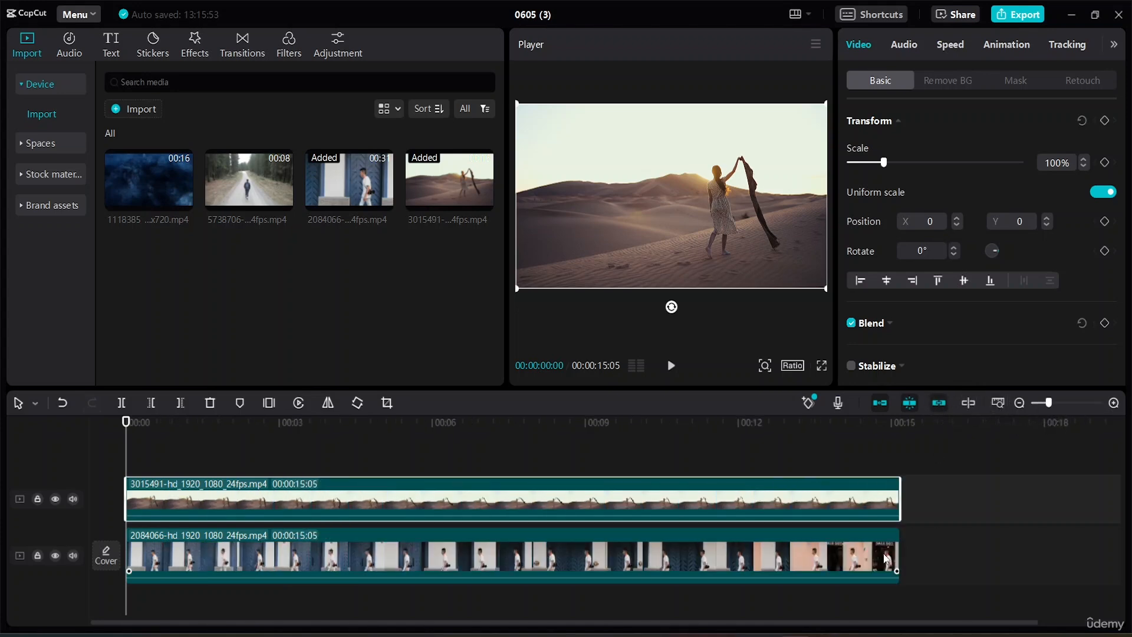
left_click_drag(899, 542, 900, 543)
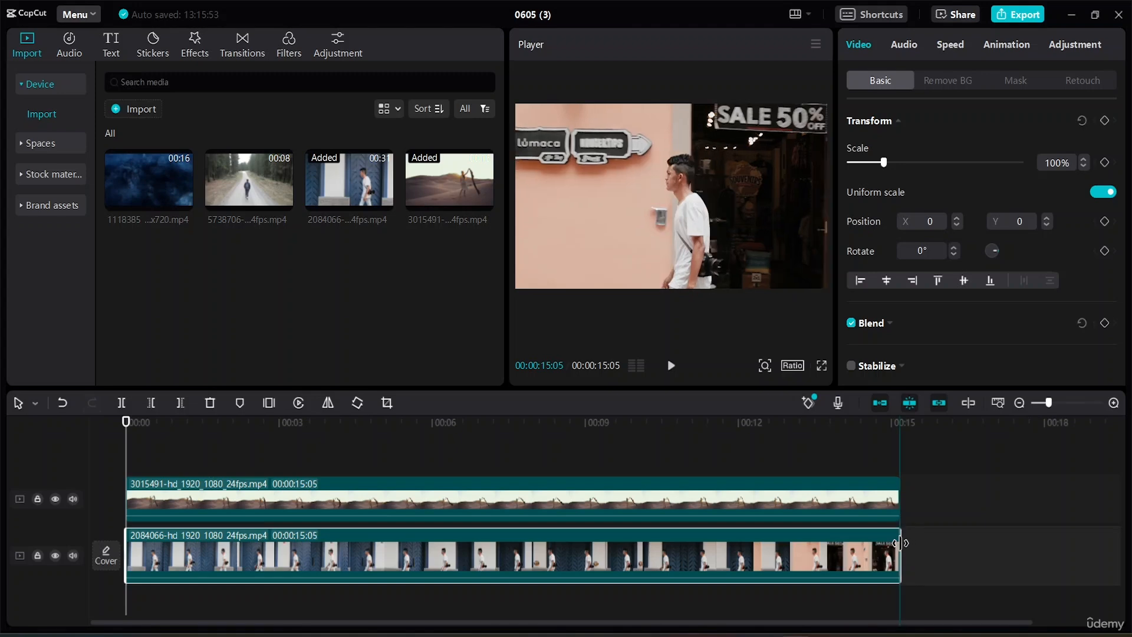
left_click(987, 519)
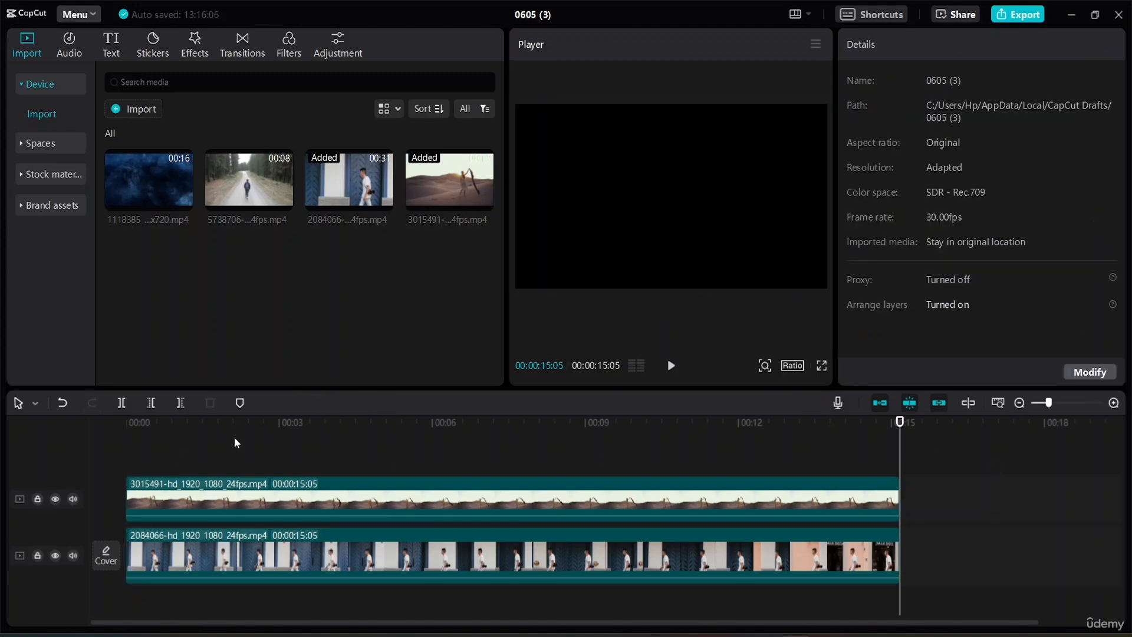
left_click_drag(900, 422, 371, 397)
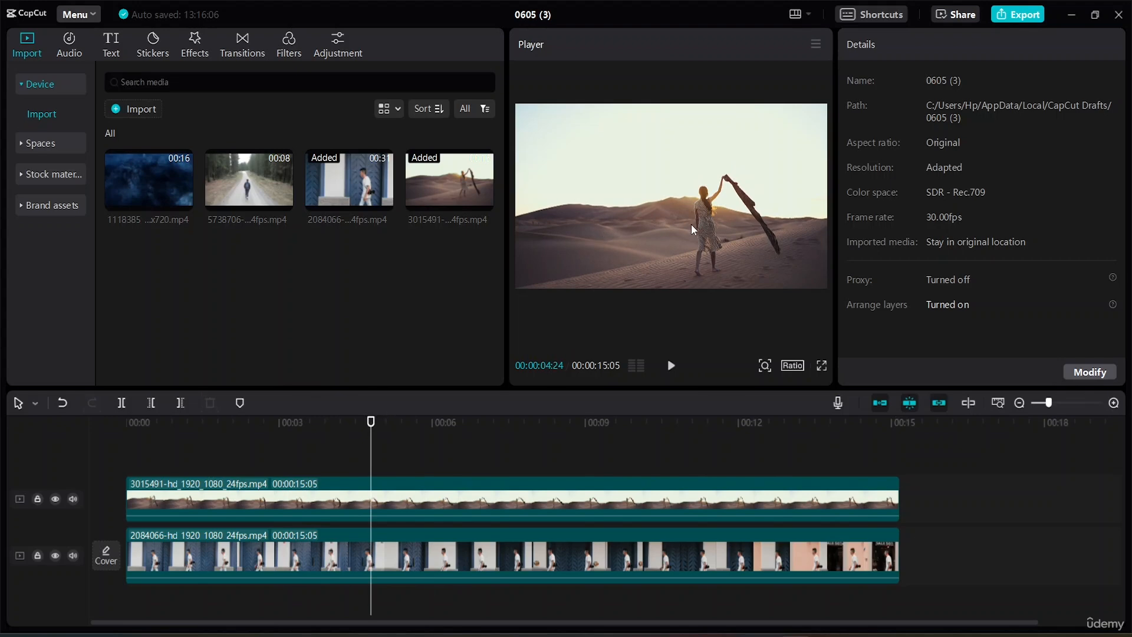
- Select the desert clip on the upper track and look through its basic video settings, from Transform to Motion blur
left_click(458, 501)
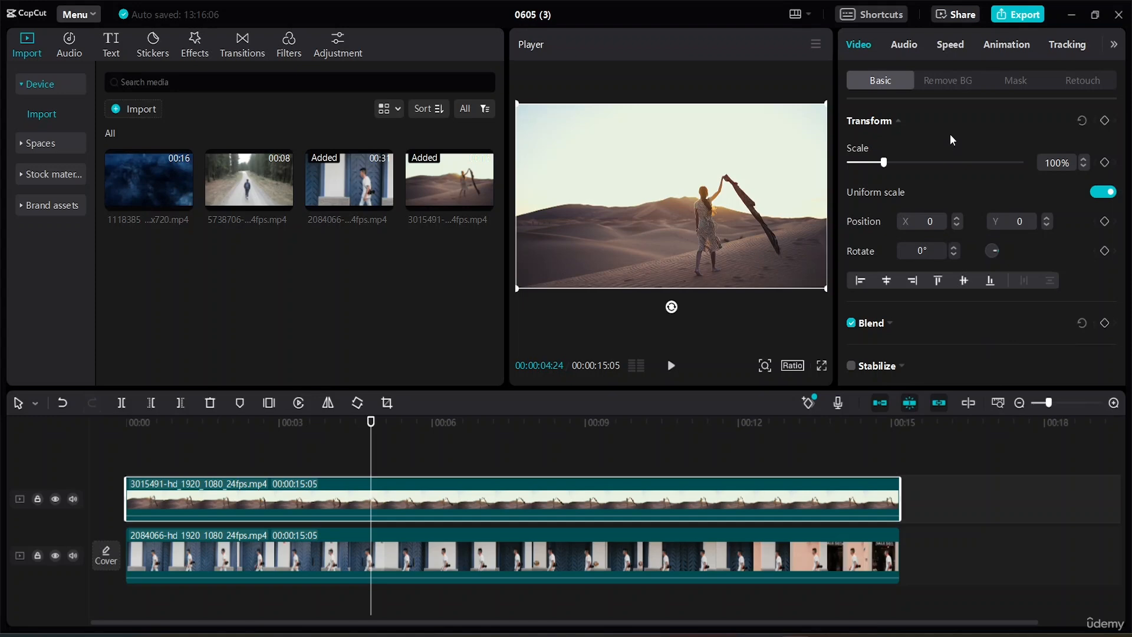
scroll(950, 134, "down", 5)
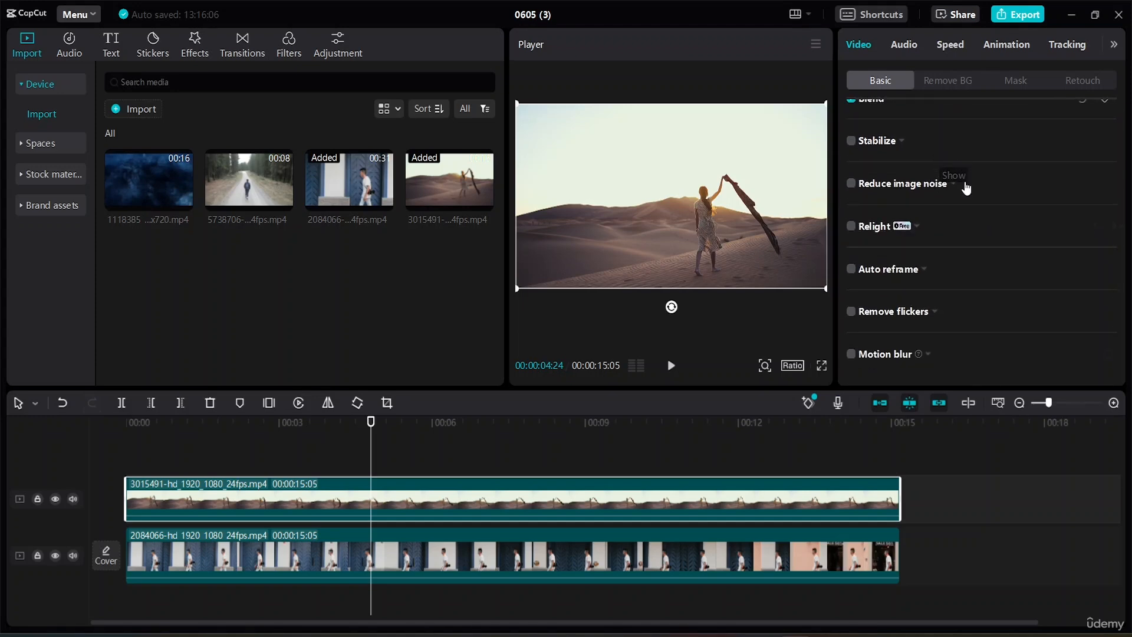
scroll(977, 285, "up", 5)
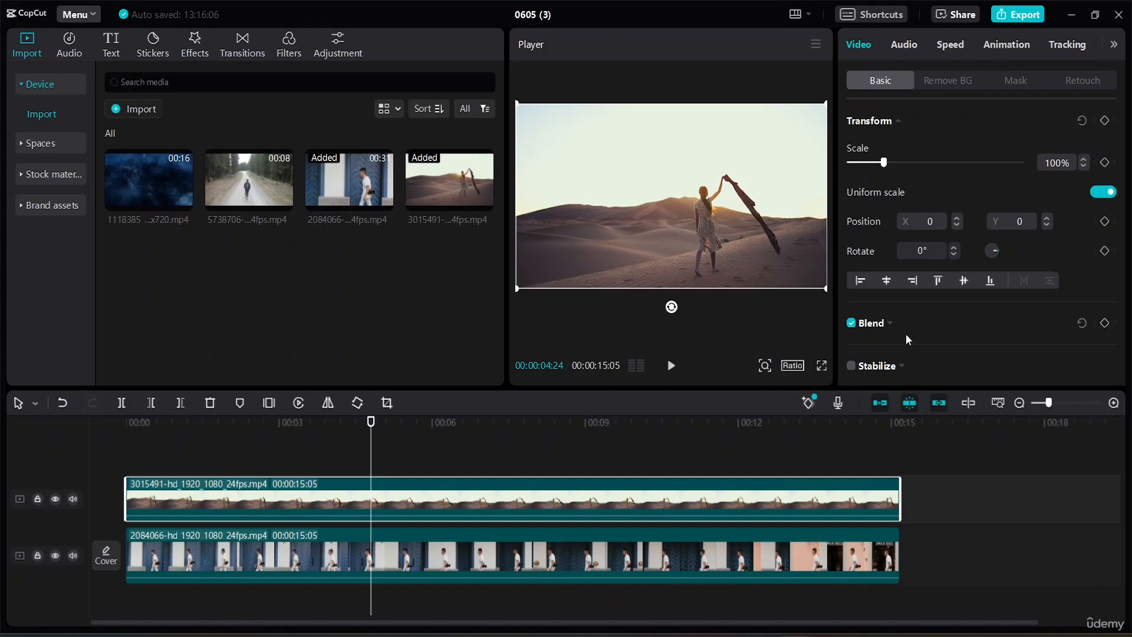
scroll(914, 324, "down", 3)
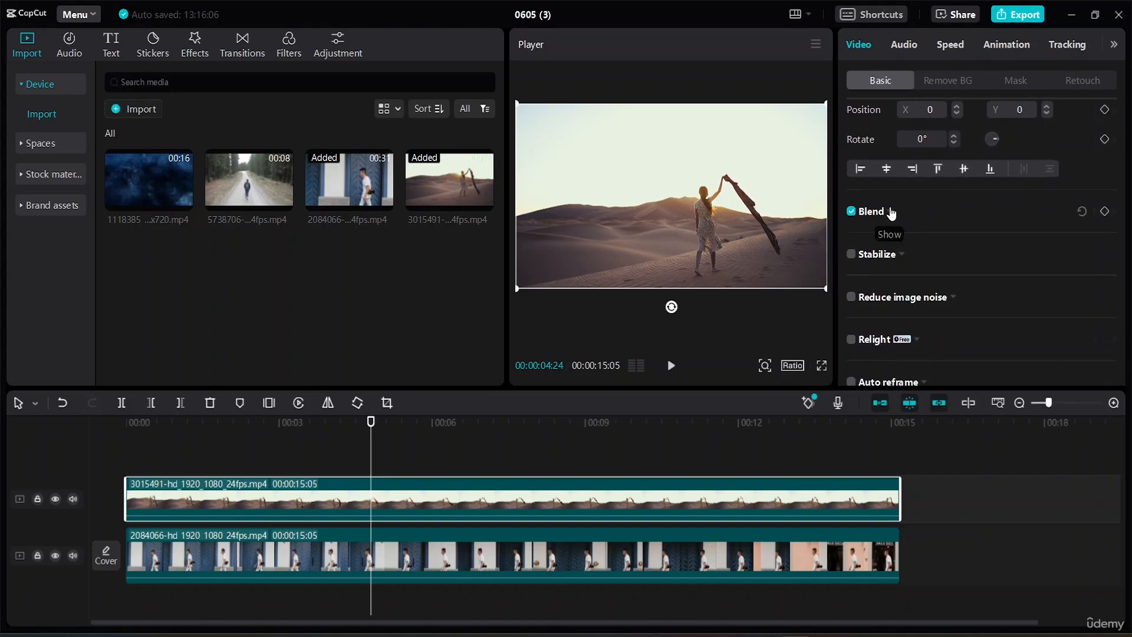
scroll(908, 219, "down", 2)
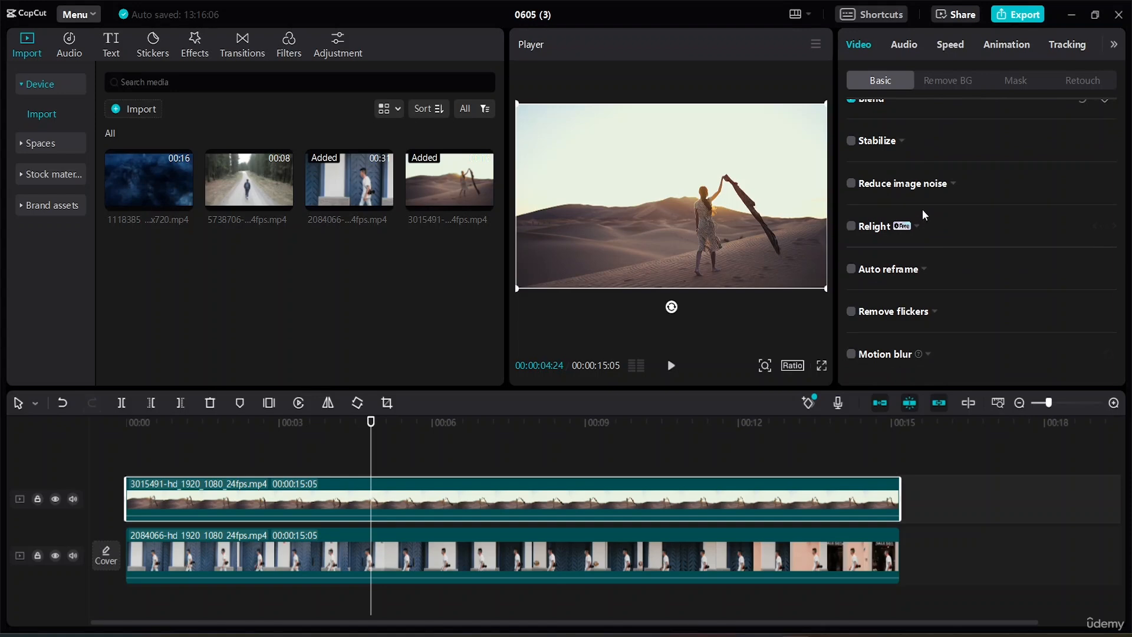
- Apply a Circle mask to the desert clip and move it over the woman, at about X 150, Y -58
left_click(1016, 82)
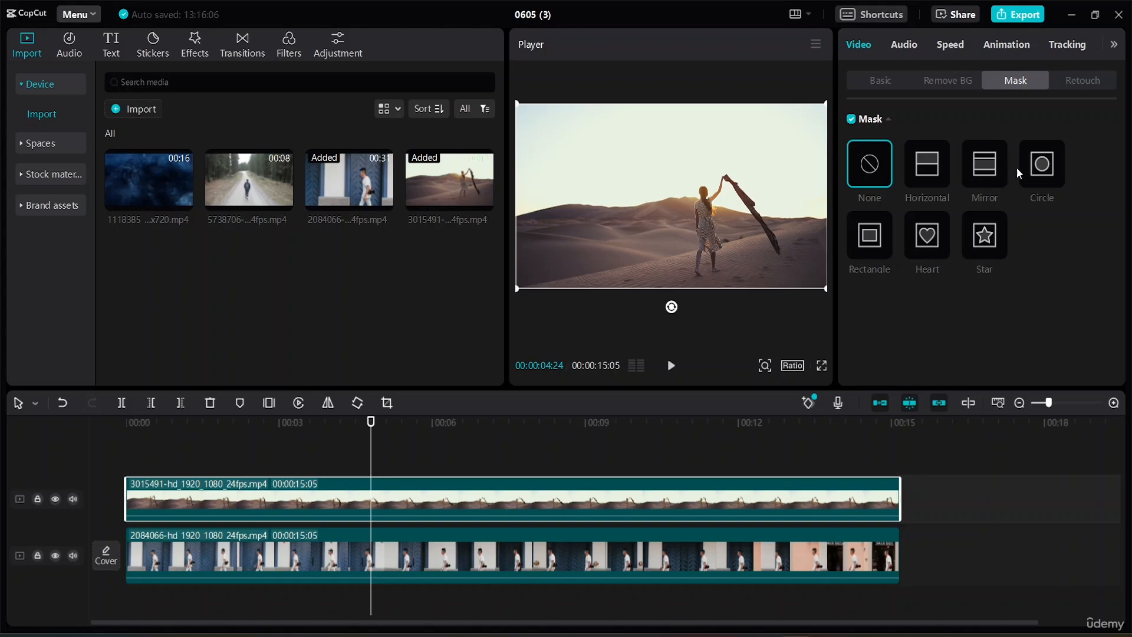
left_click(1039, 170)
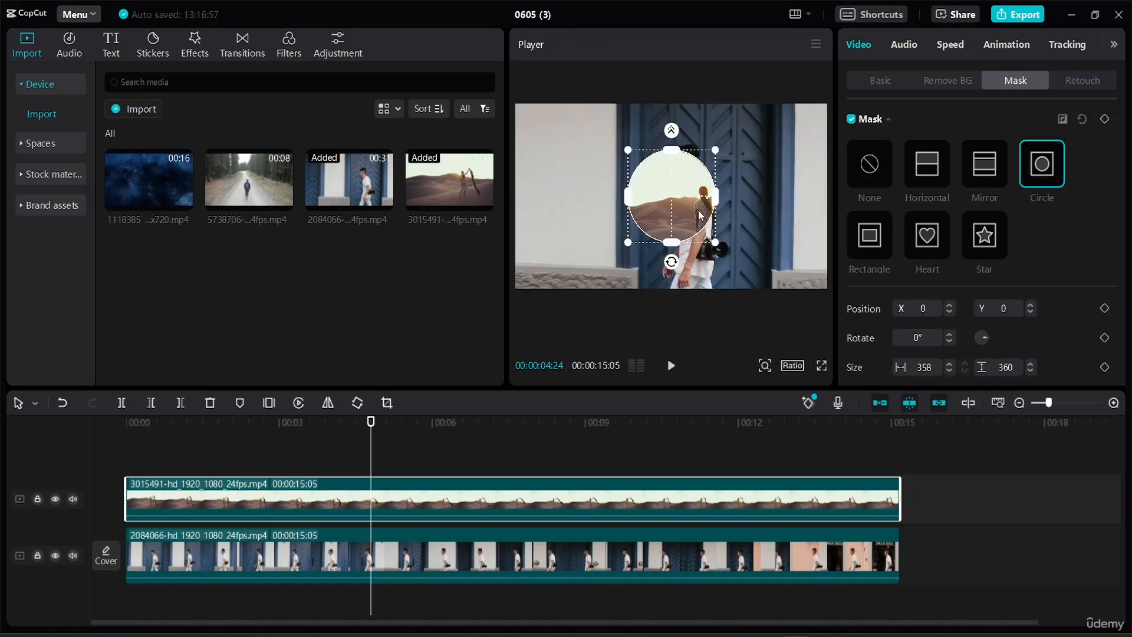
left_click_drag(672, 186, 712, 206)
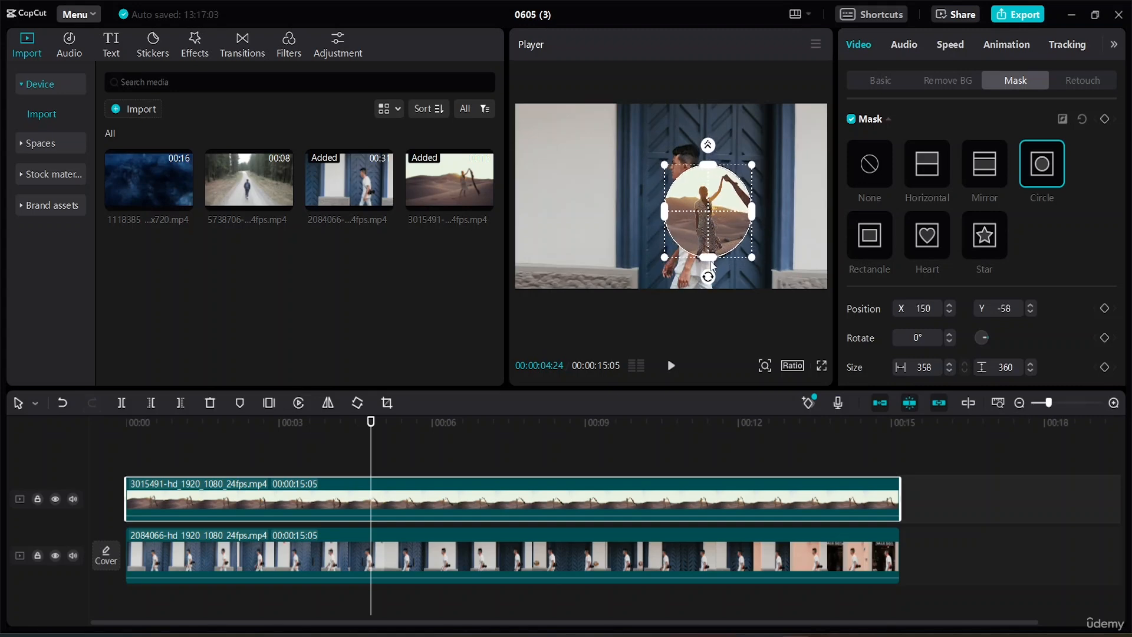
- Stretch the circle mask to about 576 wide and 1201 high, and move it to about X 121, Y 27
scroll(978, 316, "down", 1)
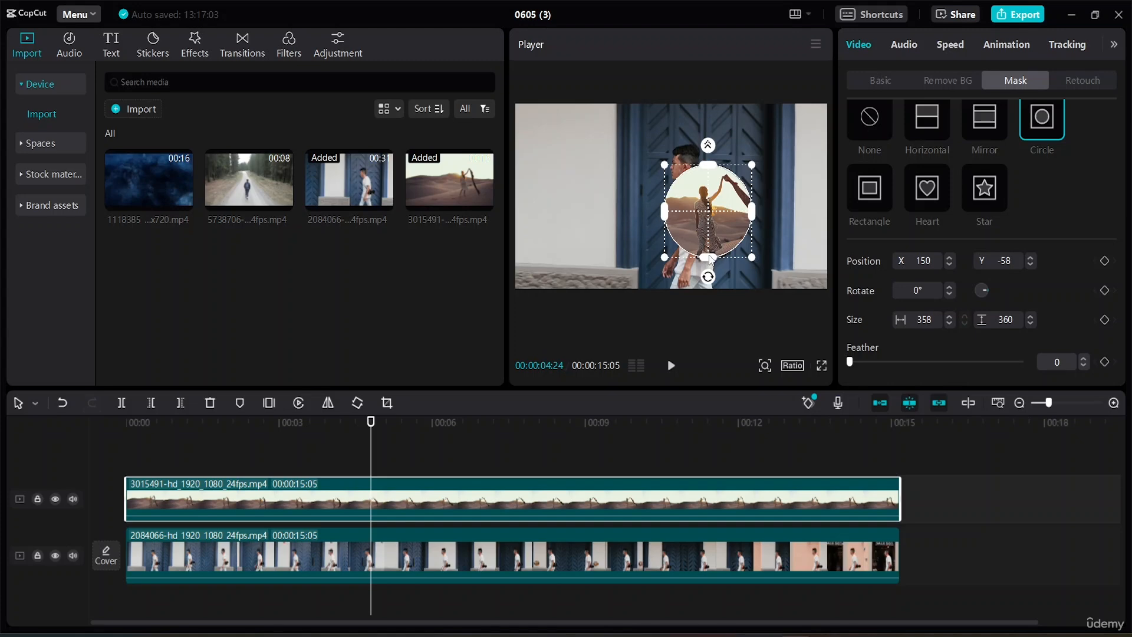
left_click_drag(710, 258, 695, 357)
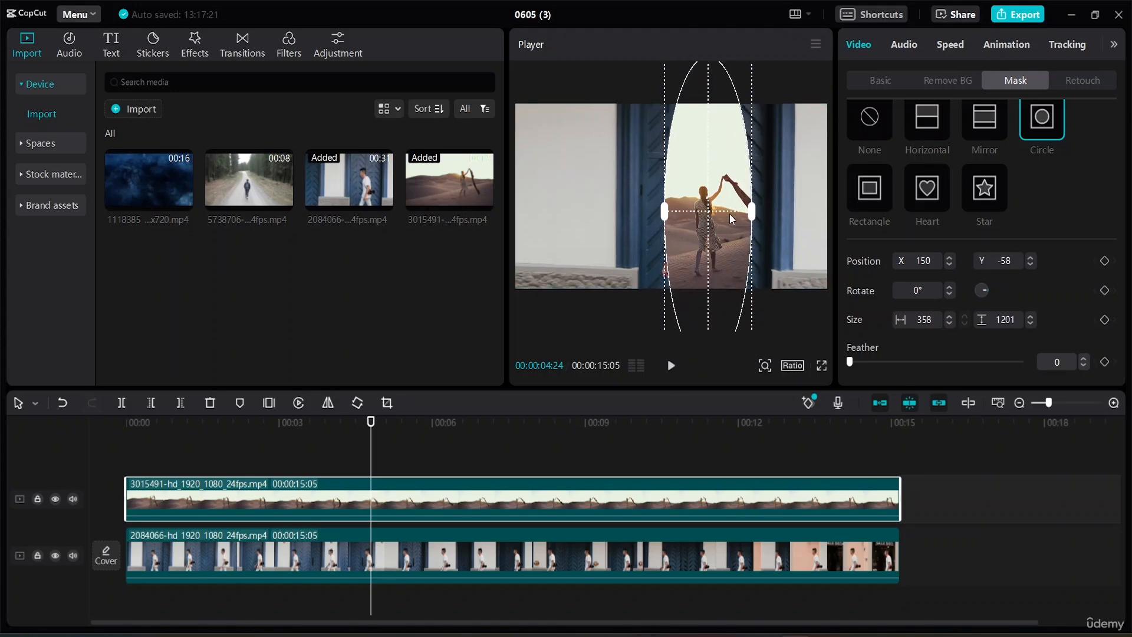
mouse_move(730, 214)
left_mouse_down()
mouse_move(712, 209)
mouse_move(724, 198)
left_mouse_up()
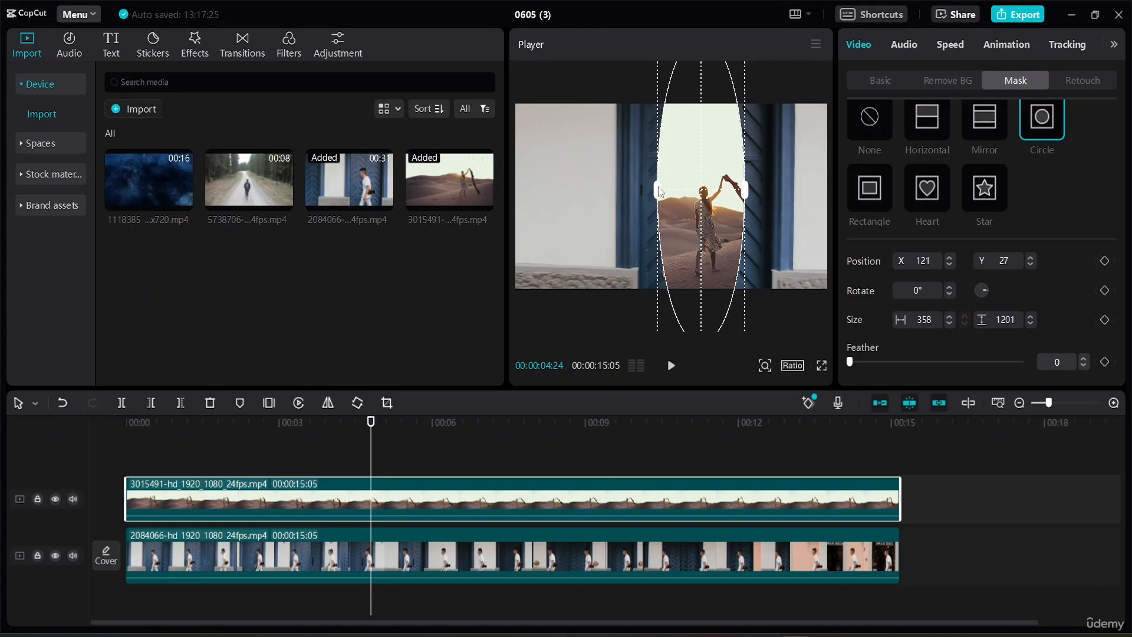
left_click_drag(658, 186, 631, 187)
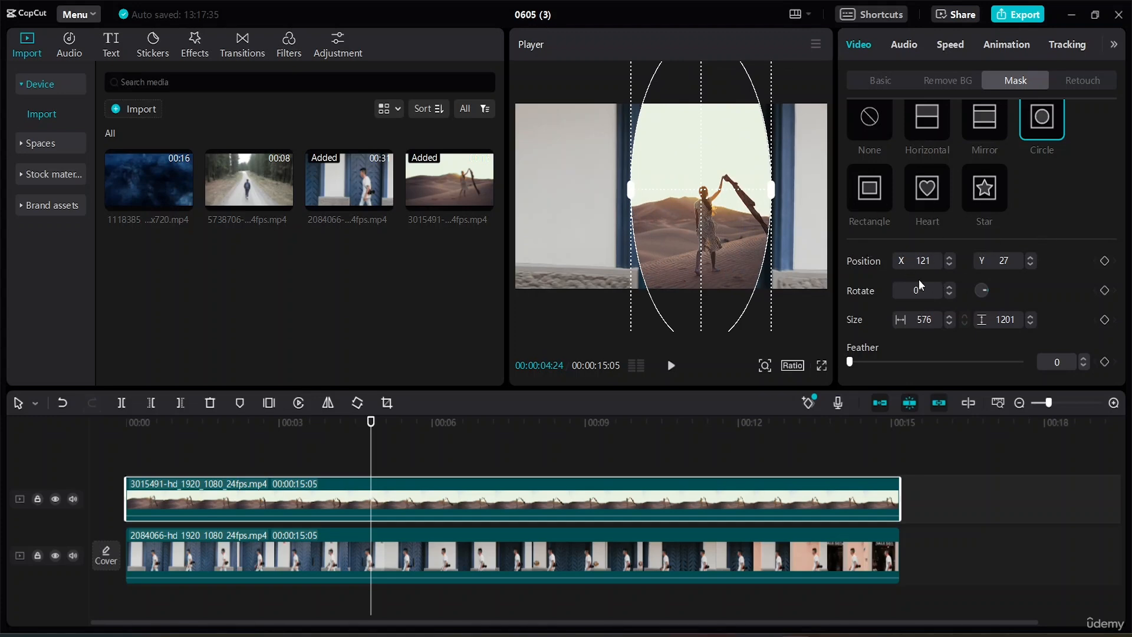
- Set the circle mask's position to X 152 and Y 33
left_click(949, 257)
left_click(948, 257)
left_click(949, 257)
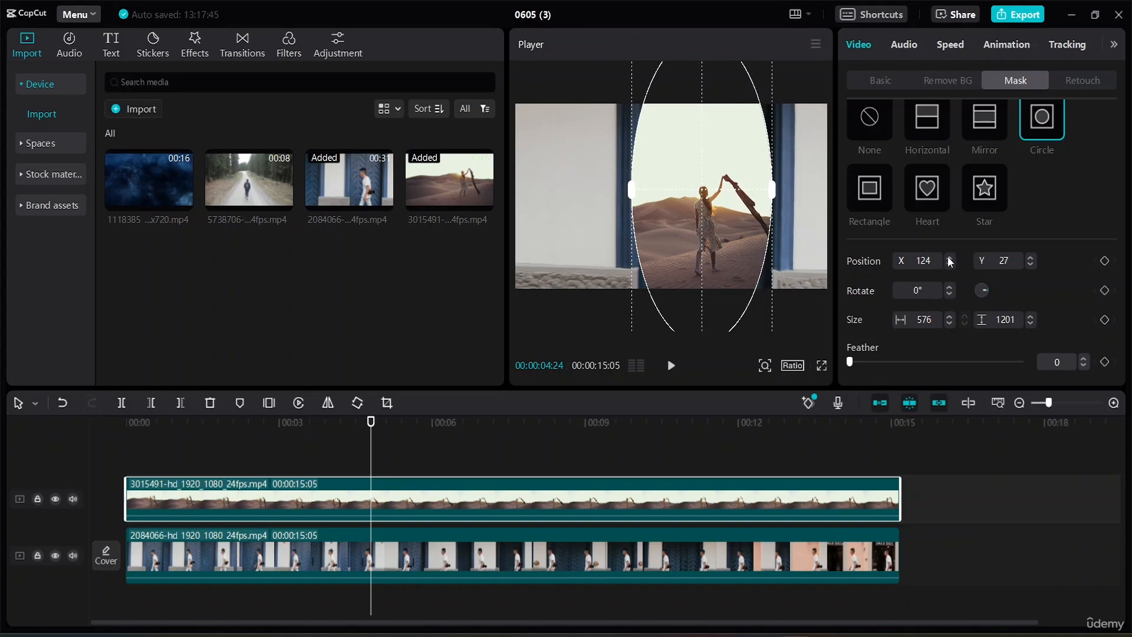
left_click(948, 257)
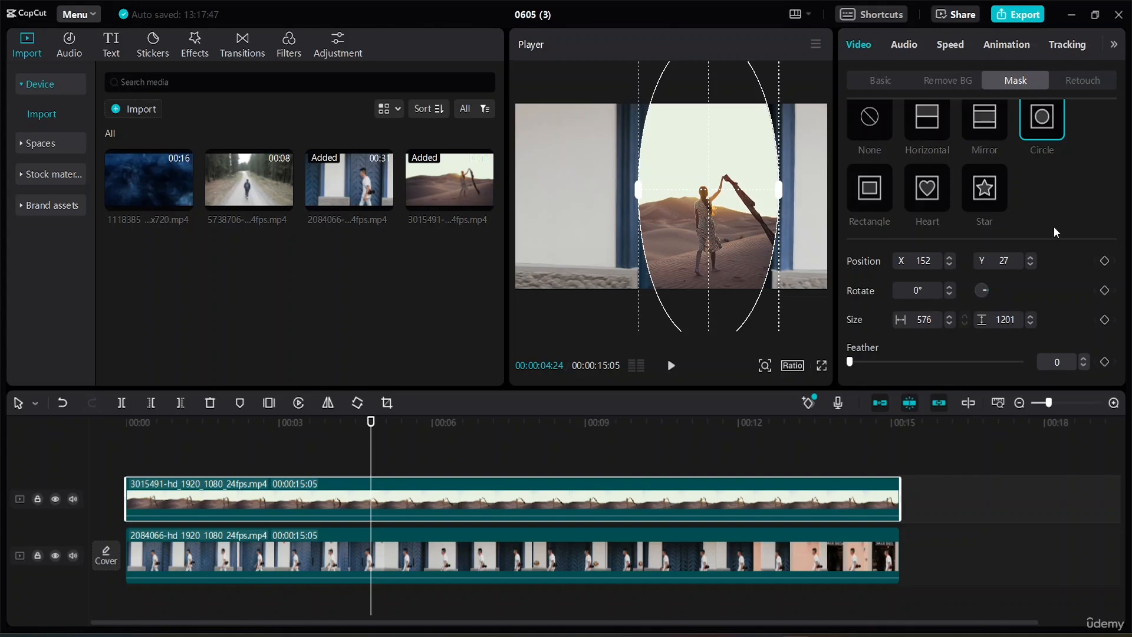
left_click(1031, 257)
left_click(1032, 257)
left_click(1031, 257)
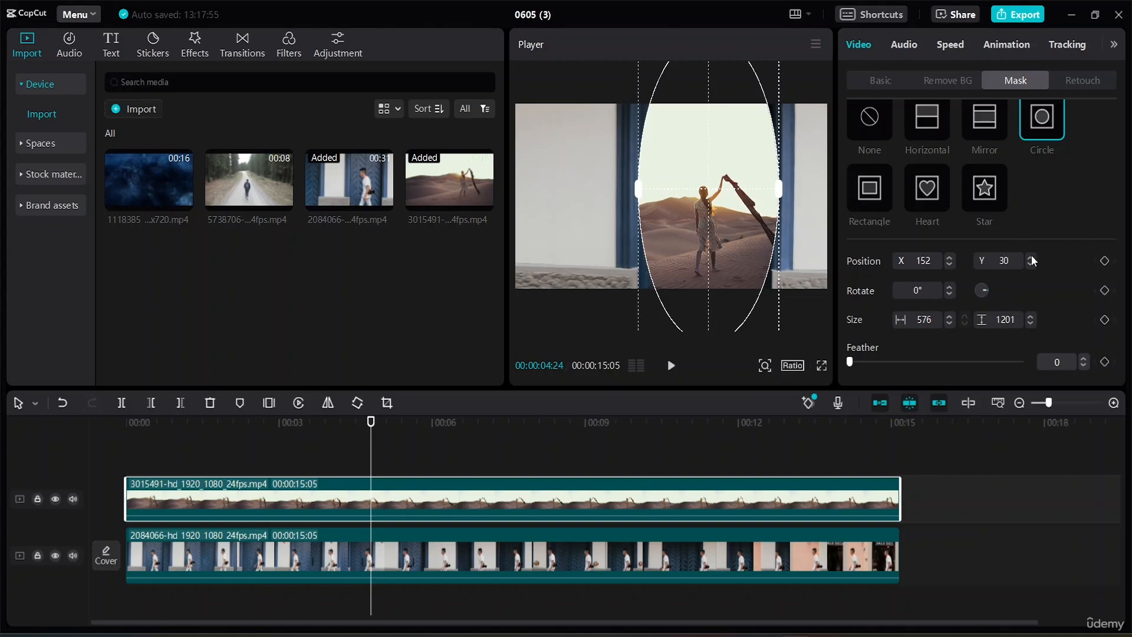
left_click_drag(1031, 257, 1032, 263)
left_click(1031, 265)
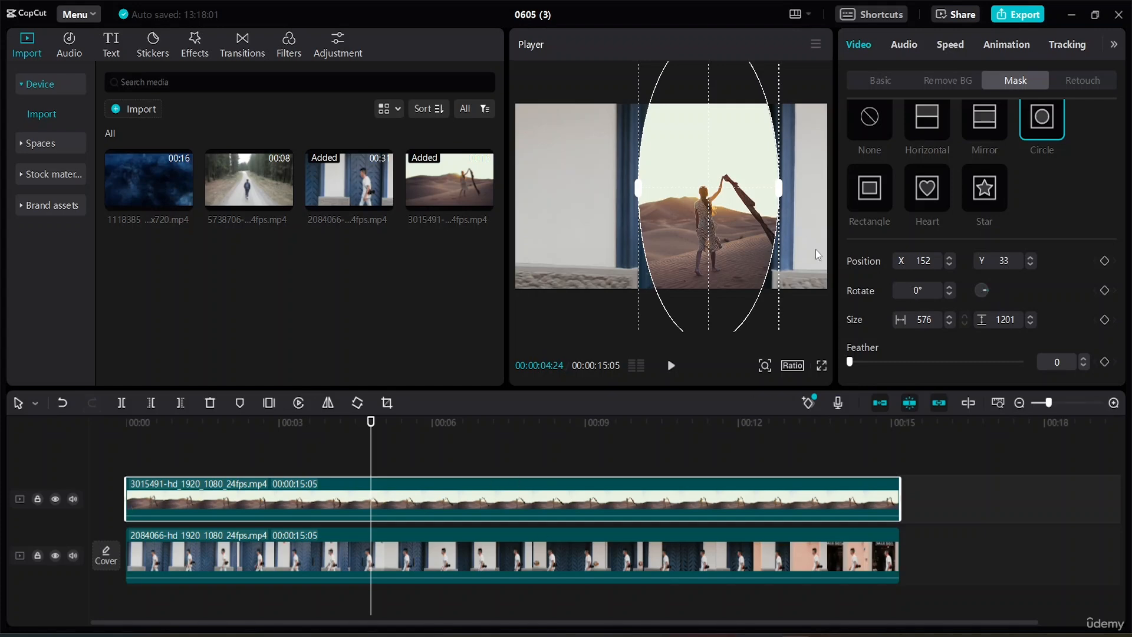
- Rotate the circle mask to 187°
left_click(950, 286)
left_click(949, 286)
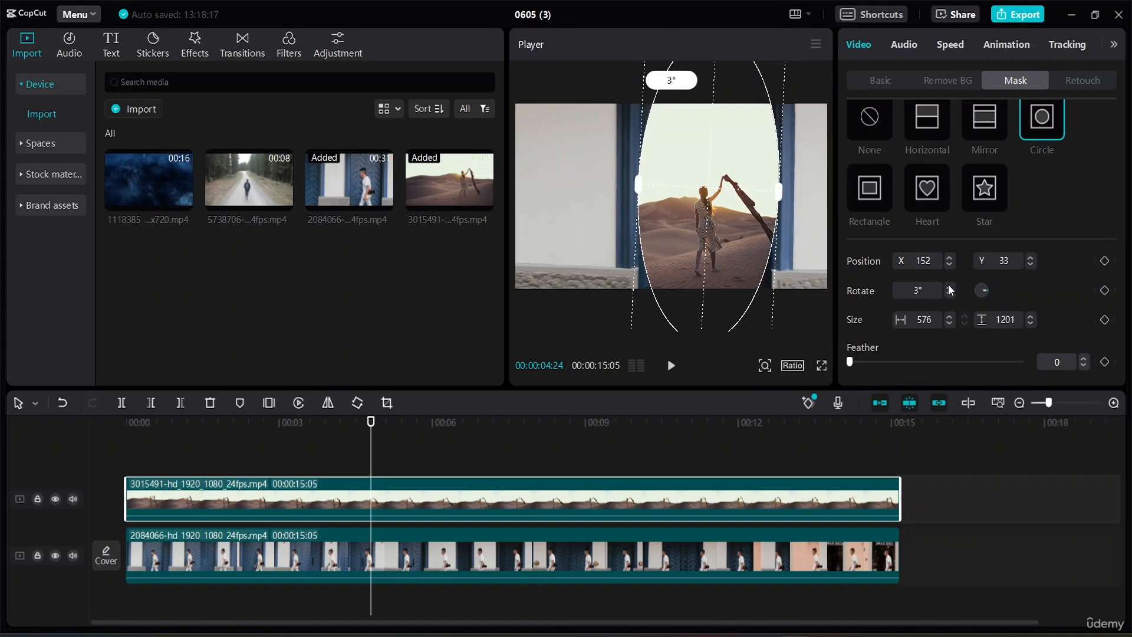
left_click(950, 287)
mouse_move(949, 287)
left_mouse_down()
mouse_move(989, 299)
mouse_move(973, 308)
mouse_move(942, 287)
left_mouse_up()
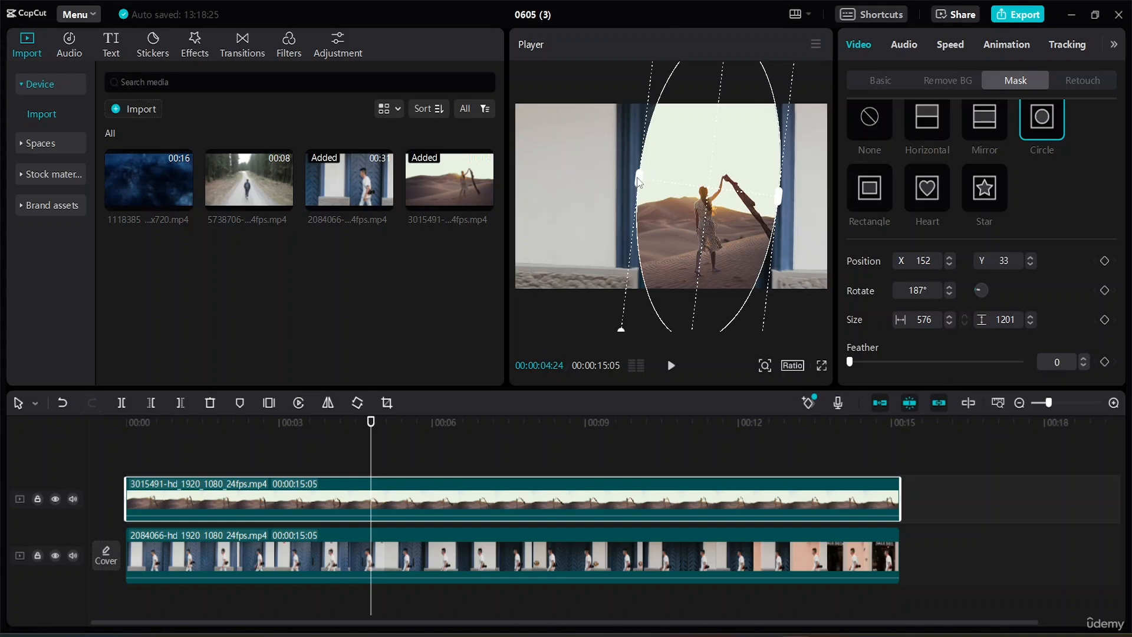
- Enlarge the circle mask to a width of 605 and a height of 1237
left_click(950, 316)
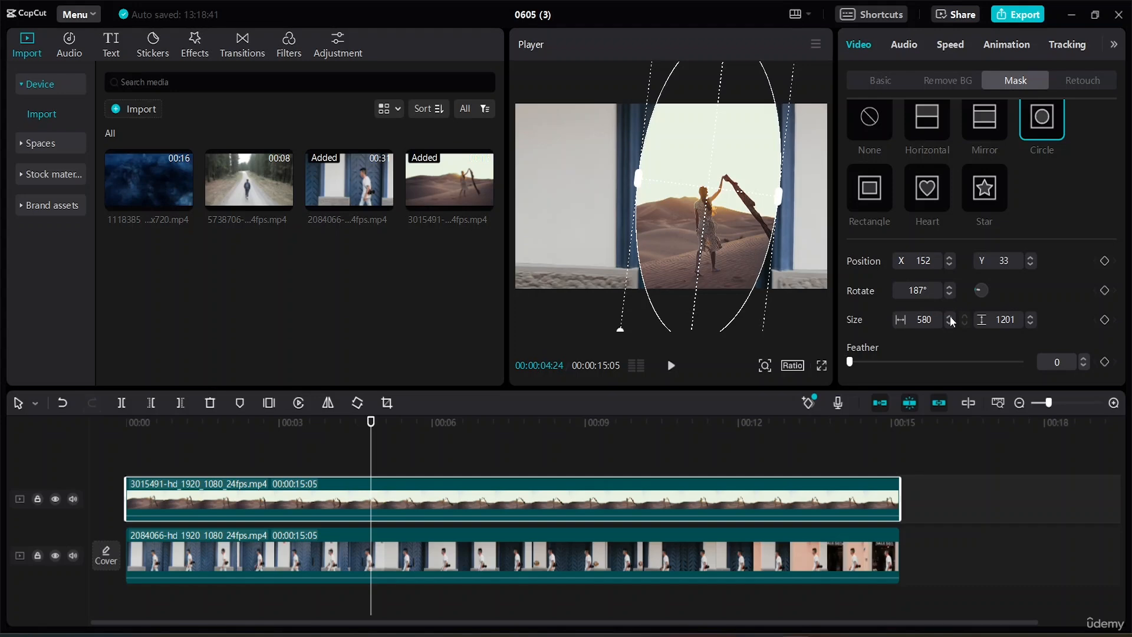
left_click(950, 316)
left_click(950, 316)
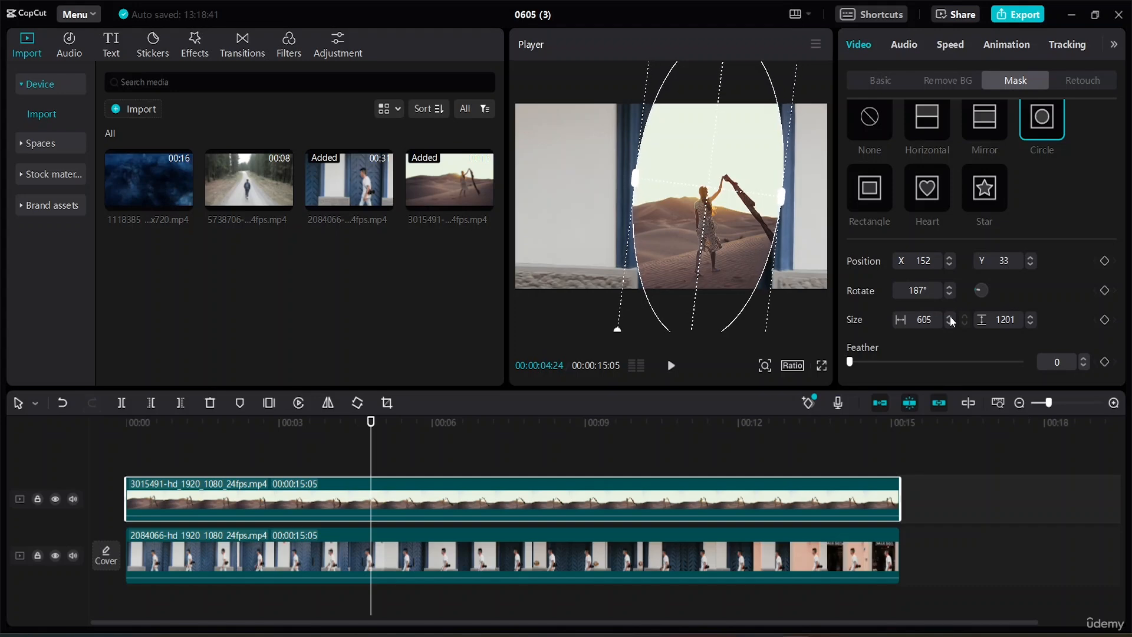
left_click(1031, 317)
left_click(1030, 317)
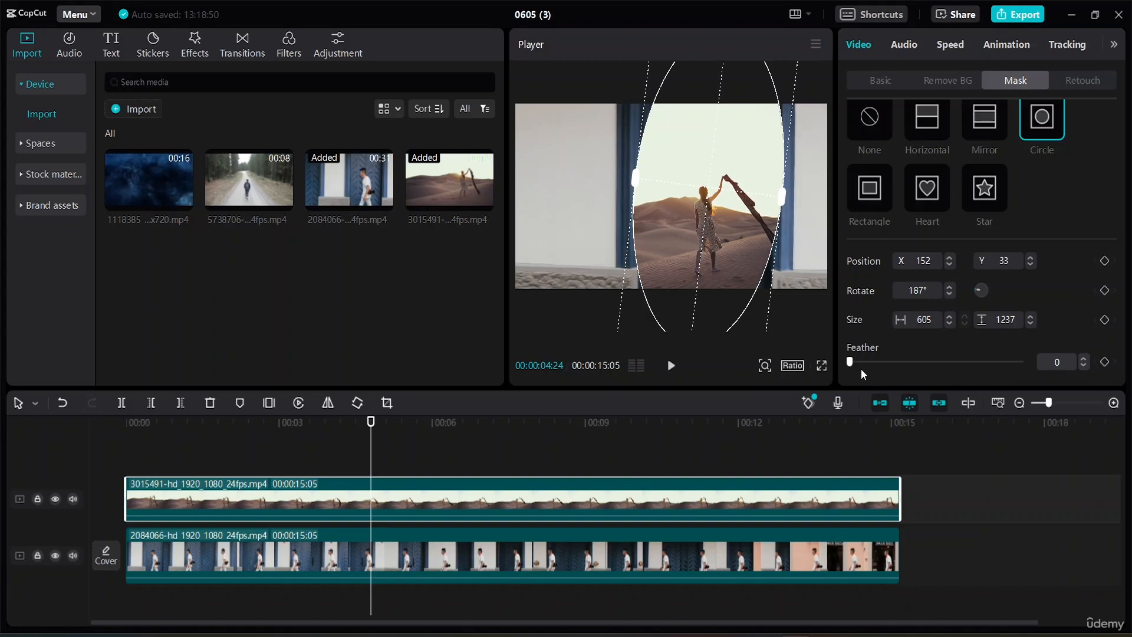
- Try feather values of 6 and 100 on the circle mask, and reduce the feather to 4
mouse_move(850, 362)
left_mouse_down()
mouse_move(889, 365)
mouse_move(851, 364)
mouse_move(860, 364)
left_mouse_up()
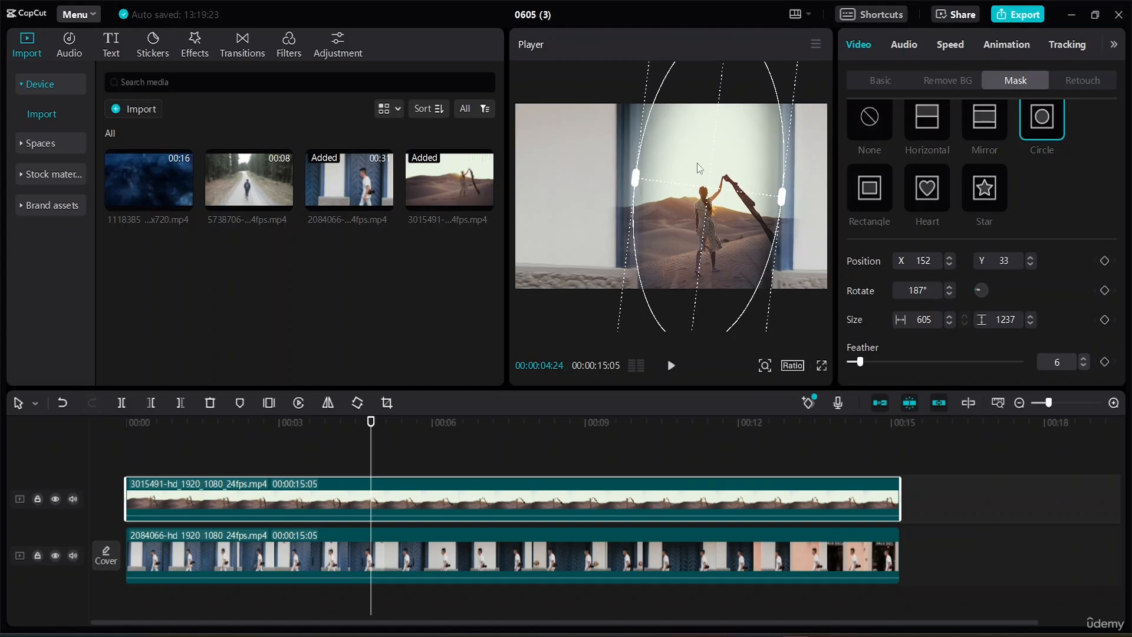
left_click_drag(860, 362, 1020, 362)
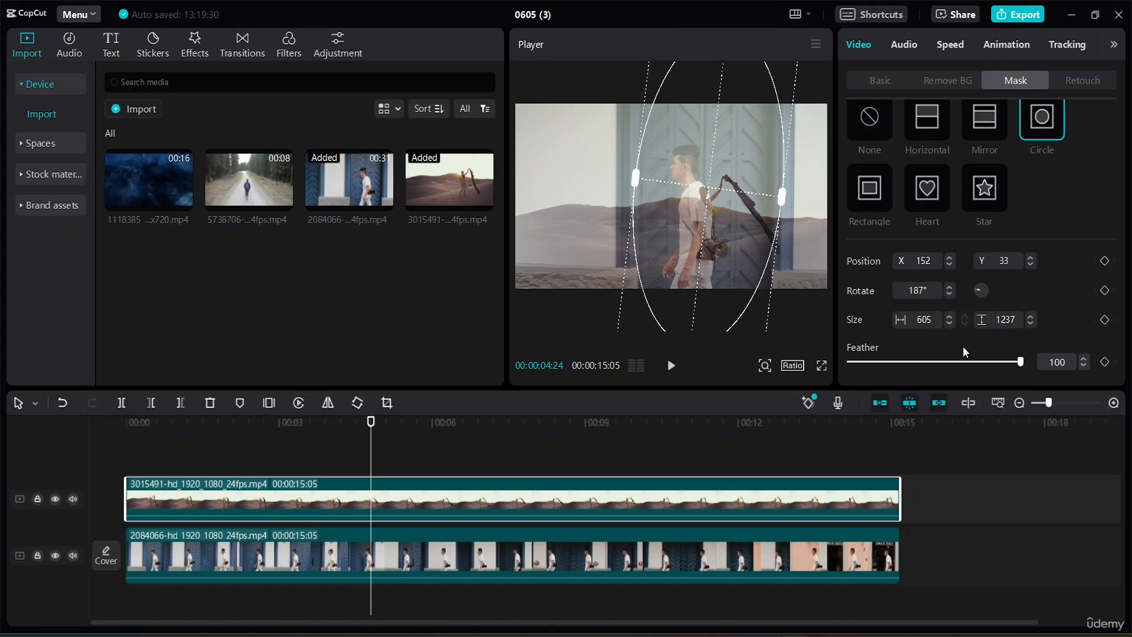
left_click(1017, 362)
left_click_drag(1002, 362, 855, 356)
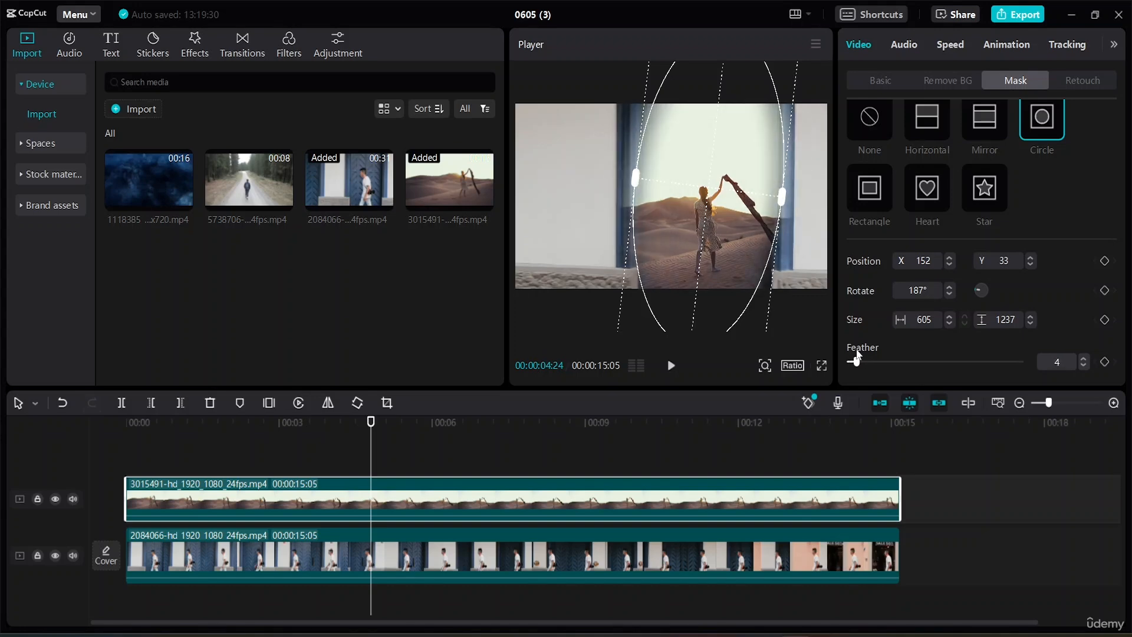
- Fine-tune the circle mask's feather by raising it to 8 and lowering it to 5
left_click(1084, 358)
left_click(1084, 359)
left_click(1084, 358)
left_click(1084, 359)
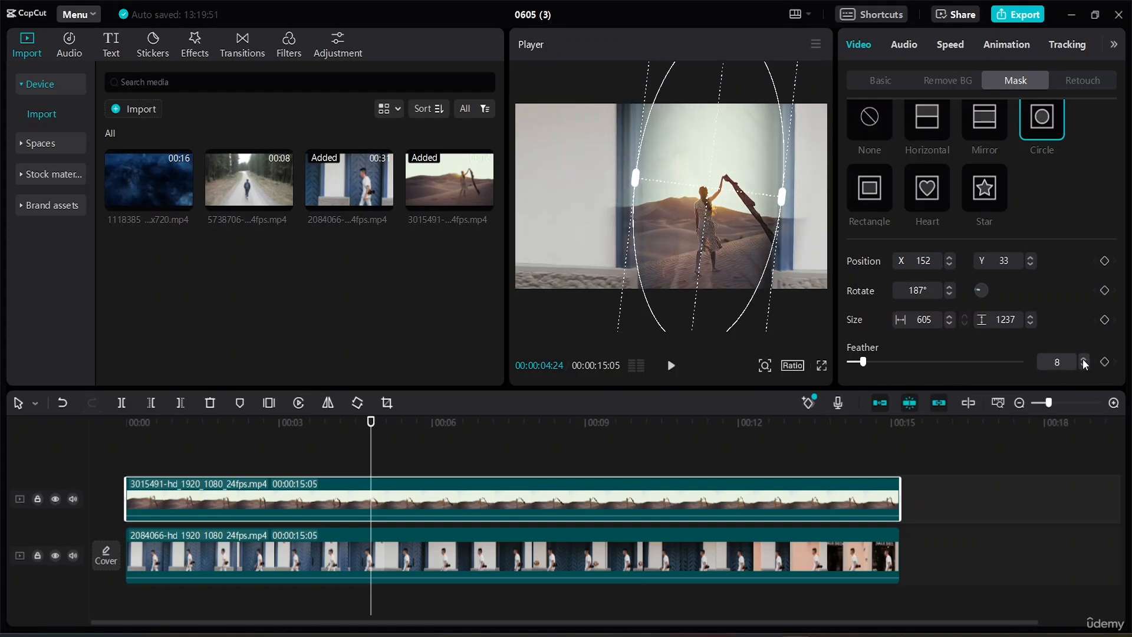
left_click(1085, 366)
left_click(1085, 366)
left_click(1085, 366)
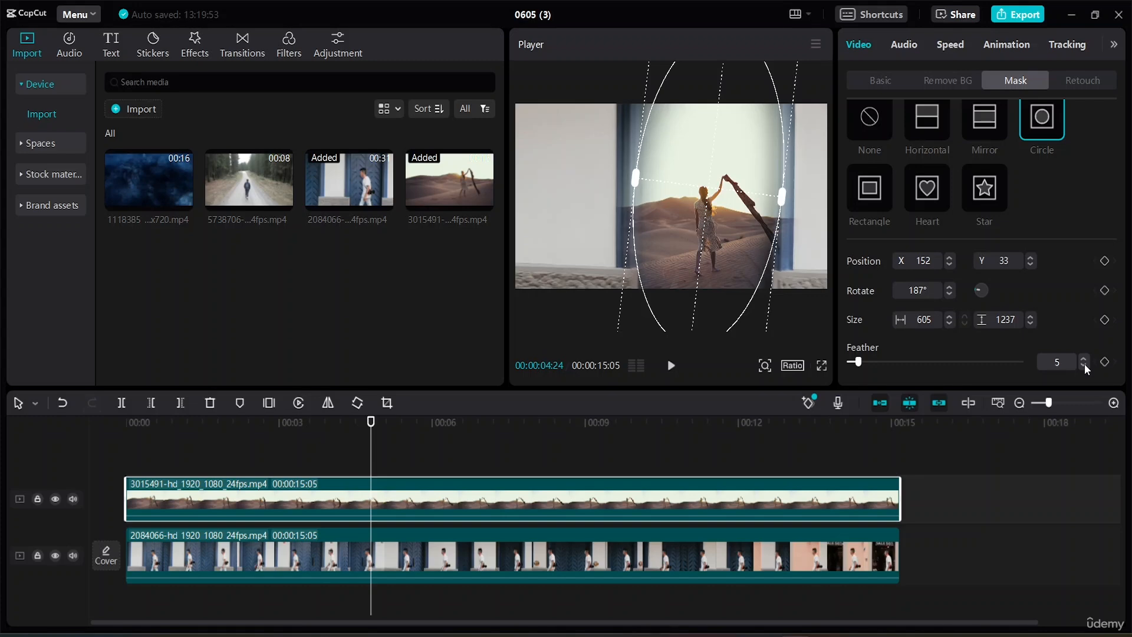
- Play the masked video, pause to move the circle mask to about X 72, Y -2, and play on to the end
left_click(675, 369)
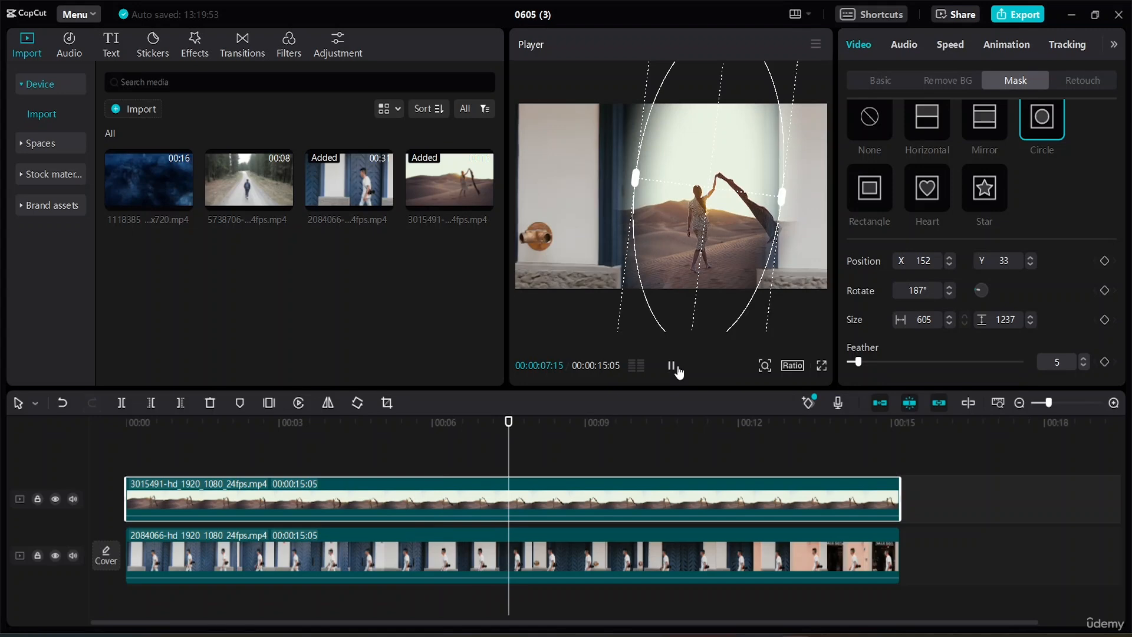
left_click(680, 373)
mouse_move(725, 216)
left_mouse_down()
mouse_move(693, 224)
mouse_move(705, 221)
left_mouse_up()
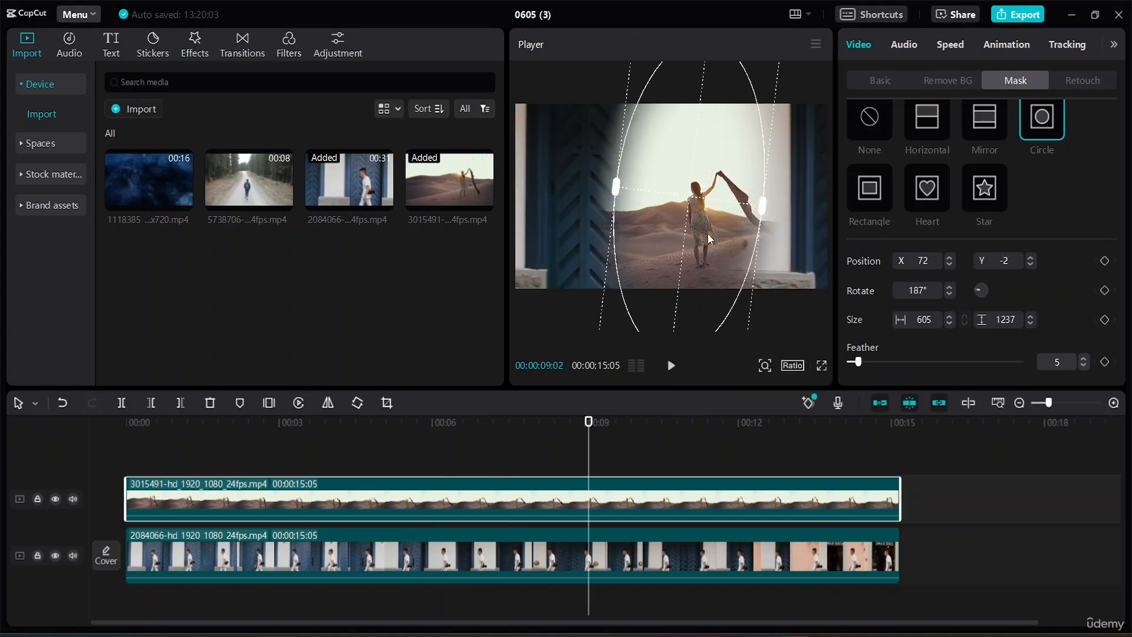
left_click(671, 365)
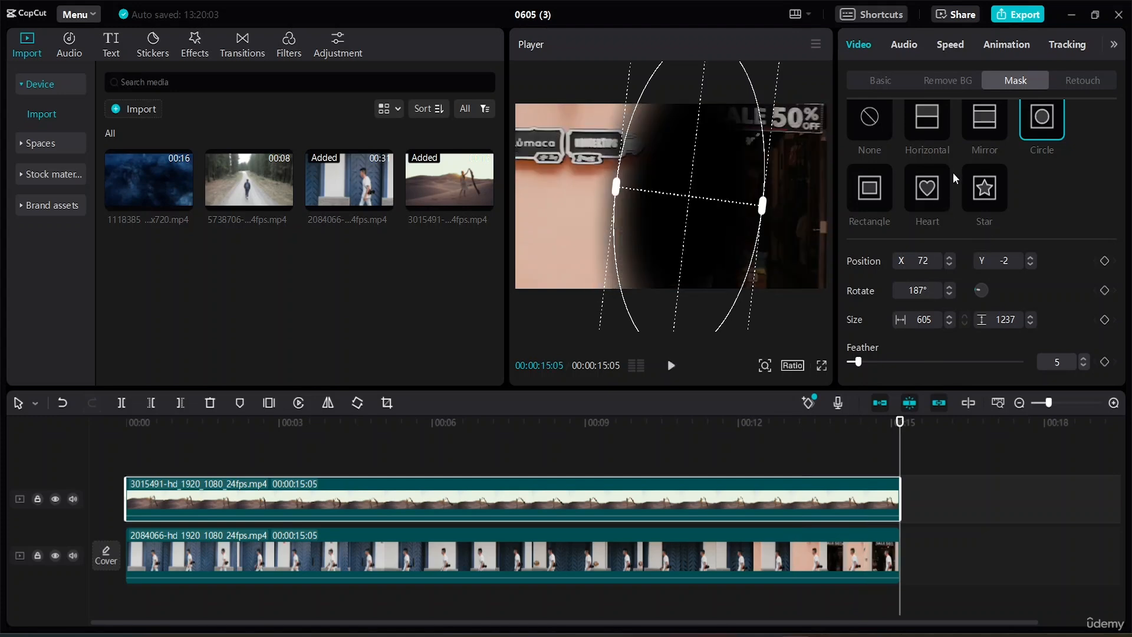
- Switch the desert clip's mask to Mirror and move the playhead to 00:00:04:01
left_click(983, 122)
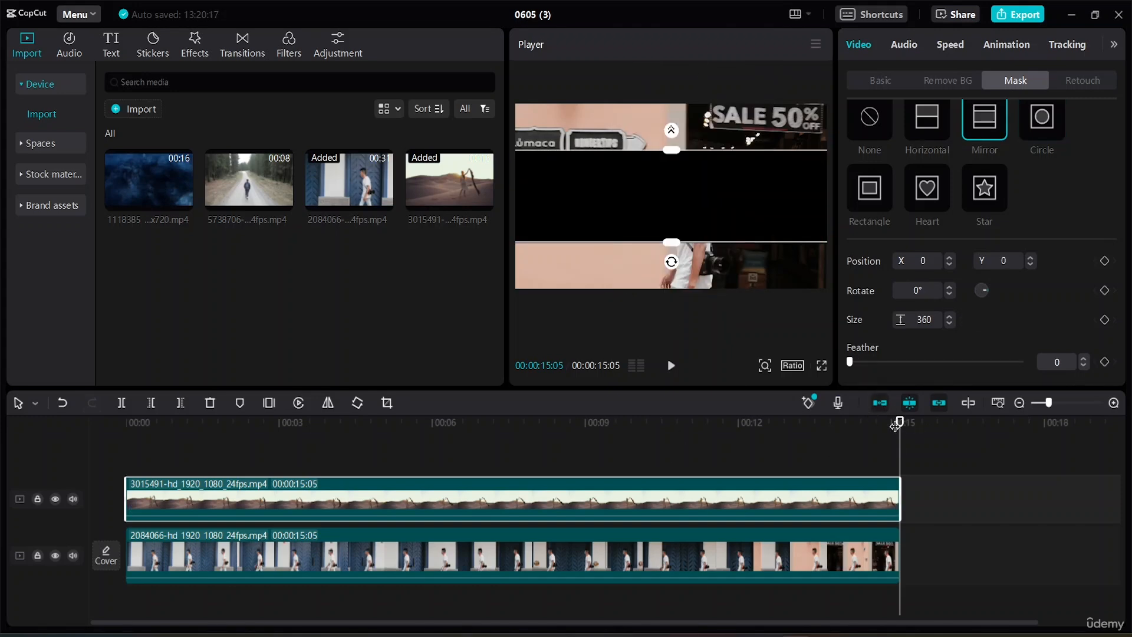
left_click_drag(898, 422, 334, 415)
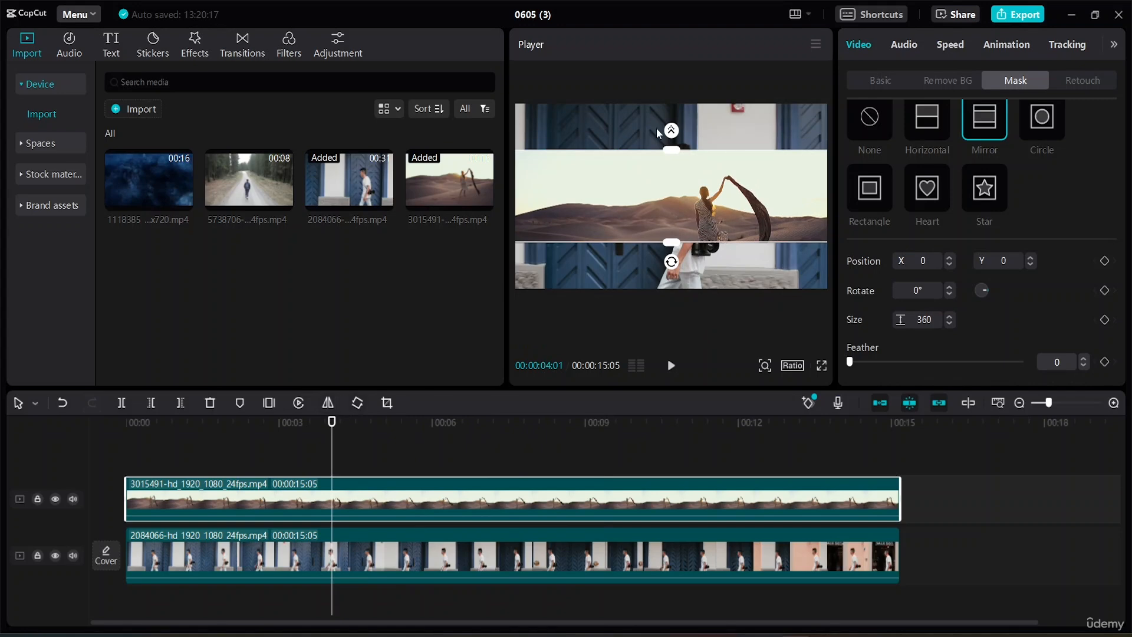
- Narrow the desert clip's Mirror mask to a size of about 278 and lower it to about Y -48
left_click_drag(676, 155, 679, 192)
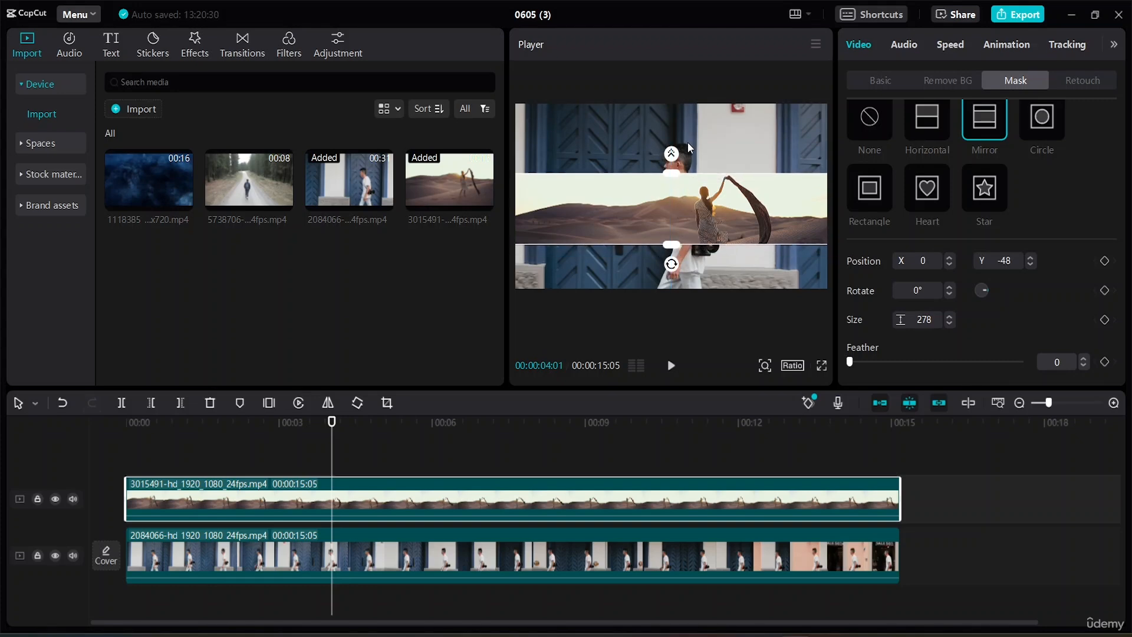
- Scale the lower clip of the walking man up to about 141%
left_click(462, 559)
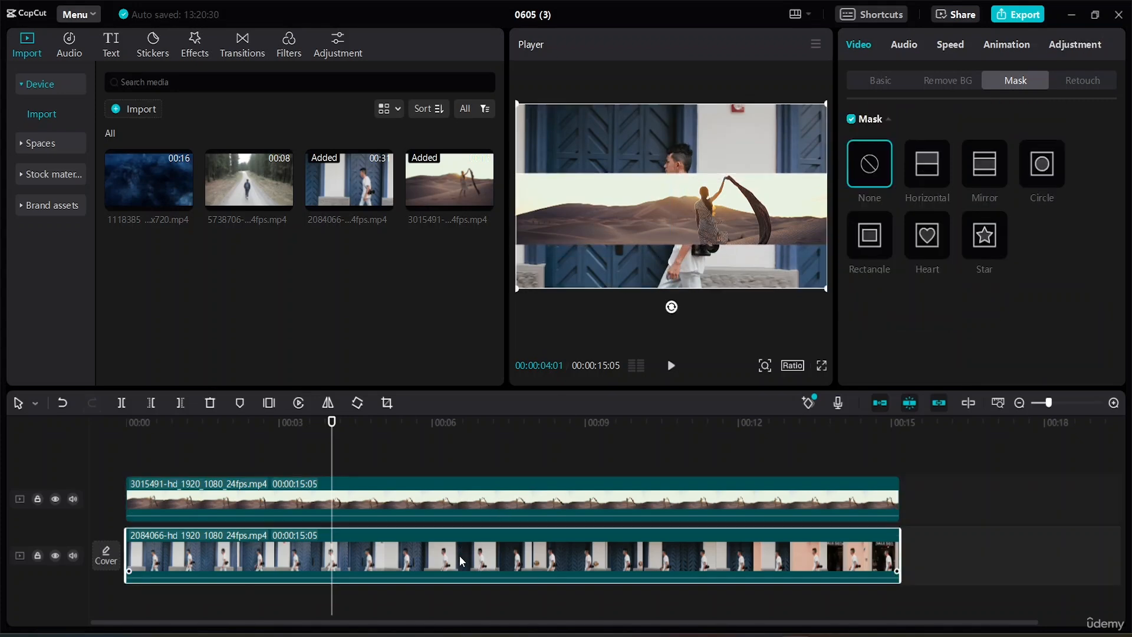
left_click(884, 85)
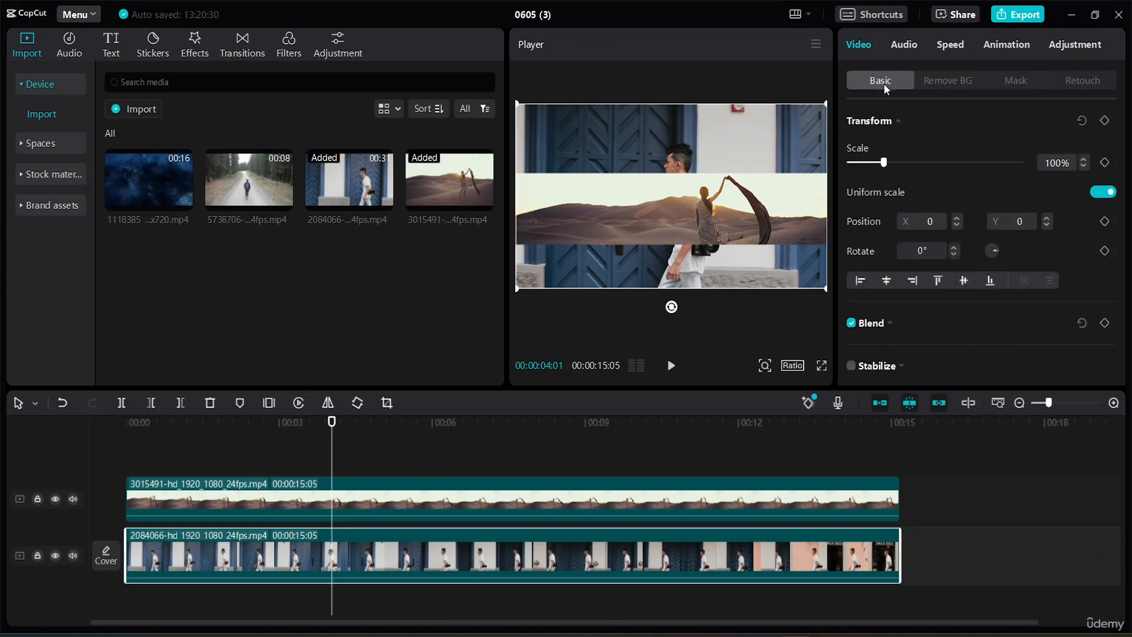
left_click_drag(886, 166, 901, 165)
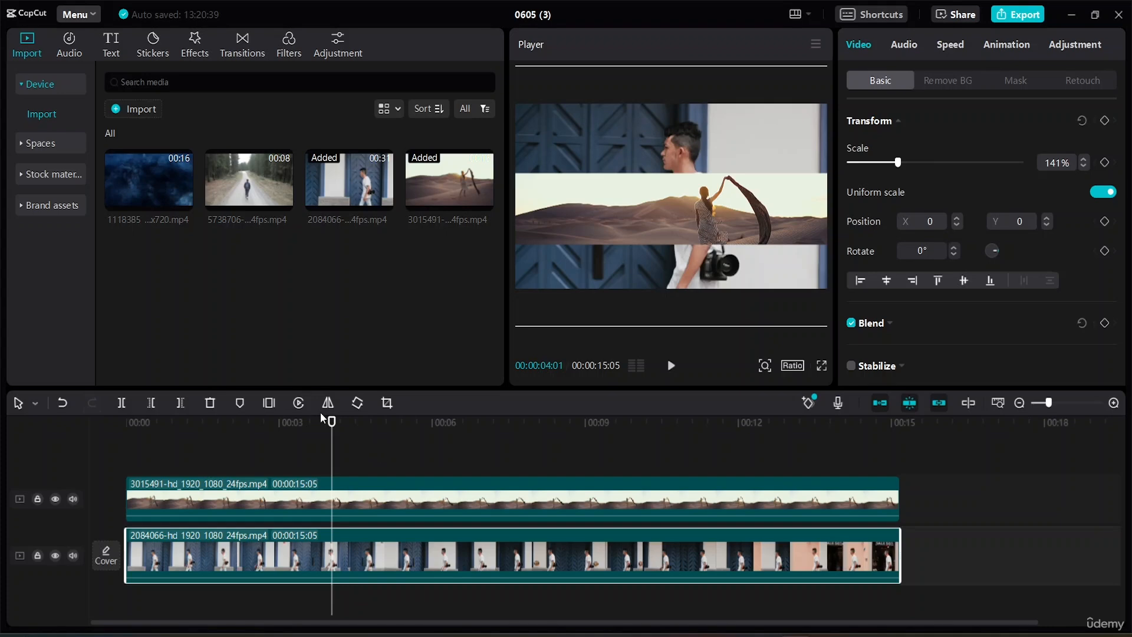
- Play the composite from the beginning and pause at about 00:00:08:07
left_click_drag(332, 424, 9, 394)
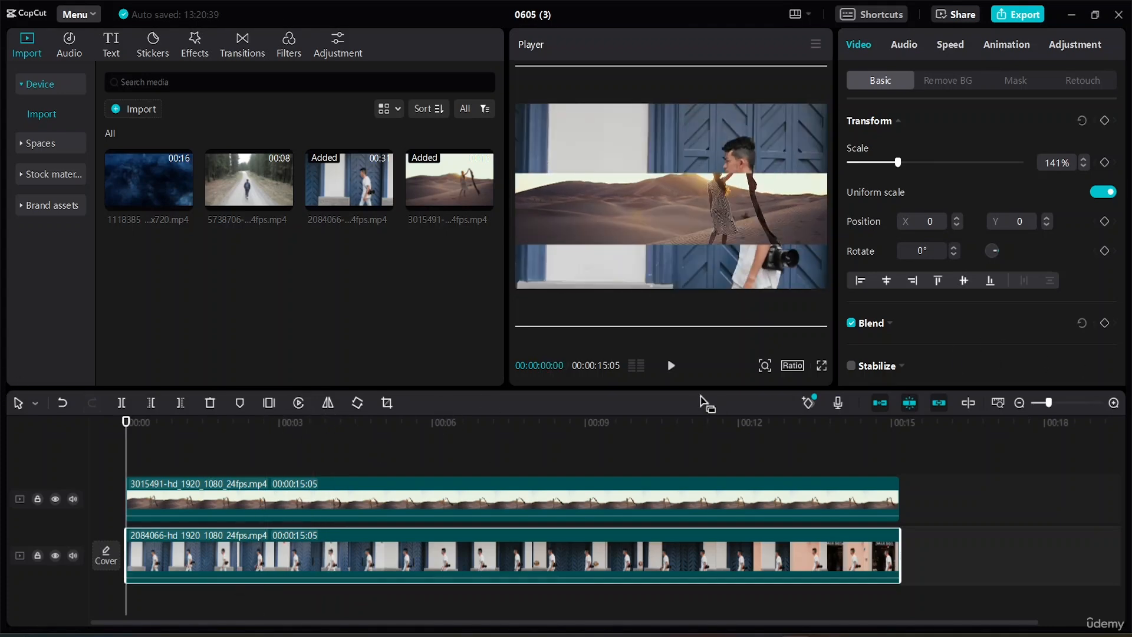
left_click(670, 366)
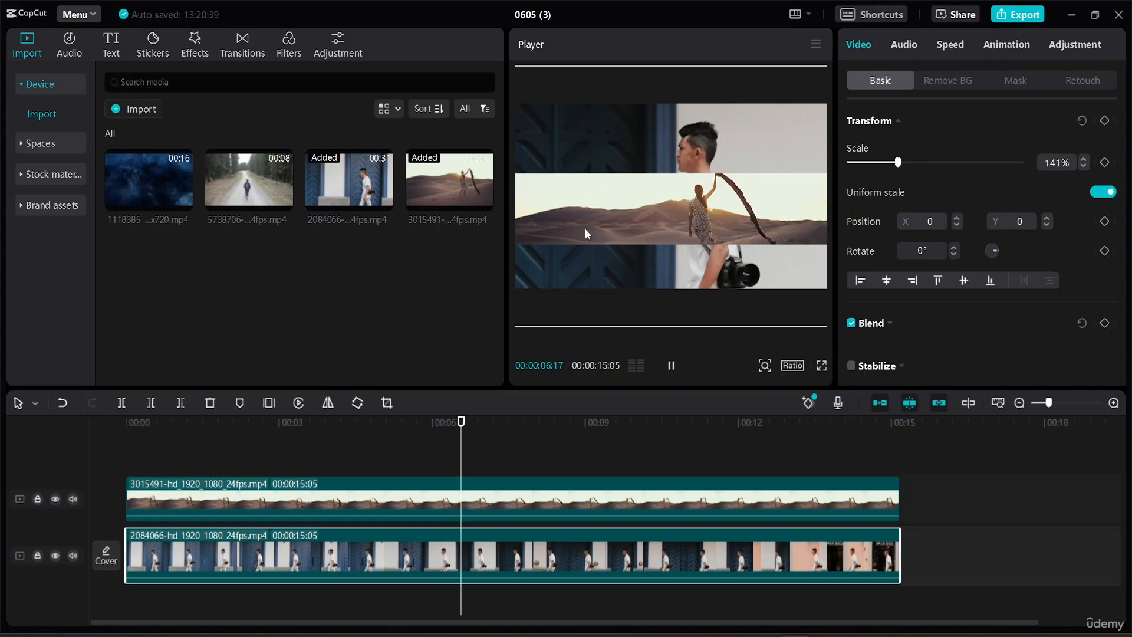
key("space")
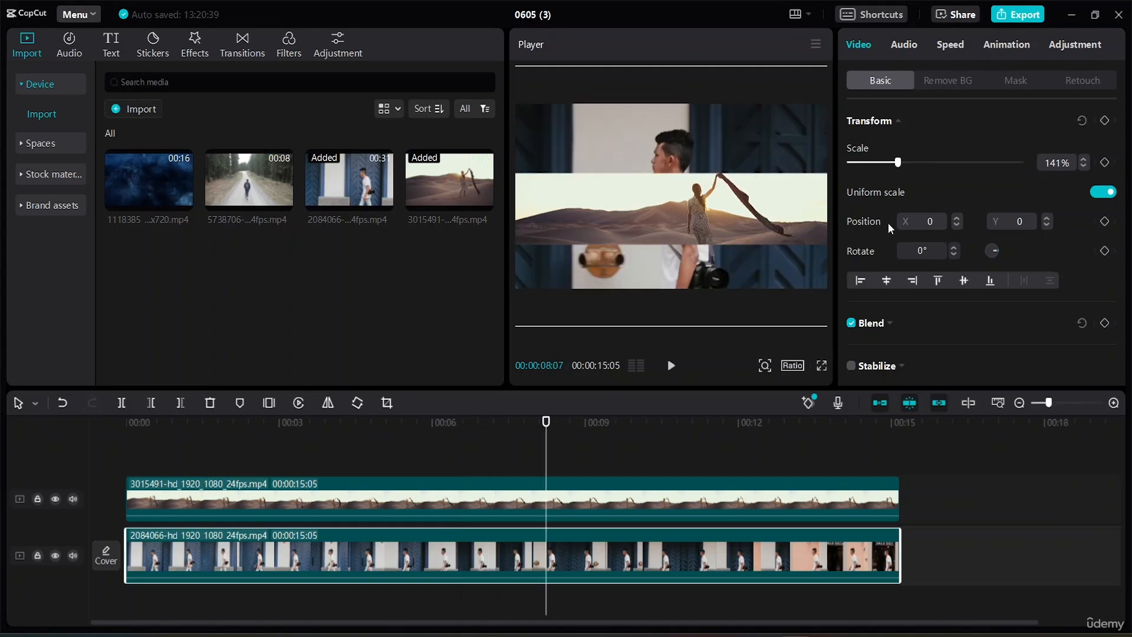
- Set the X position of the desert clip's Mirror mask to 29
left_click(1011, 78)
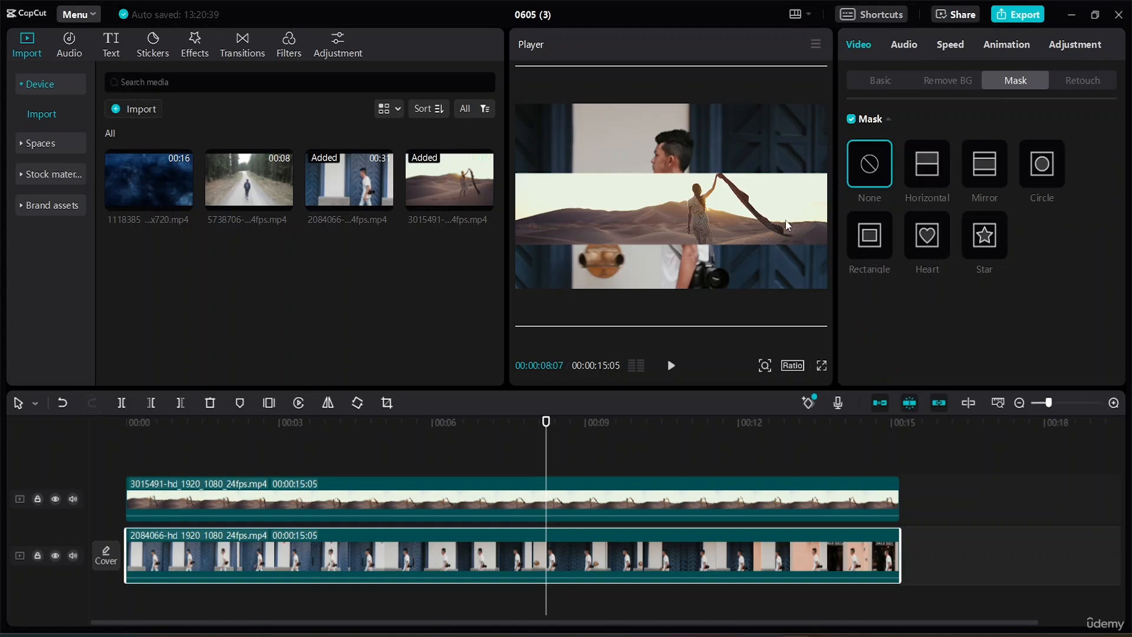
left_click(714, 489)
scroll(1010, 274, "down", 2)
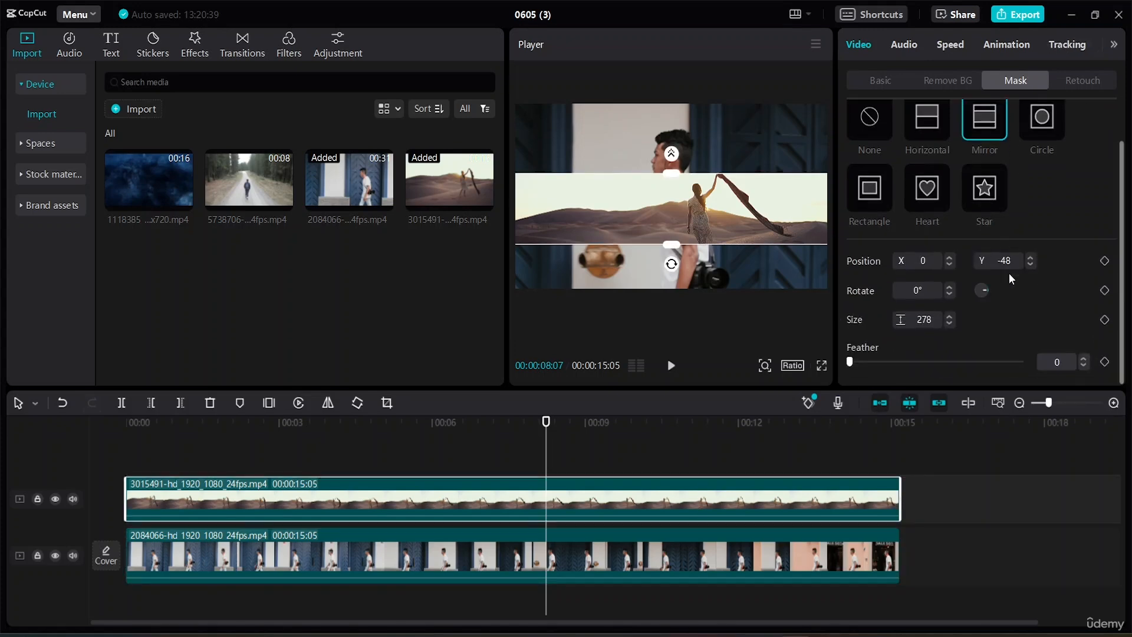
scroll(1009, 273, "up", 2)
left_click(948, 304)
left_click(949, 304)
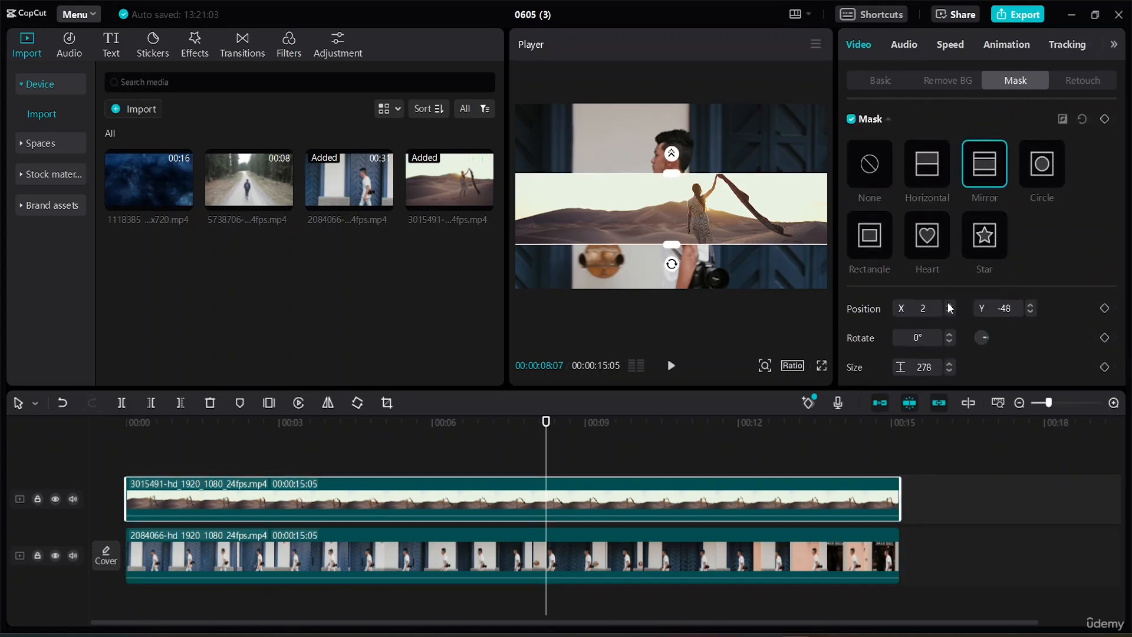
left_click(949, 304)
left_click(948, 304)
left_click(949, 304)
left_click(949, 304)
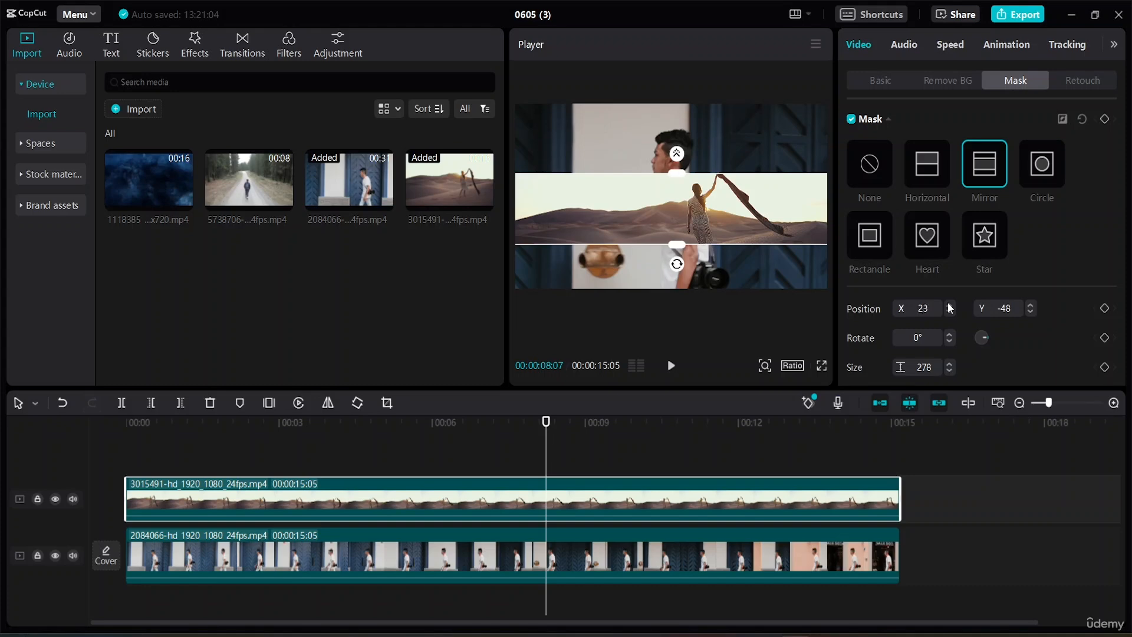
left_click(949, 304)
left_click(949, 304)
left_click(949, 304)
left_click(949, 305)
- Try lowering the Mirror mask to Y -58, and raise it to Y -38
left_click(1031, 312)
left_click(1031, 312)
left_click(1032, 311)
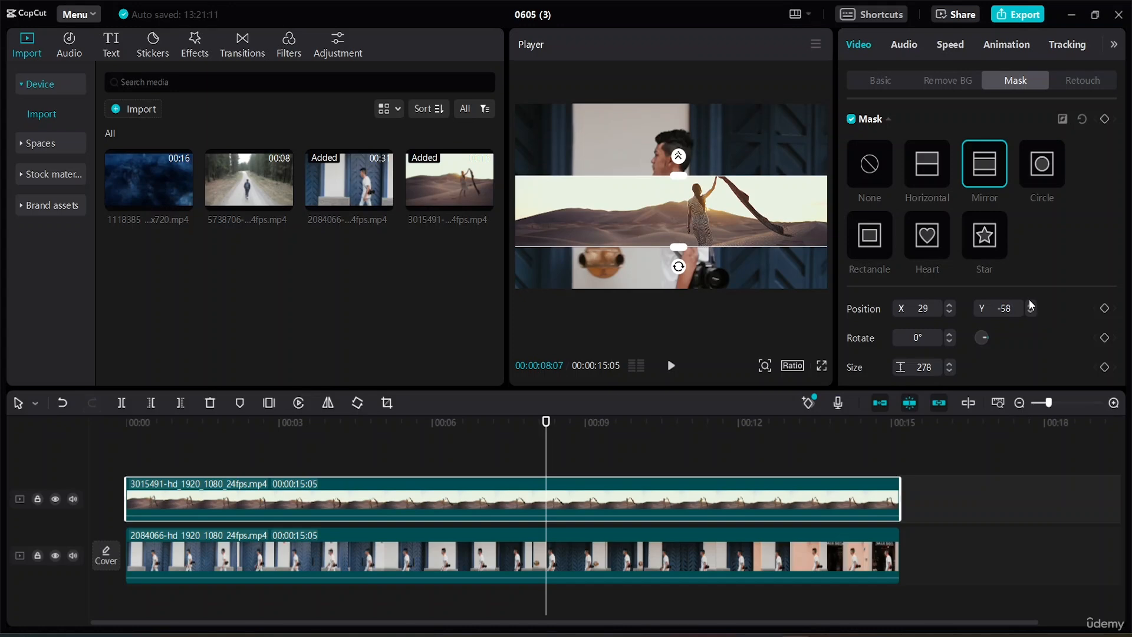
left_click(1031, 305)
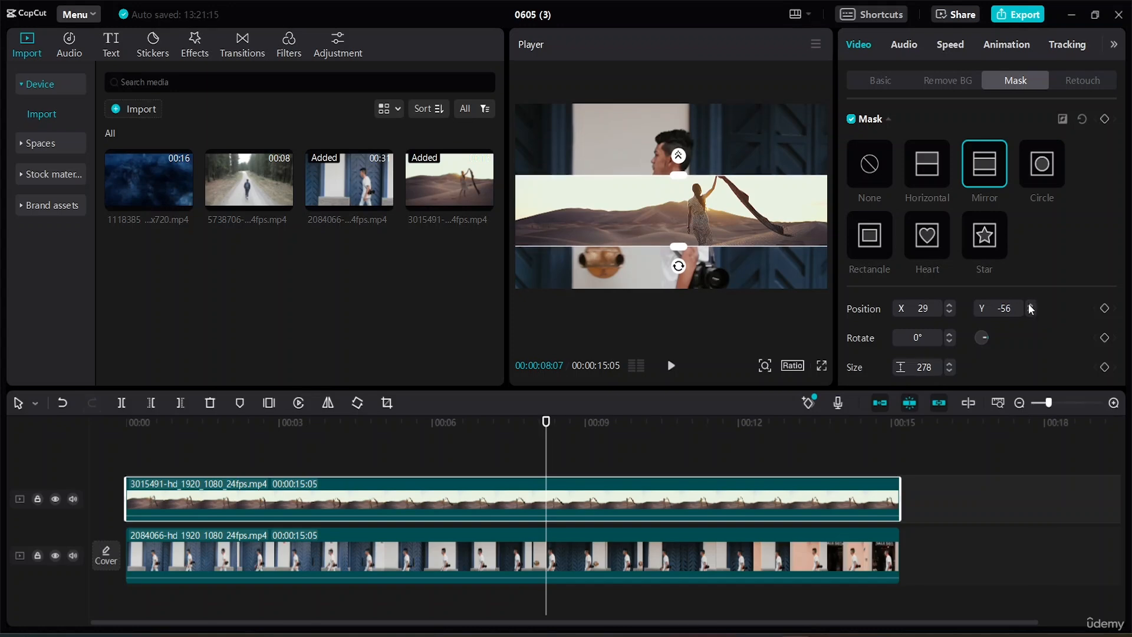
left_click(1031, 305)
left_click(1031, 305)
left_click(1031, 305)
left_click(1031, 305)
left_click(1031, 305)
left_click(1031, 305)
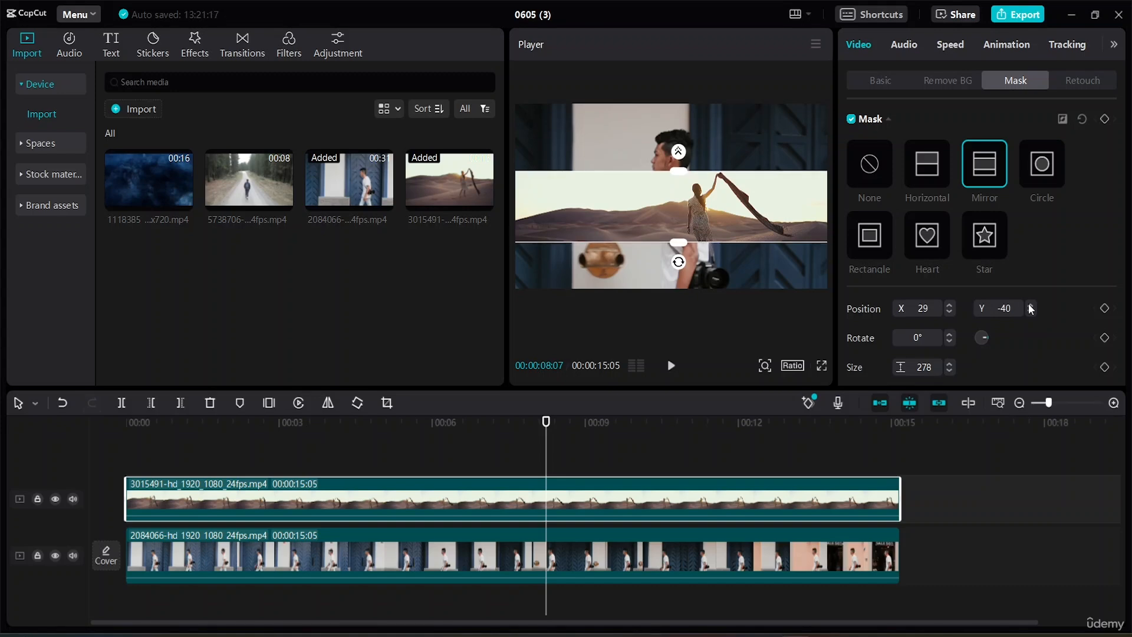
left_click(1031, 305)
left_click(1031, 305)
left_click(1030, 305)
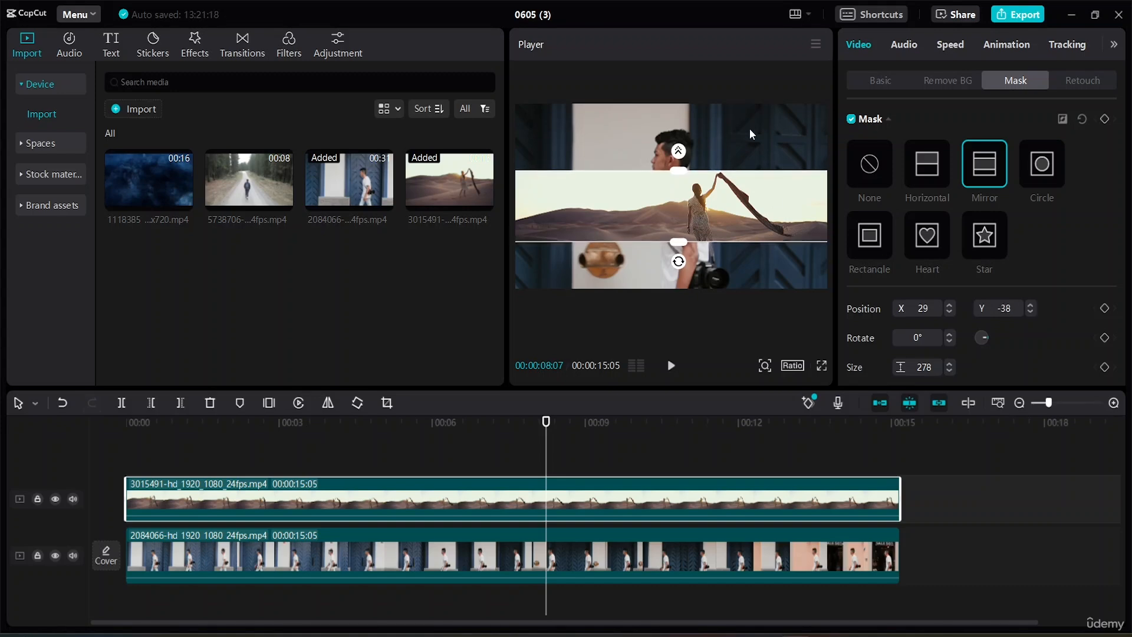
- Increase the scale of the lower clip of the walking man to 165%
left_click(692, 566)
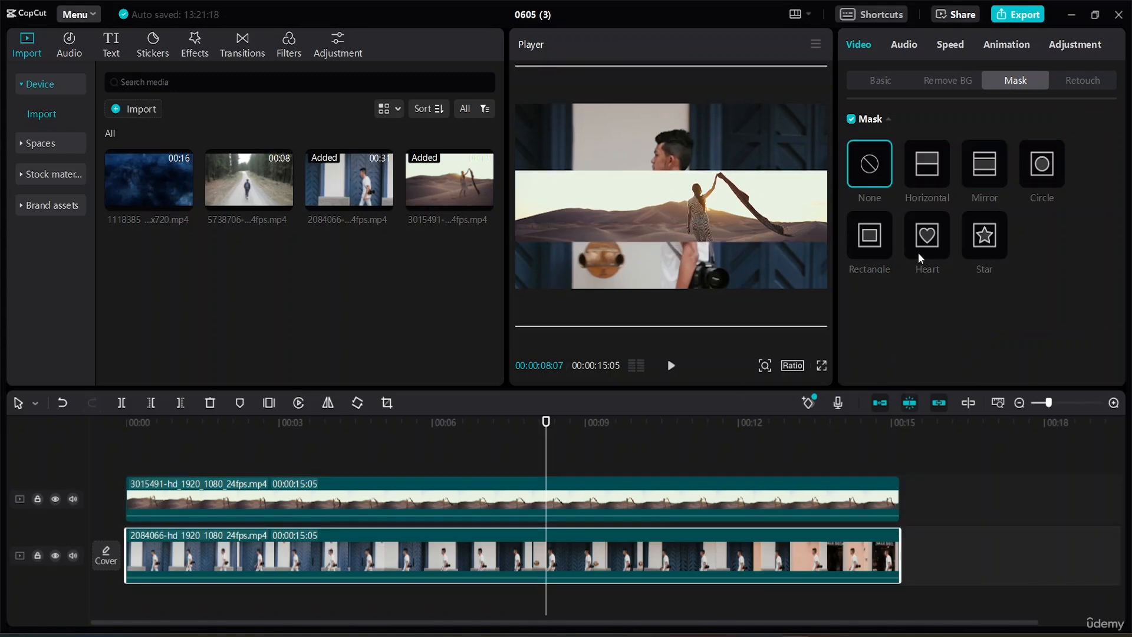
left_click(878, 81)
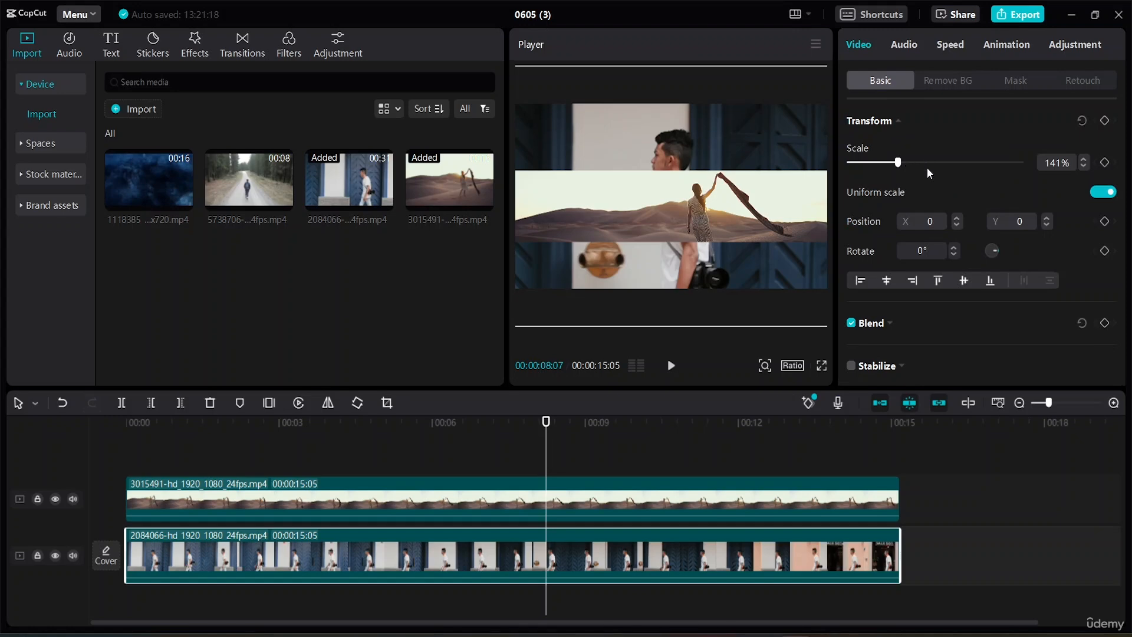
left_click(1084, 158)
left_click(1084, 158)
left_click(1083, 158)
left_click(1084, 158)
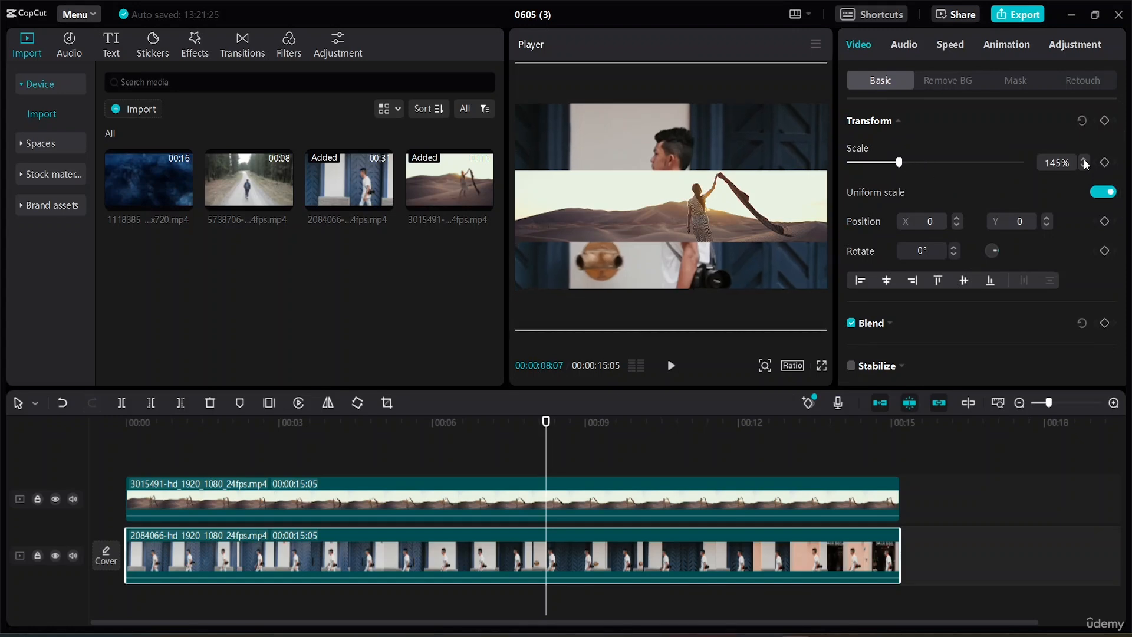
left_click(1084, 158)
left_click(1084, 158)
left_click(1084, 158)
left_click(1084, 158)
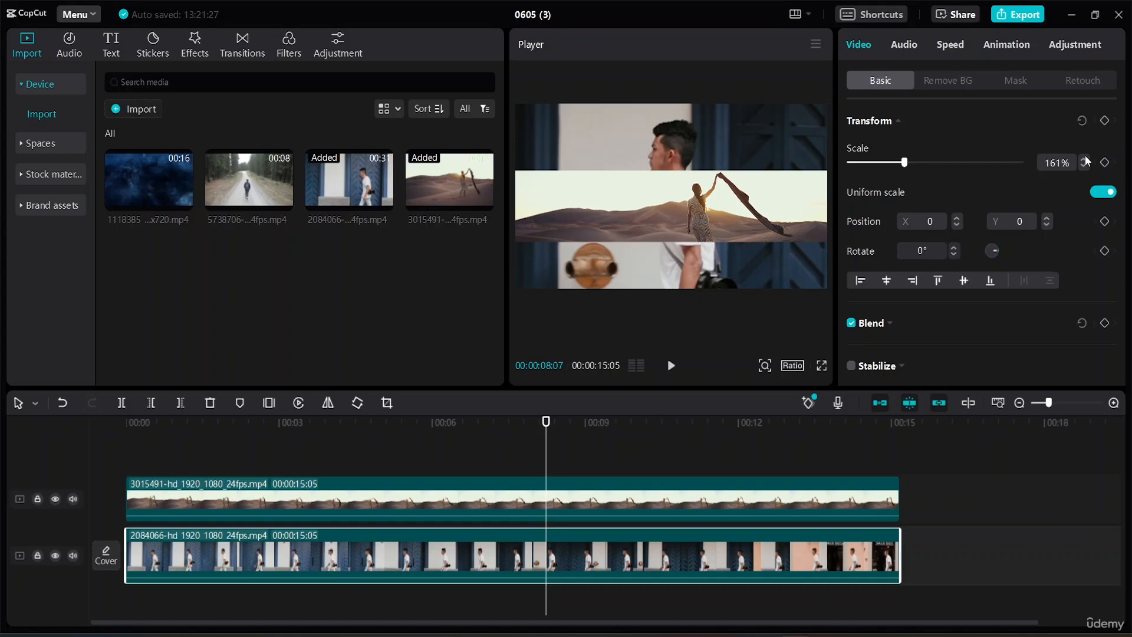
left_click(1084, 158)
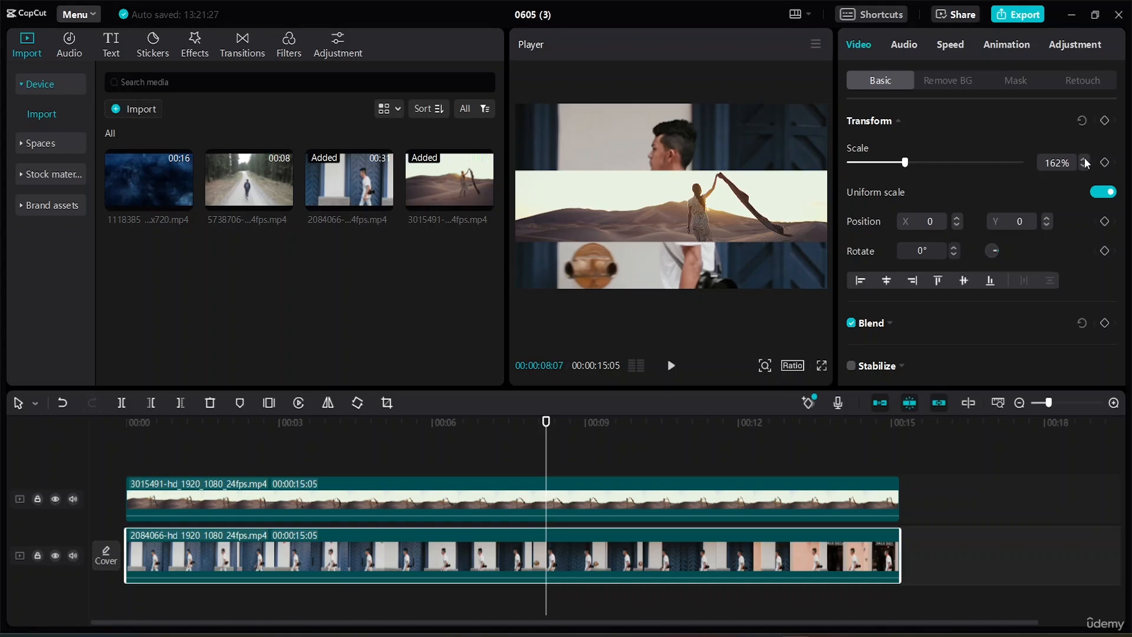
left_click(1084, 158)
left_click(1084, 158)
left_click(1085, 158)
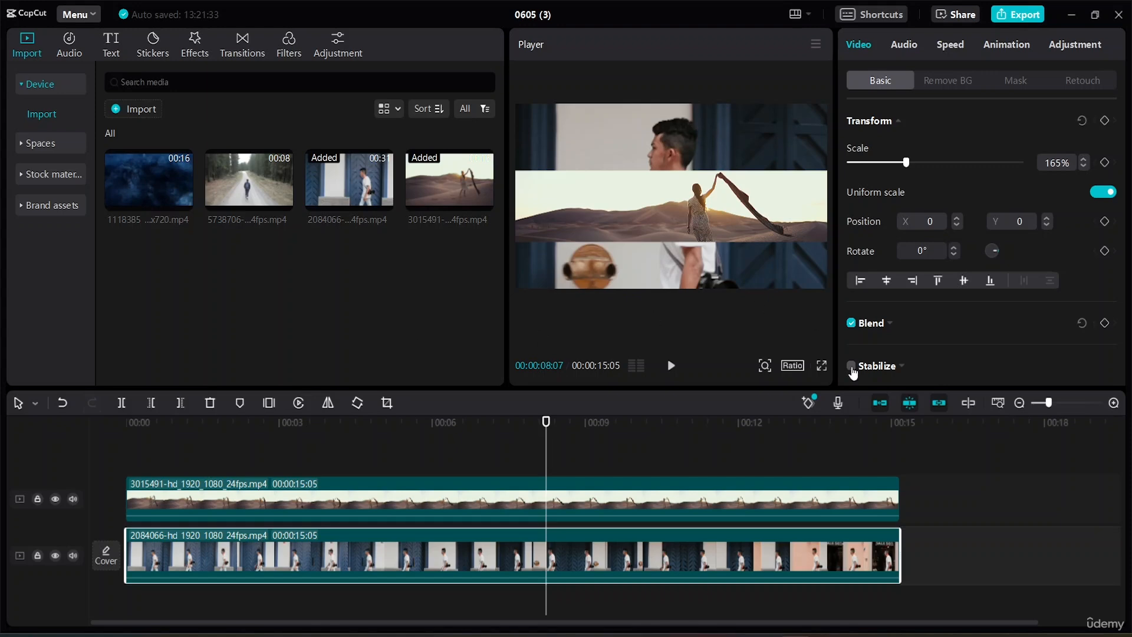
- Preview the rescaled composite from the beginning and pause at about 00:00:04:17
left_click_drag(546, 422, 2, 354)
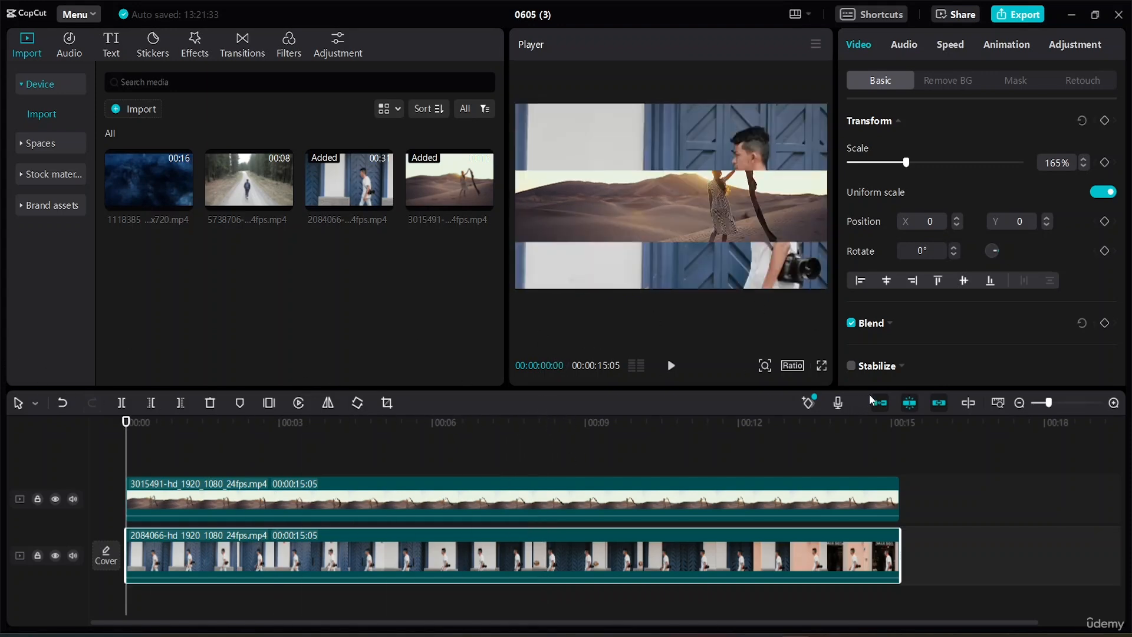
left_click(671, 365)
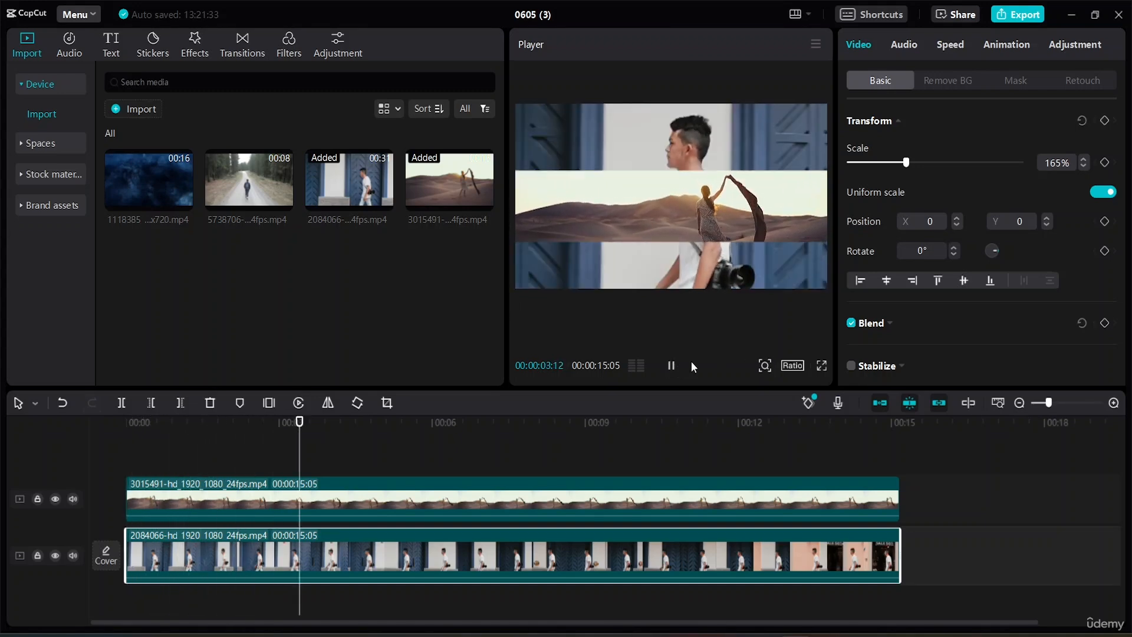
key("space")
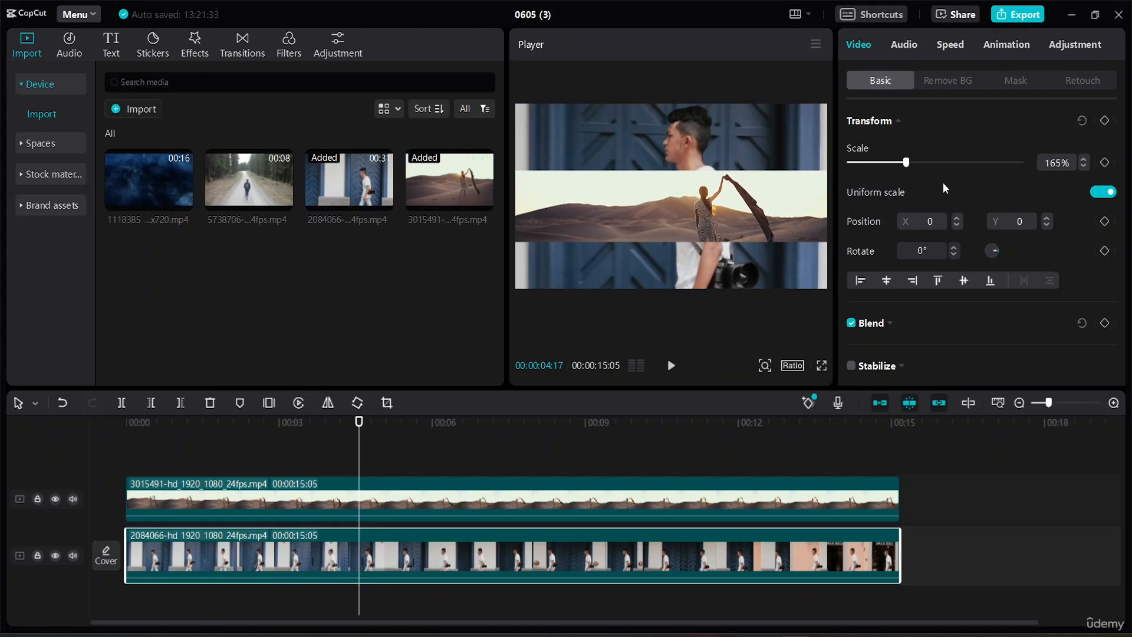
- Soften the edges of the desert clip's Mirror mask with a feather of 8
left_click(1008, 79)
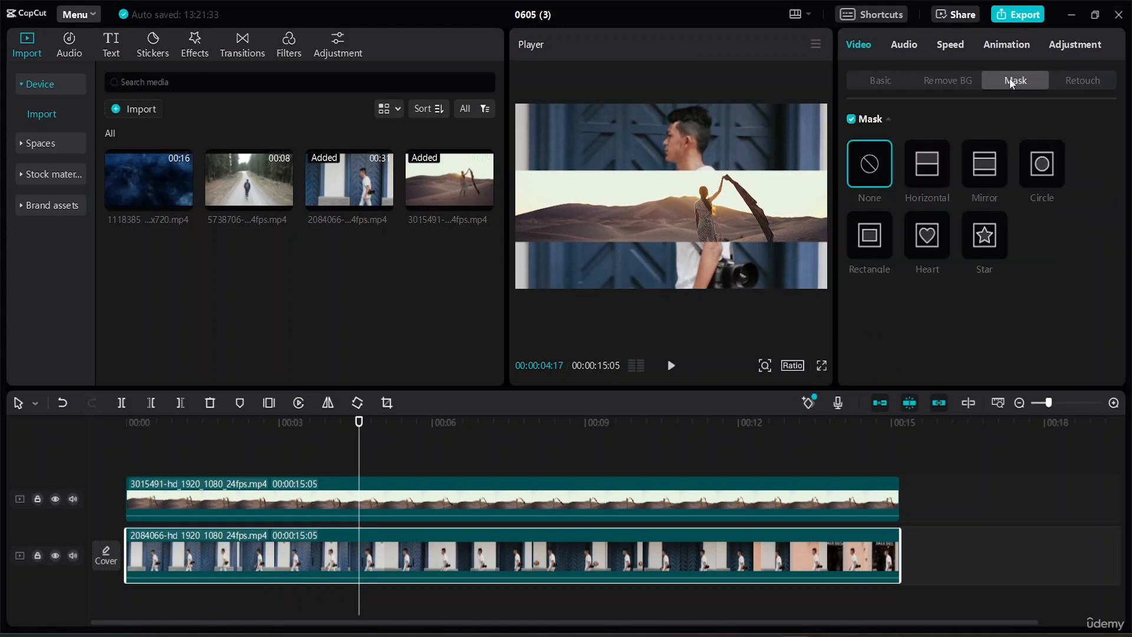
left_click(1010, 44)
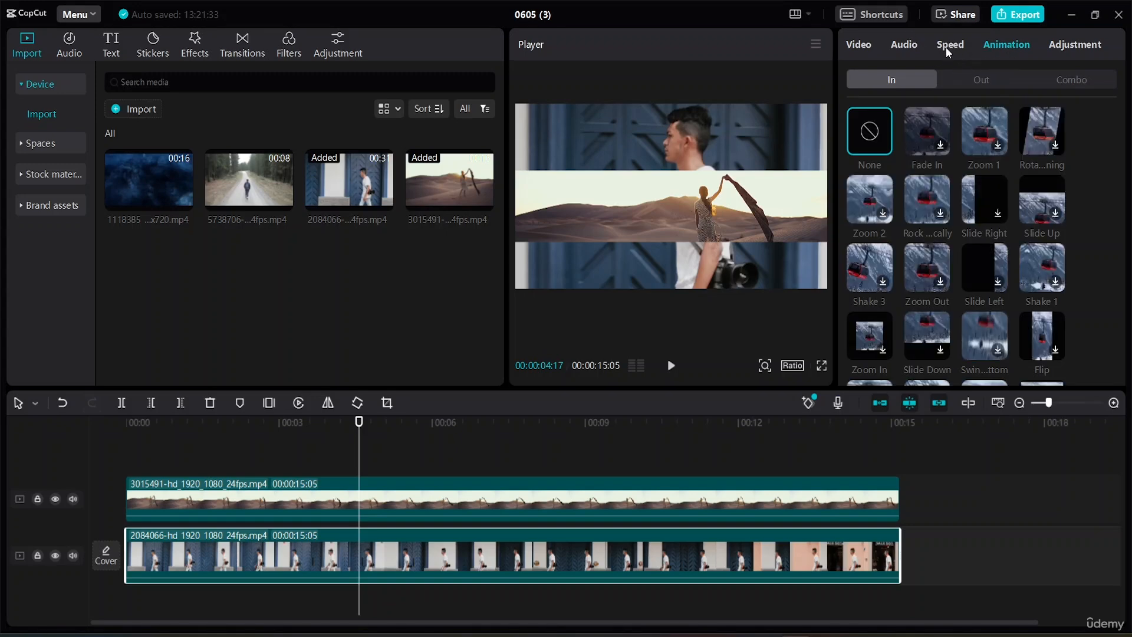
left_click(866, 43)
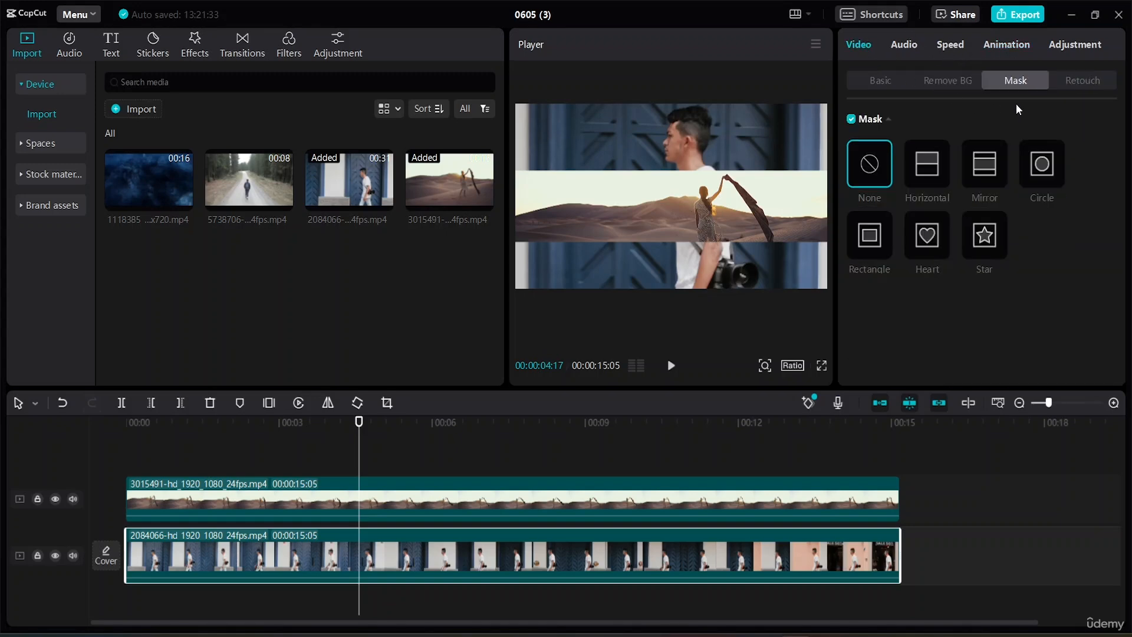
left_click(550, 508)
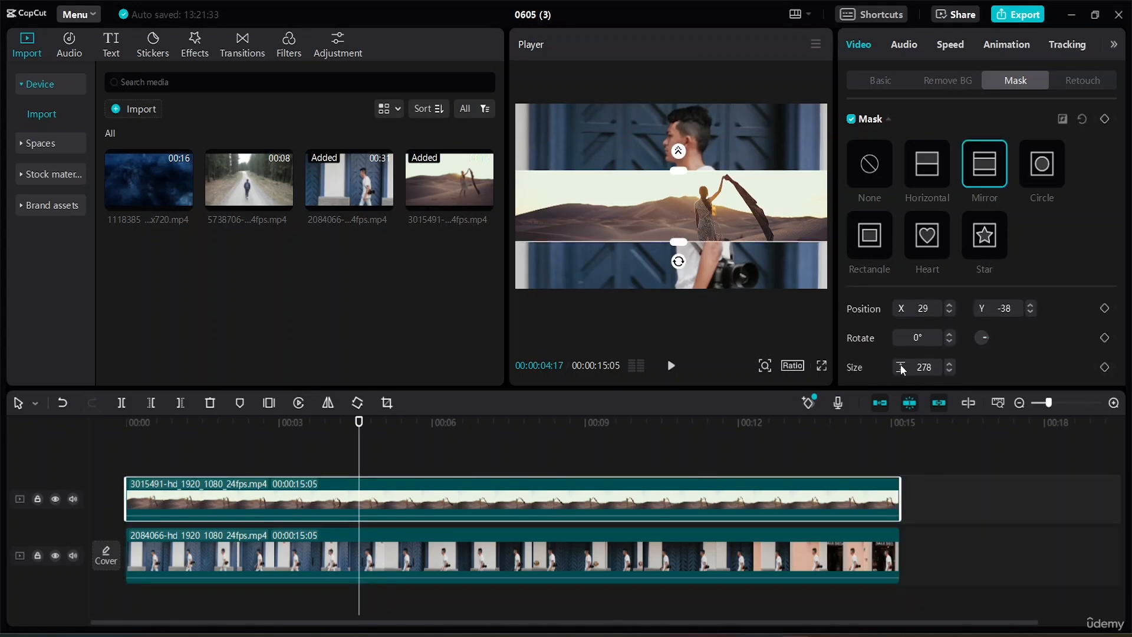
scroll(1045, 331, "down", 1)
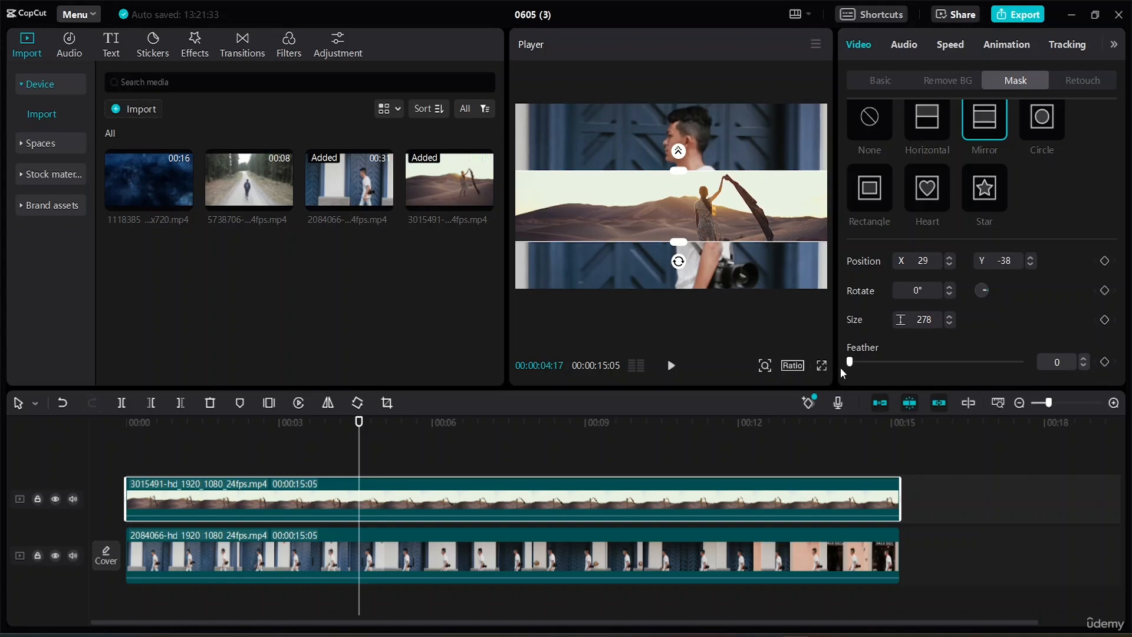
mouse_move(850, 362)
left_mouse_down()
mouse_move(884, 363)
mouse_move(849, 363)
mouse_move(864, 363)
left_mouse_up()
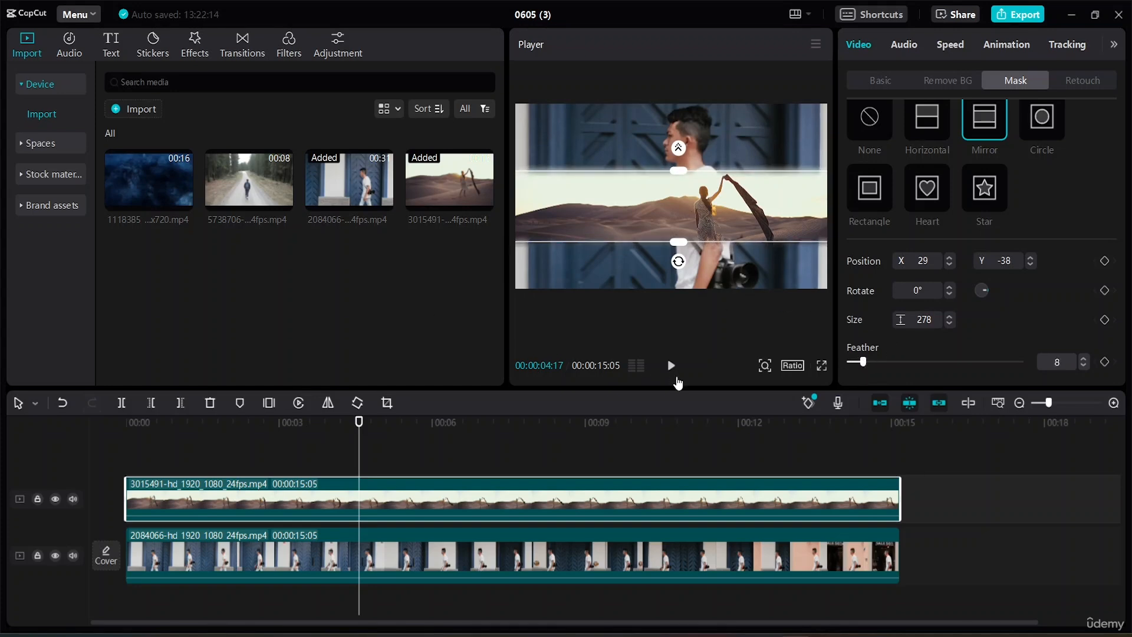
- Play the feathered result and raise the Mirror mask's feather to 14
left_click(672, 367)
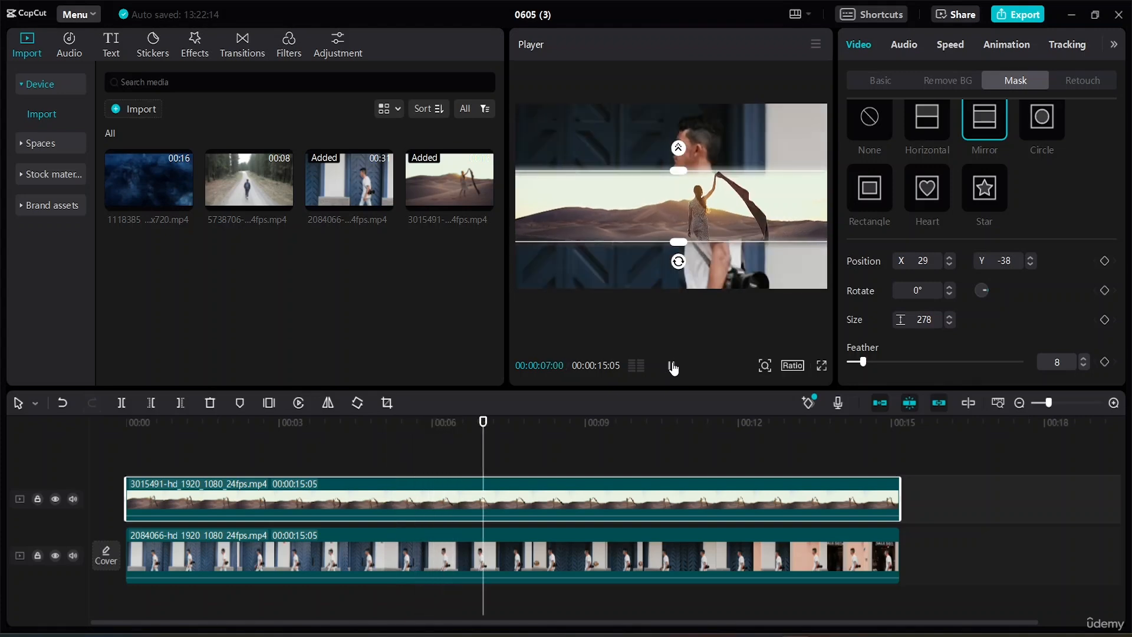
left_click(1082, 358)
left_click(1081, 358)
left_click(1081, 358)
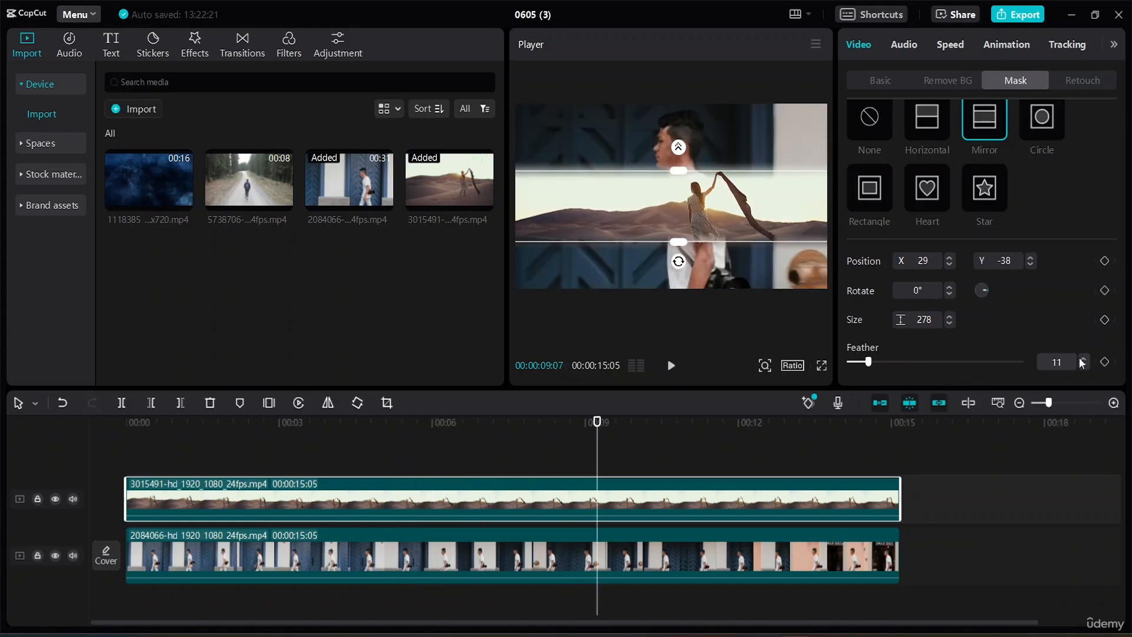
left_click(1081, 358)
left_click(1081, 358)
left_click(1081, 359)
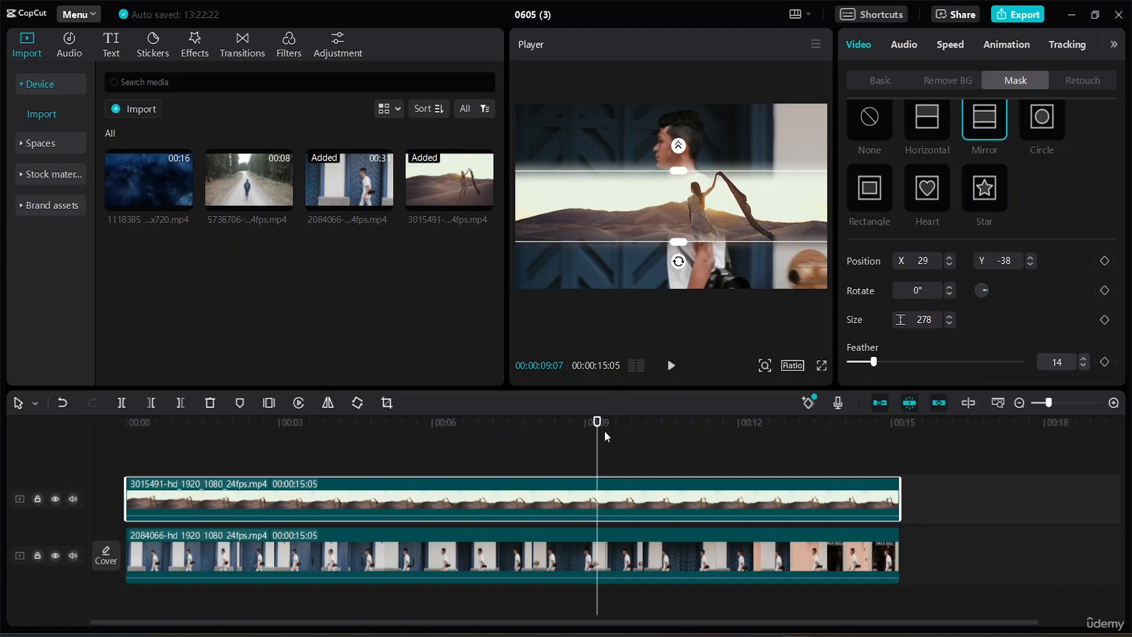
- Play the video from the beginning to review the Mirror mask's softer edges
left_click_drag(601, 428, 5, 379)
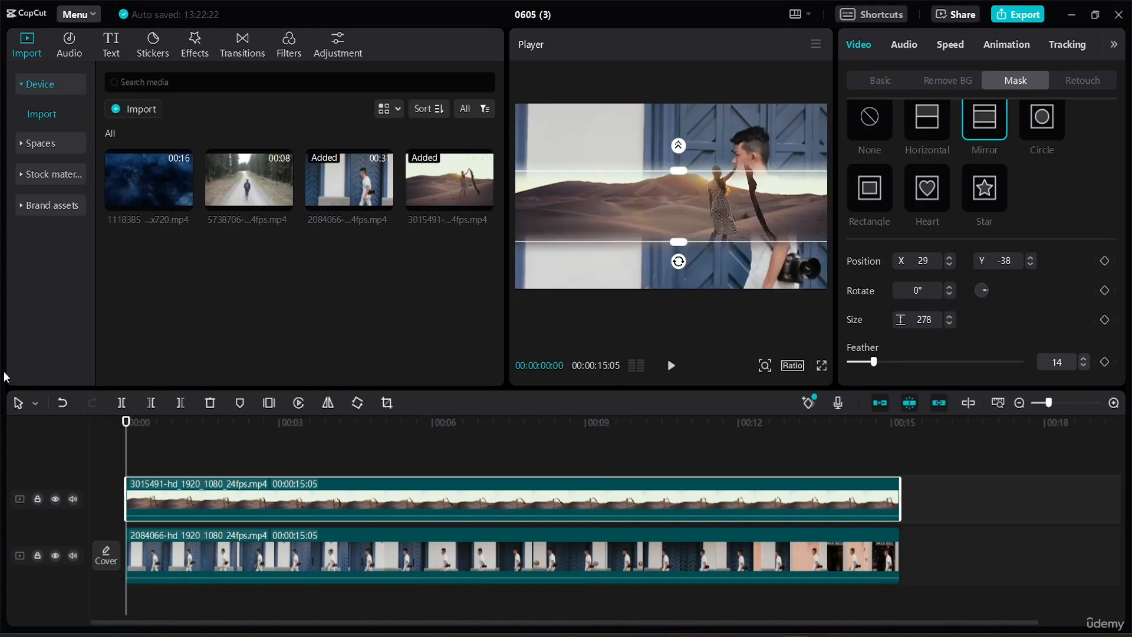
key("space")
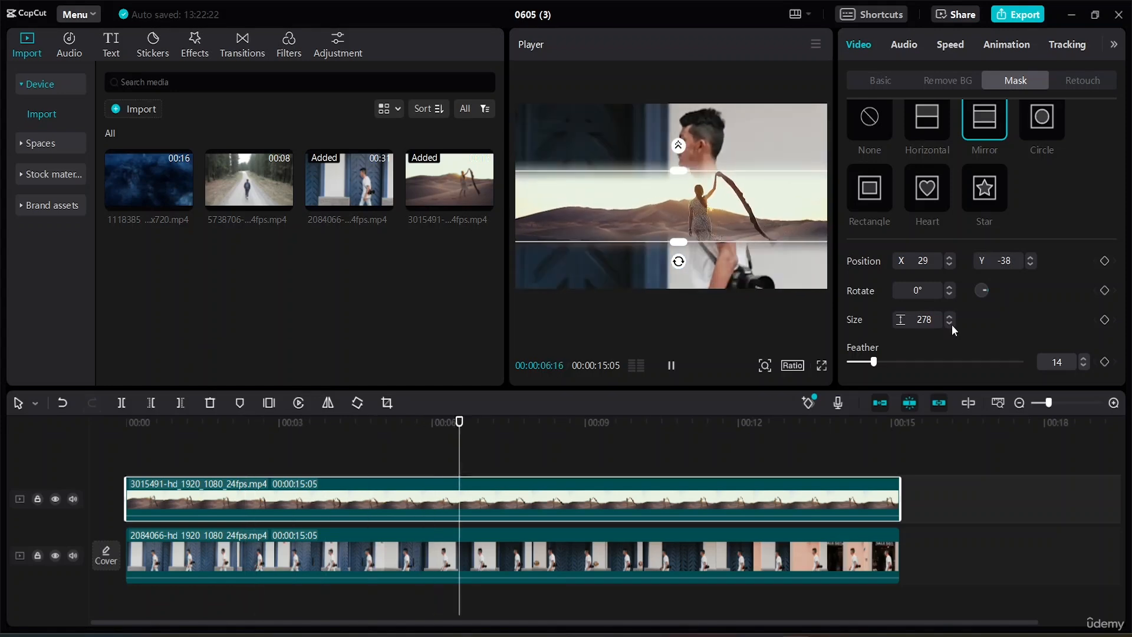
- Set the desert clip's scale to 1% and add a scale keyframe at 00:00:00:00
key("space")
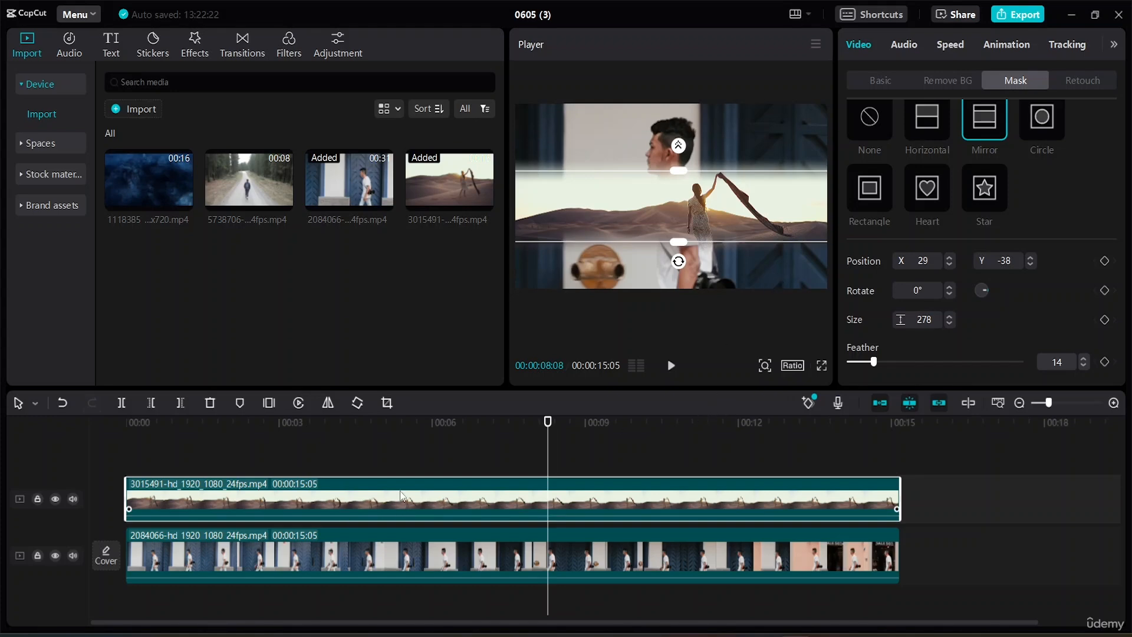
scroll(996, 183, "up", 1)
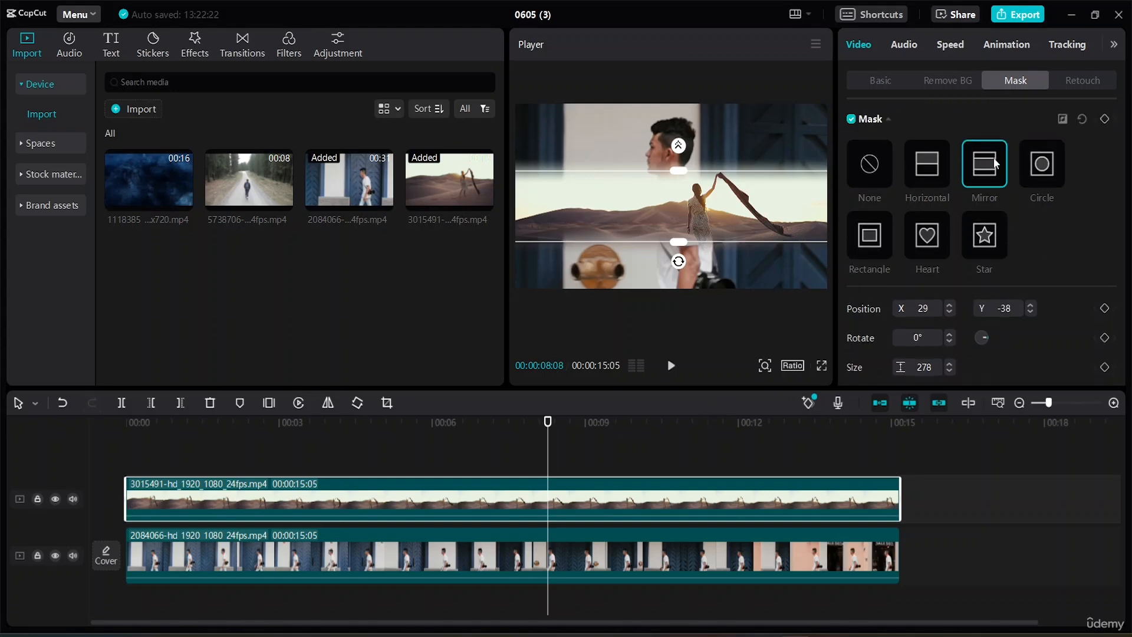
left_click(894, 74)
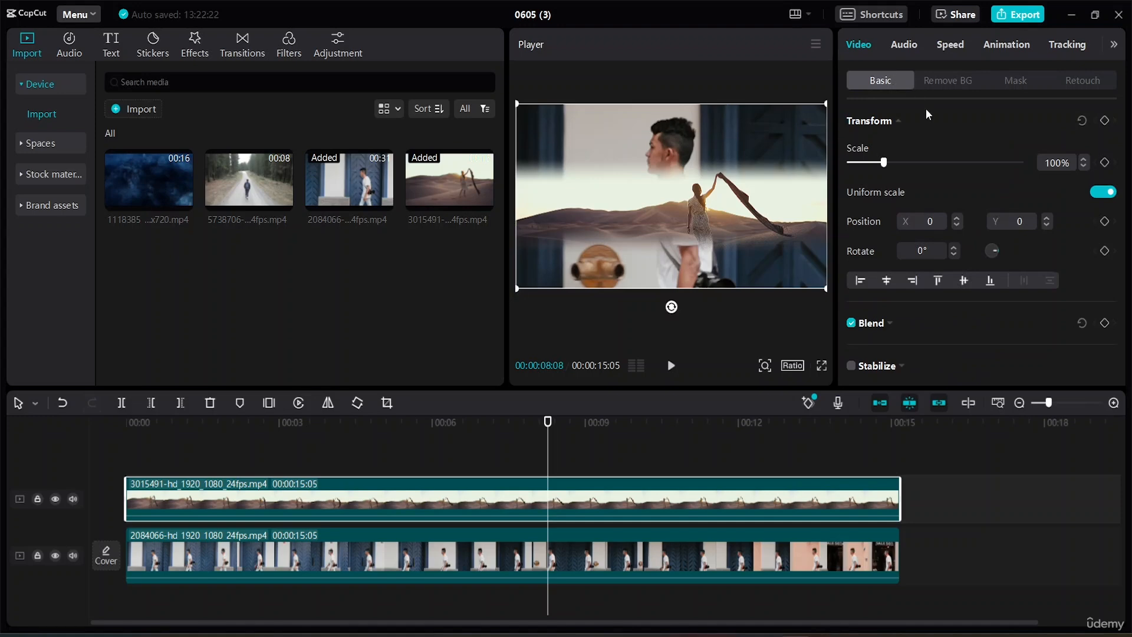
scroll(1003, 221, "down", 5)
scroll(1003, 221, "up", 5)
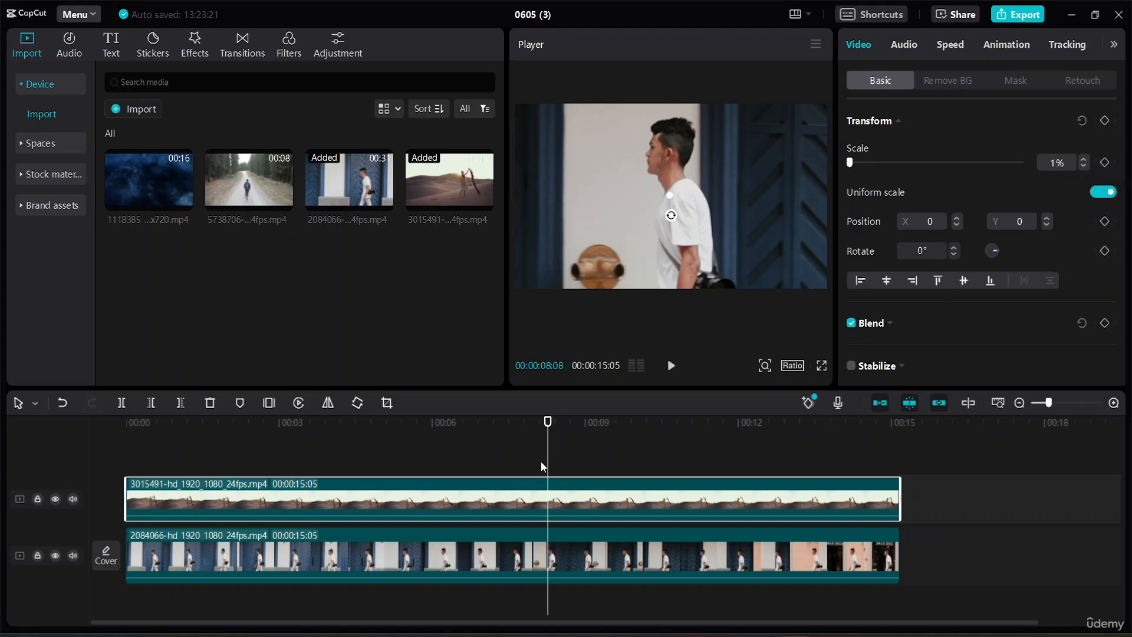
left_click_drag(544, 428, 1, 410)
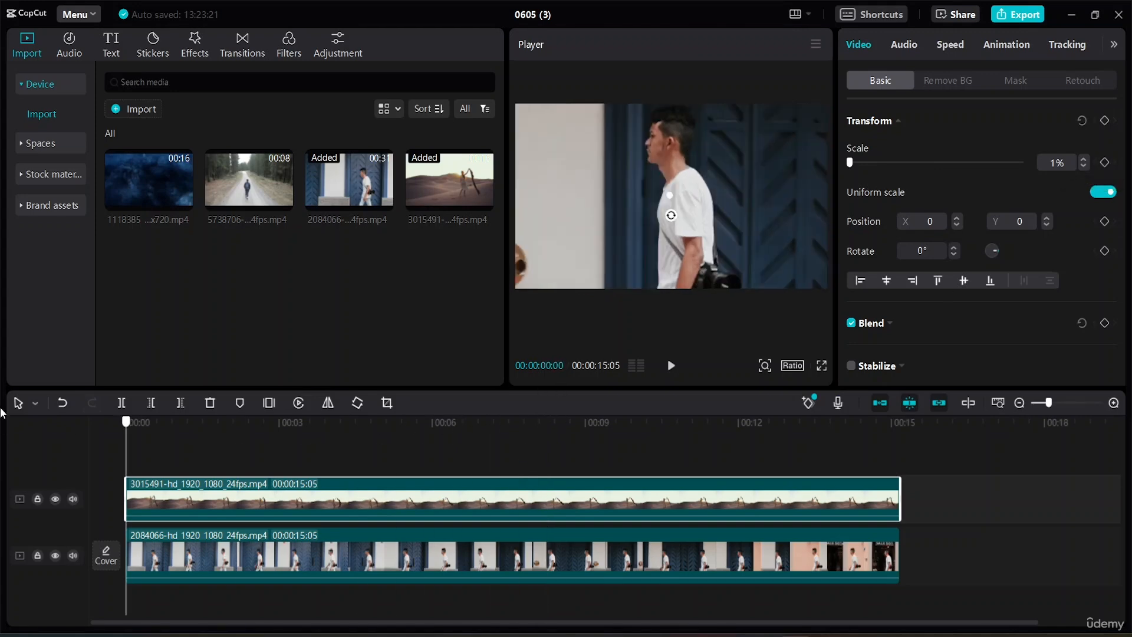
left_click(1104, 163)
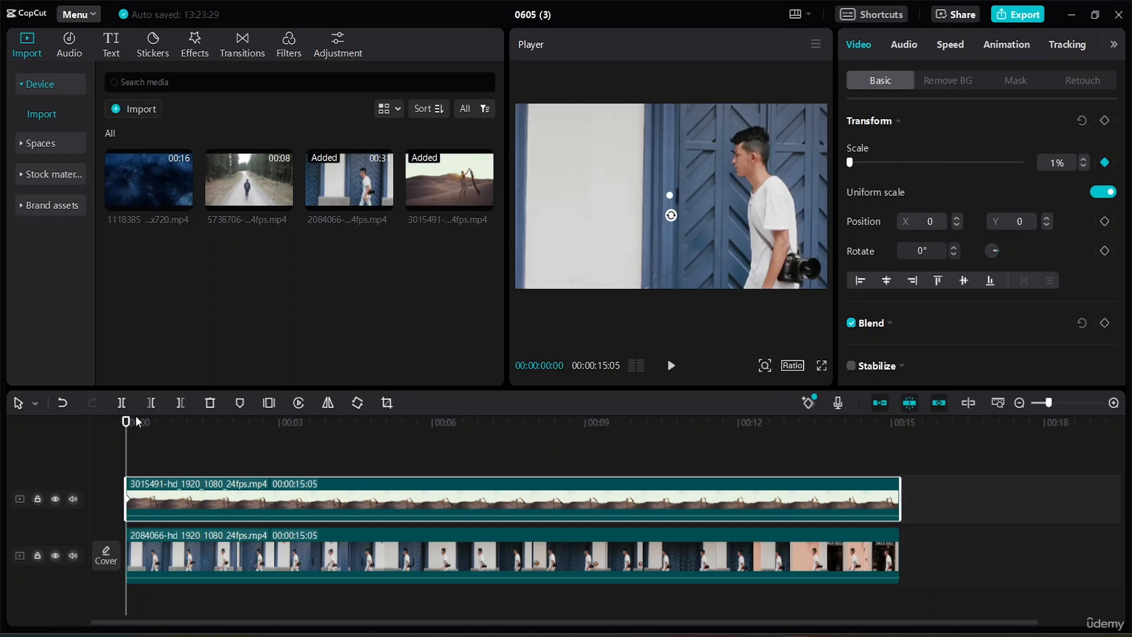
- Create a second scale keyframe for the desert clip at 00:00:03:00 with the scale at 105%
left_click_drag(126, 421, 279, 439)
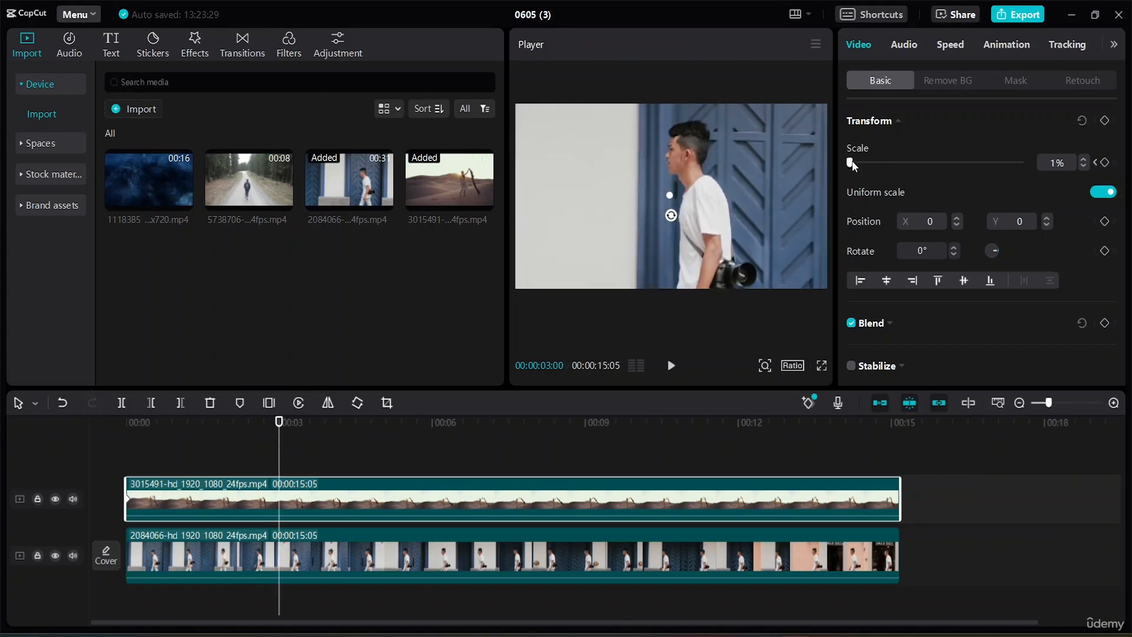
left_click_drag(853, 163, 886, 148)
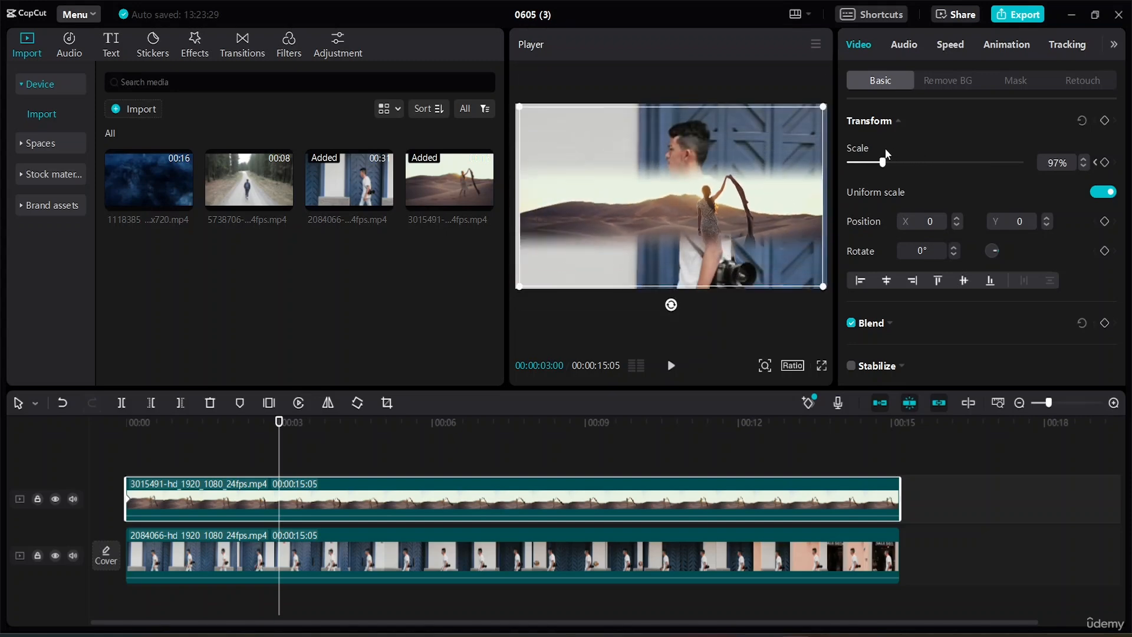
left_click(1083, 158)
left_click(1084, 159)
left_click(1084, 158)
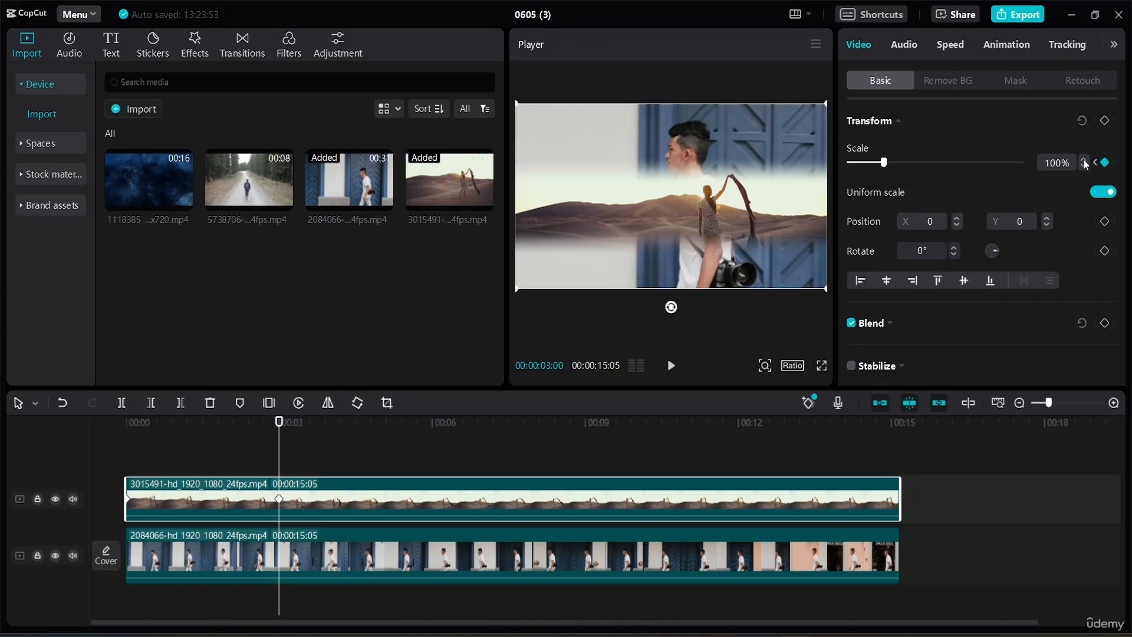
left_click(1084, 160)
left_click(1084, 159)
left_click(1084, 160)
left_click(1085, 160)
left_click(1085, 159)
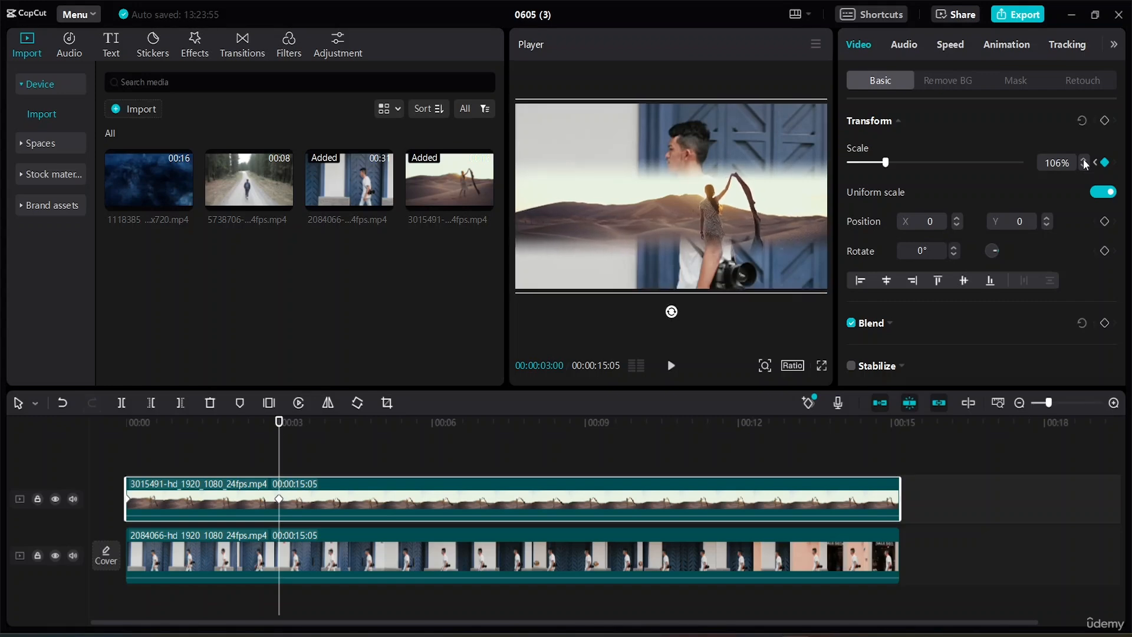
left_click(1084, 159)
left_click(1084, 159)
left_click(1084, 160)
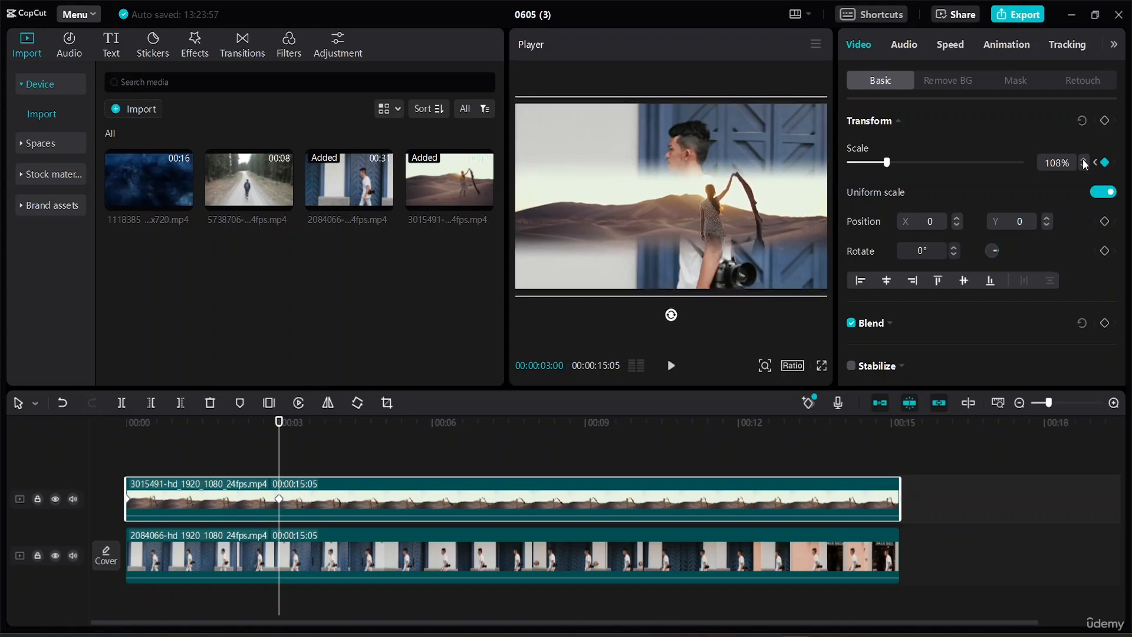
left_click(1083, 166)
left_click(1083, 166)
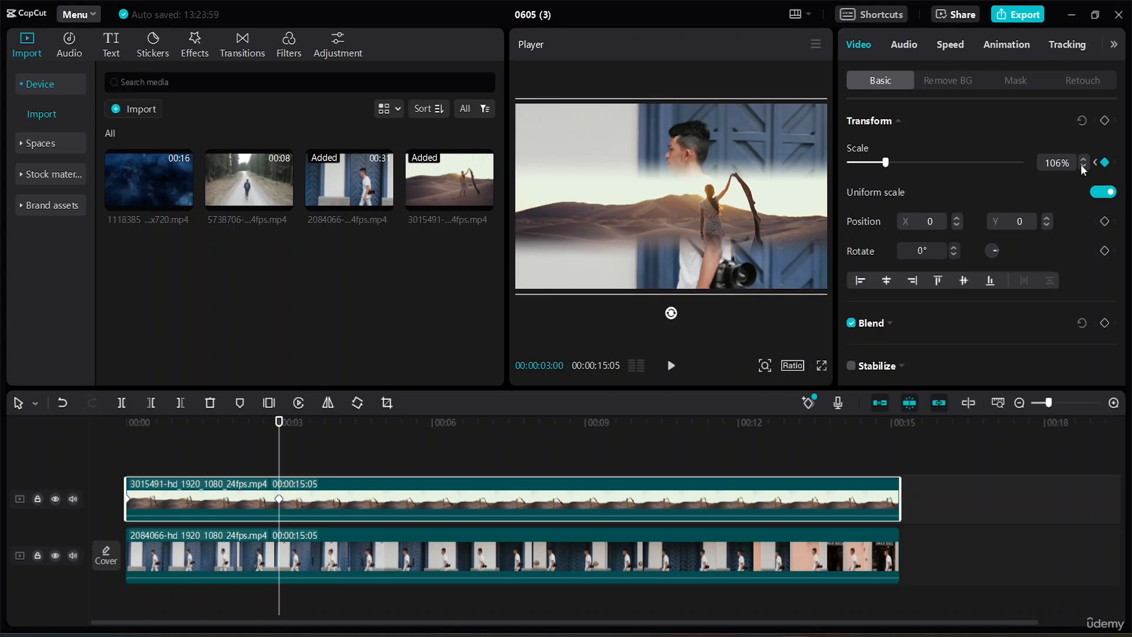
left_click(1083, 166)
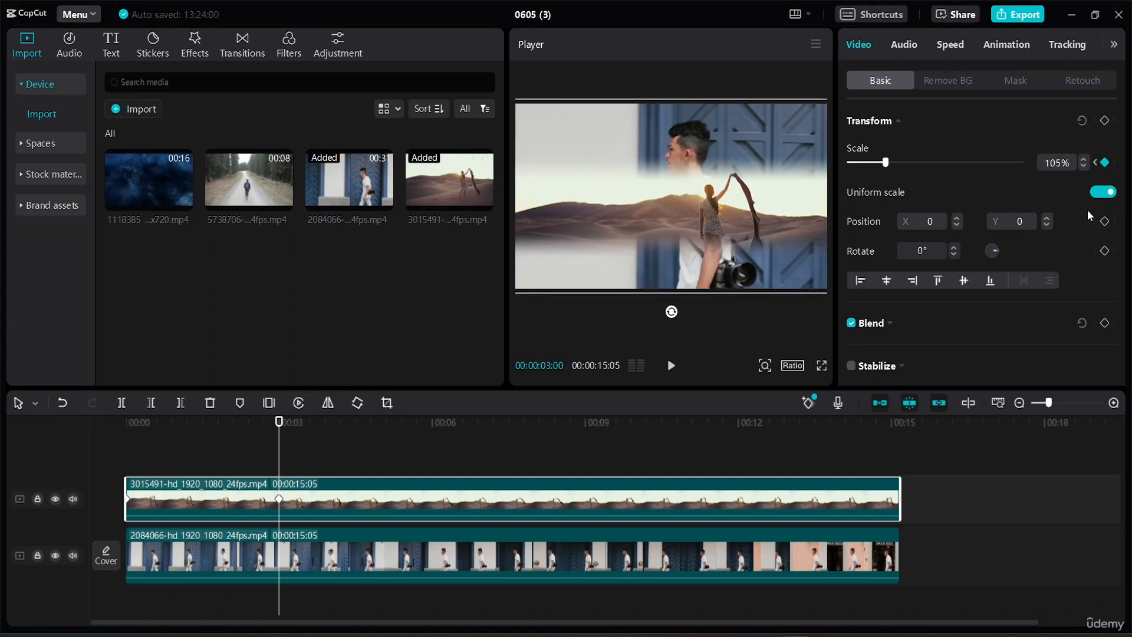
- Play the desert clip's scale animation from the beginning of the timeline
right_click(280, 500)
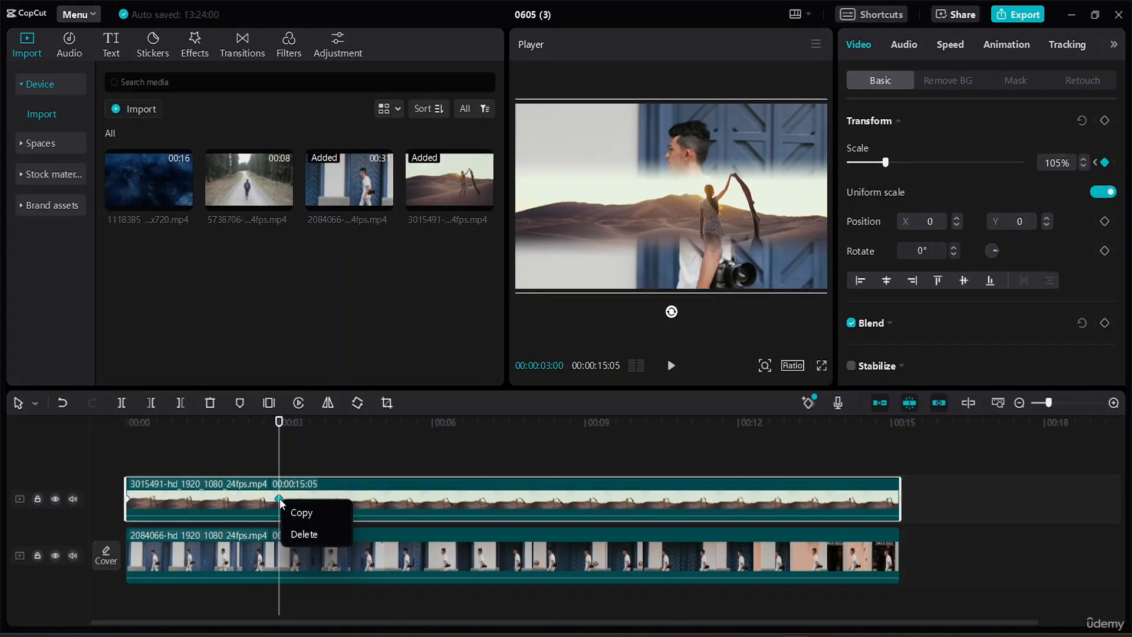
left_click(227, 458)
left_click_drag(279, 422, 243, 422)
left_click(128, 422)
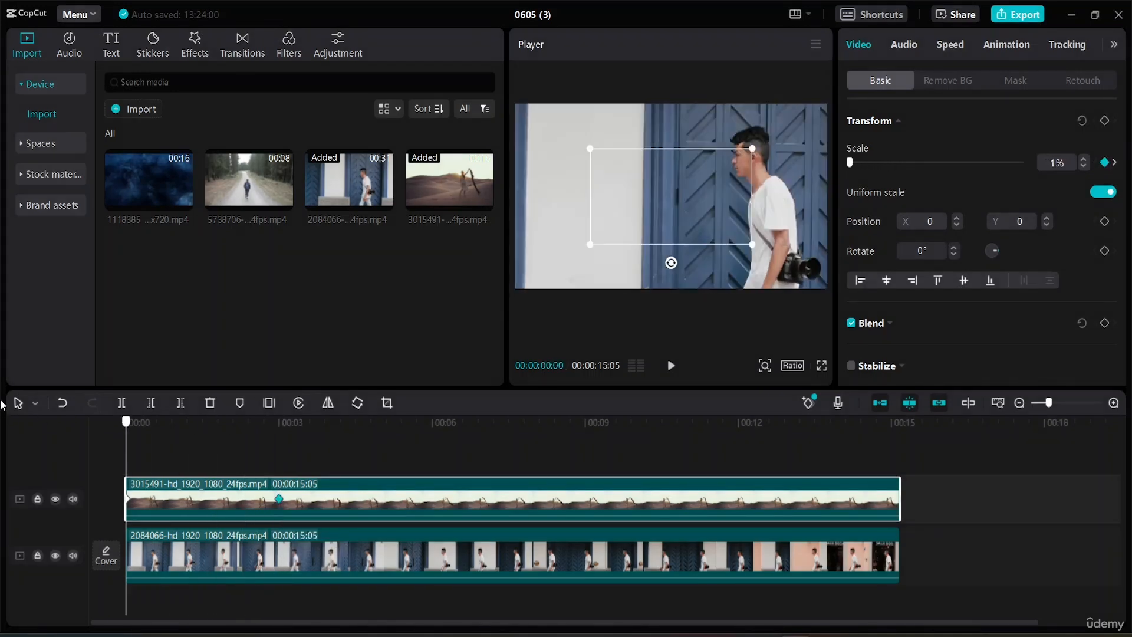
key("space")
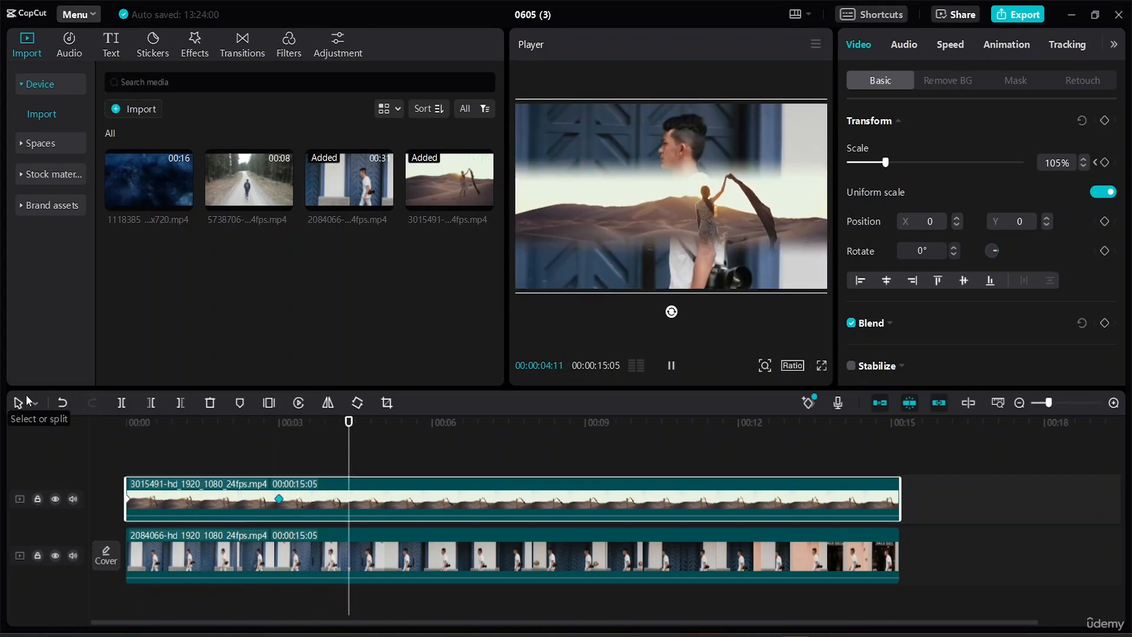
scroll(941, 298, "down", 4)
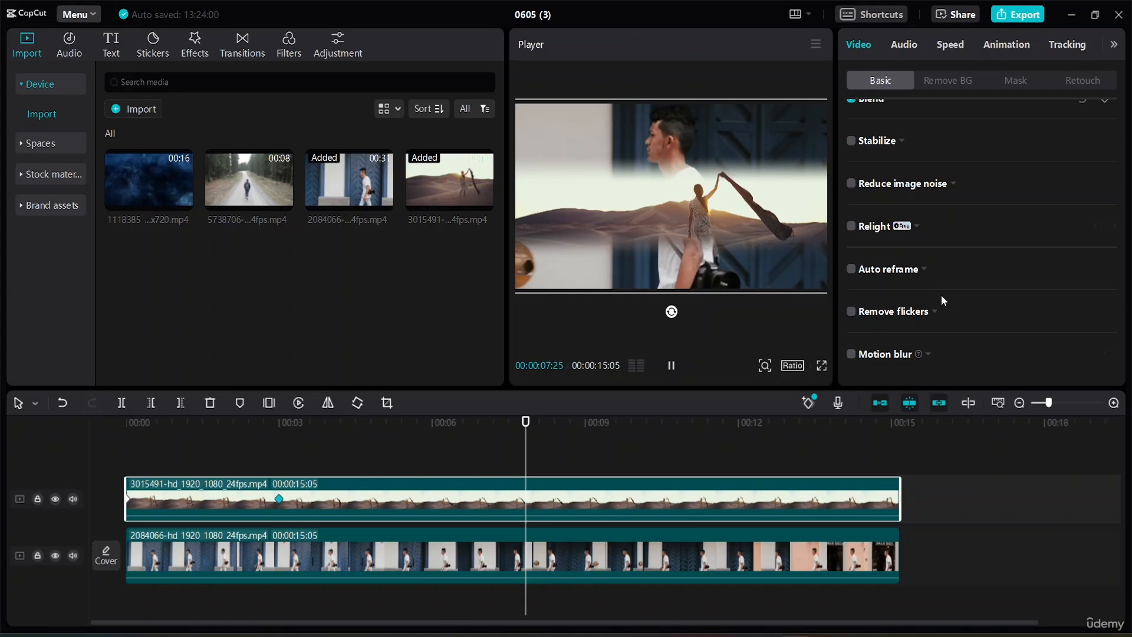
scroll(941, 294, "up", 4)
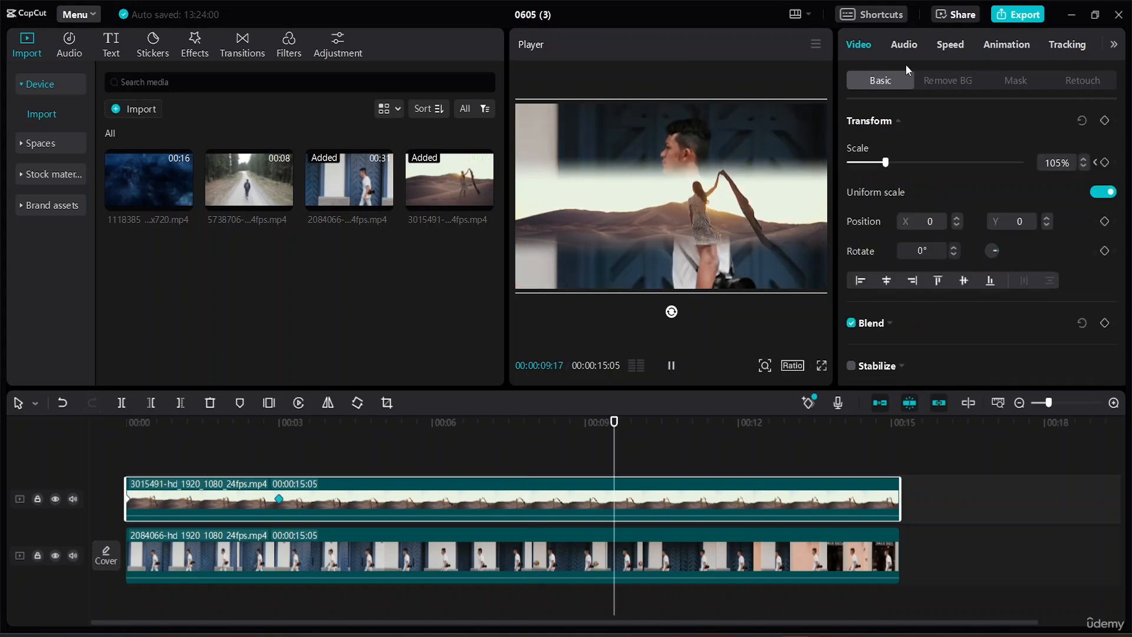
- Enable Retouch for the desert clip and look through its mask, basic and tracking settings
left_click(1083, 79)
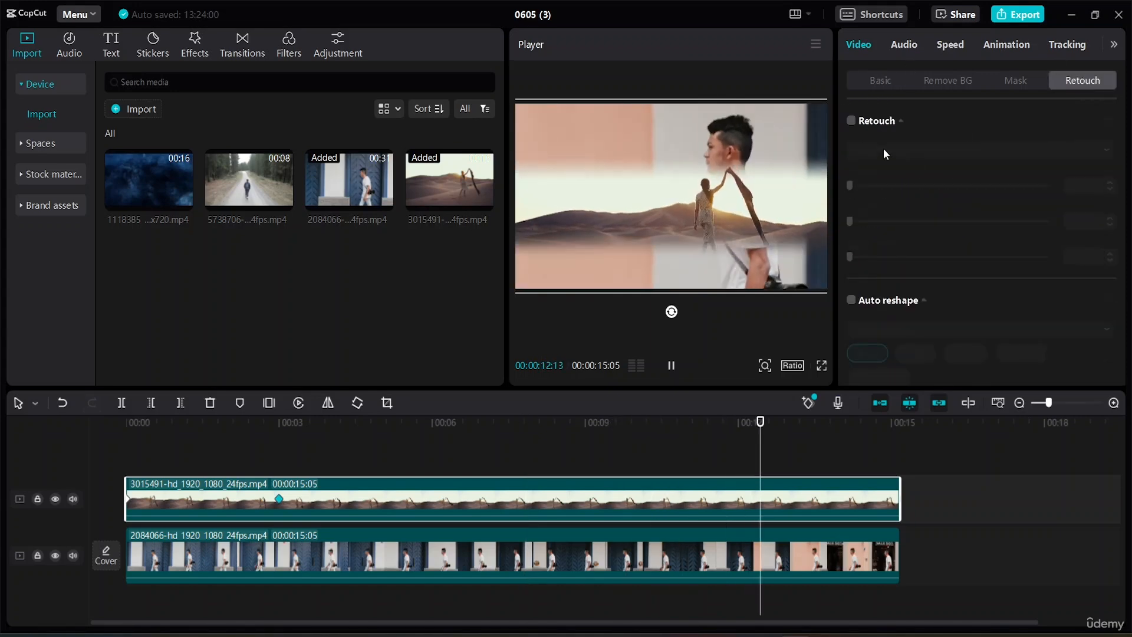
left_click(850, 122)
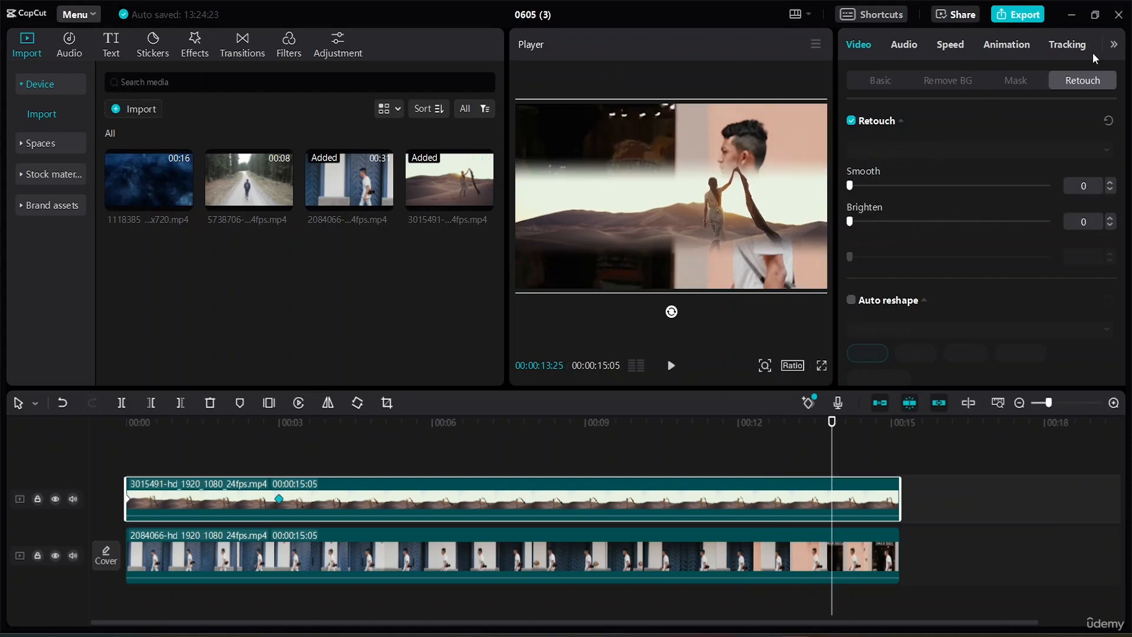
left_click(1023, 84)
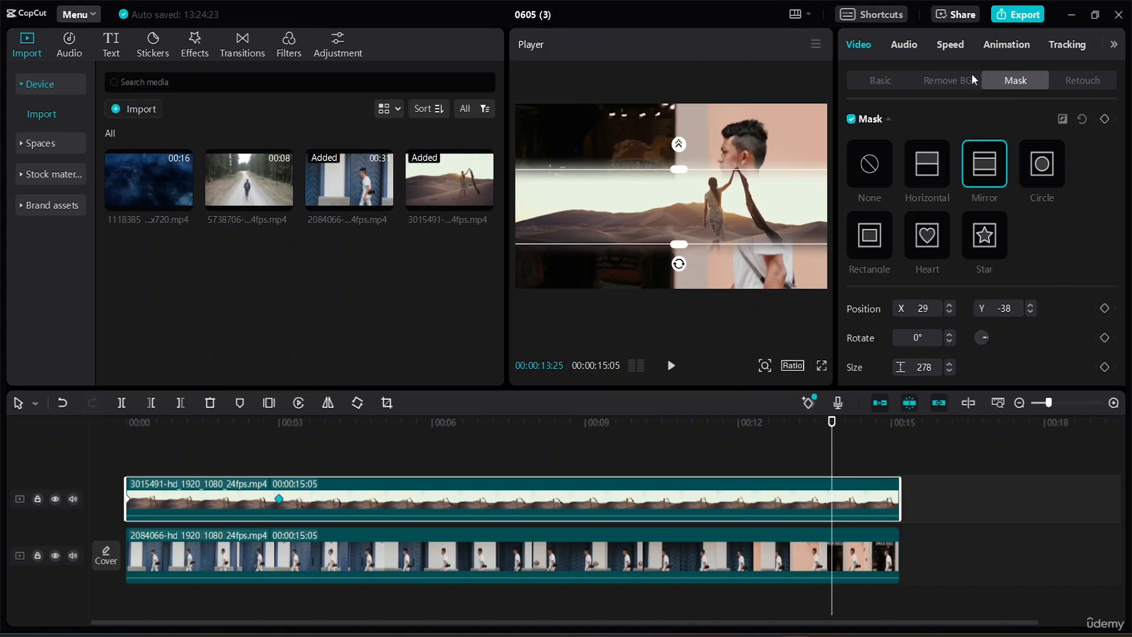
left_click(954, 84)
left_click(879, 81)
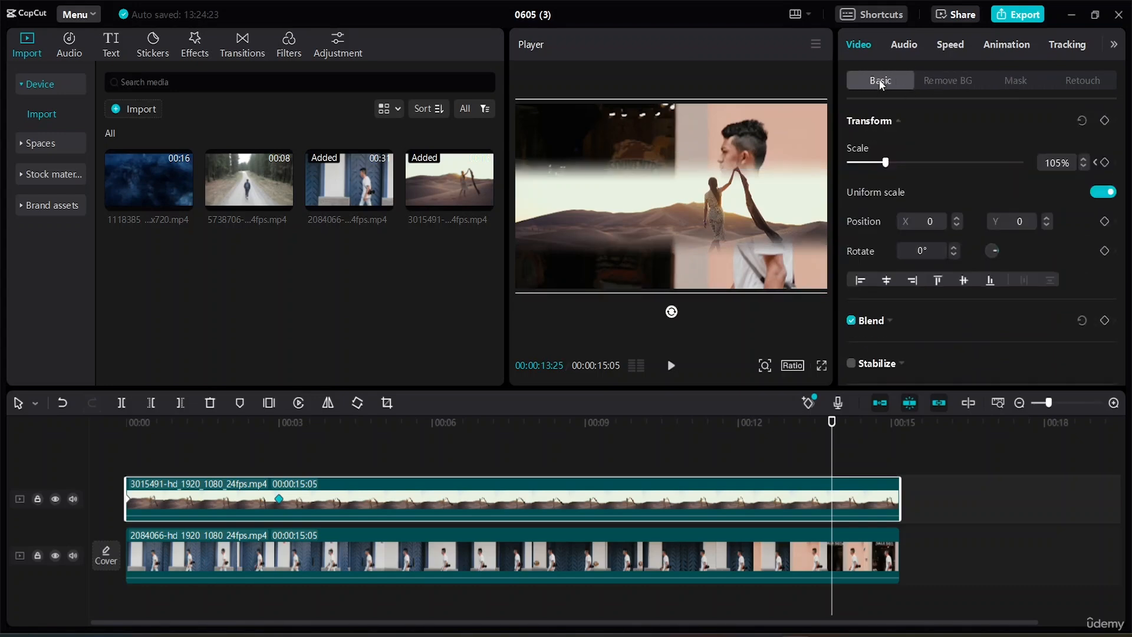
left_click(1061, 49)
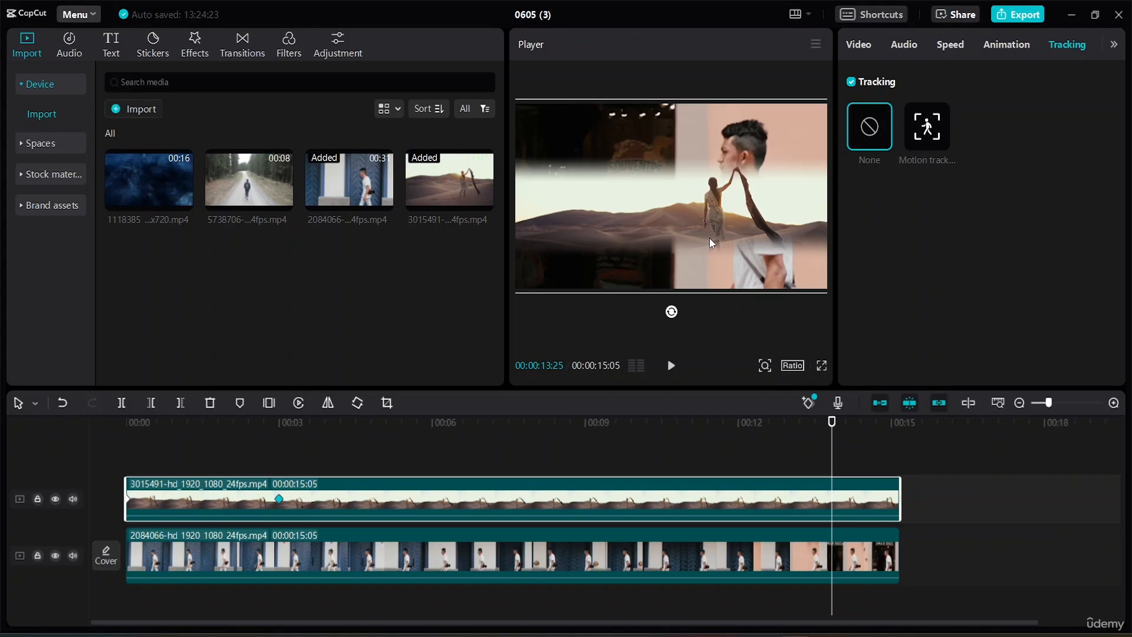
- Switch the desert clip's mask to Horizontal and rotate it to 90° for a vertical split, with the playhead at 00:00:08:28
left_click(538, 500)
left_click(581, 523)
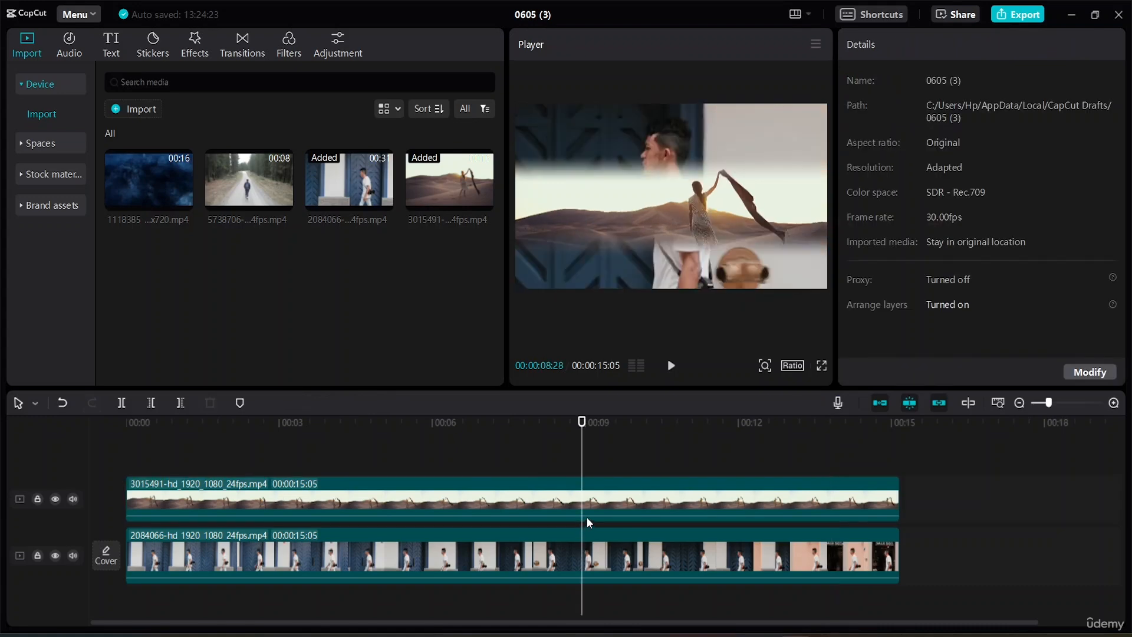
left_click(592, 505)
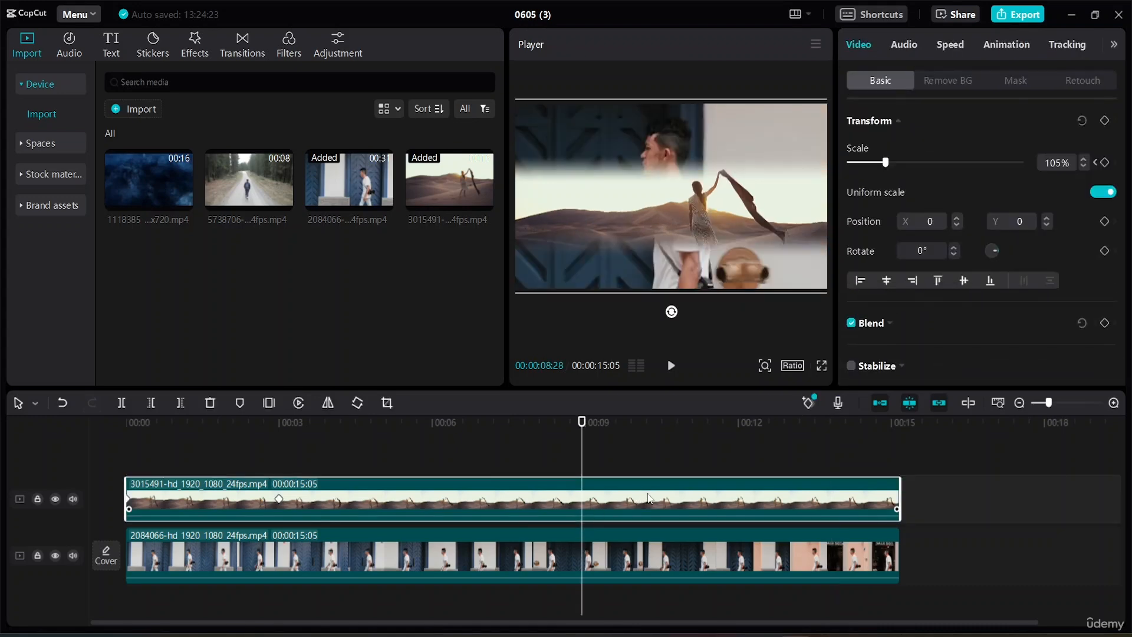
left_click(1022, 83)
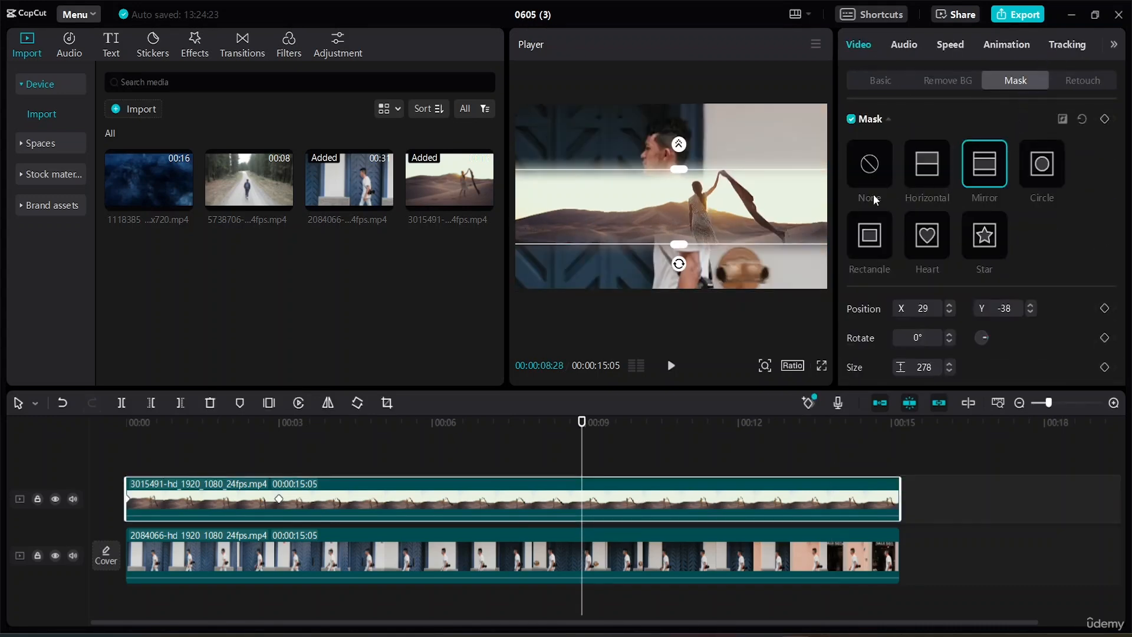
left_click(929, 172)
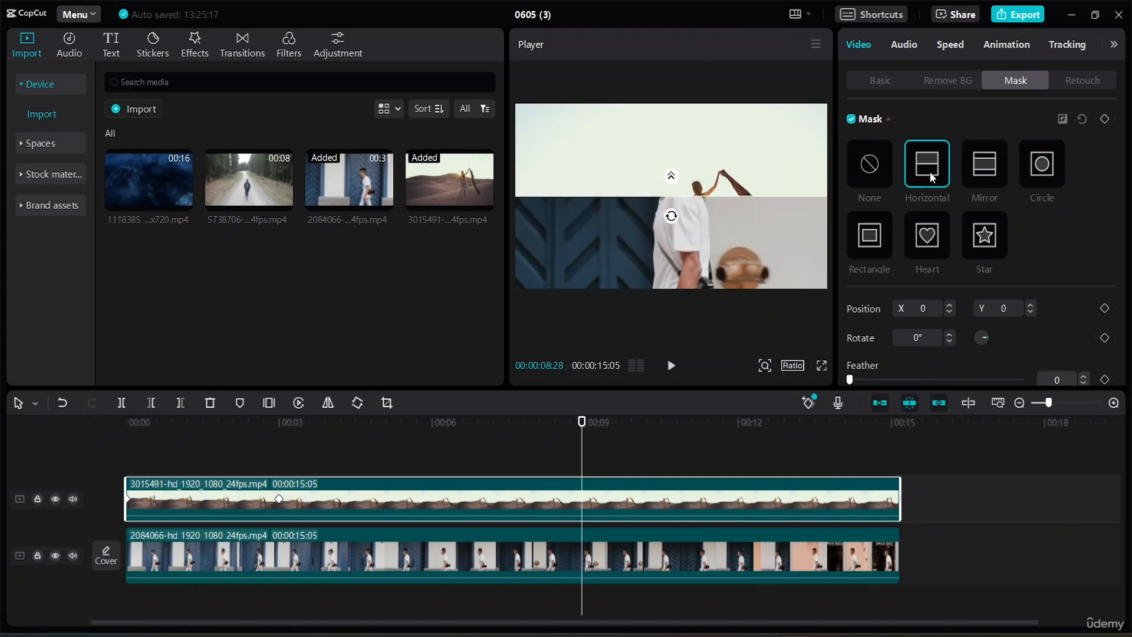
left_click_drag(670, 217, 573, 168)
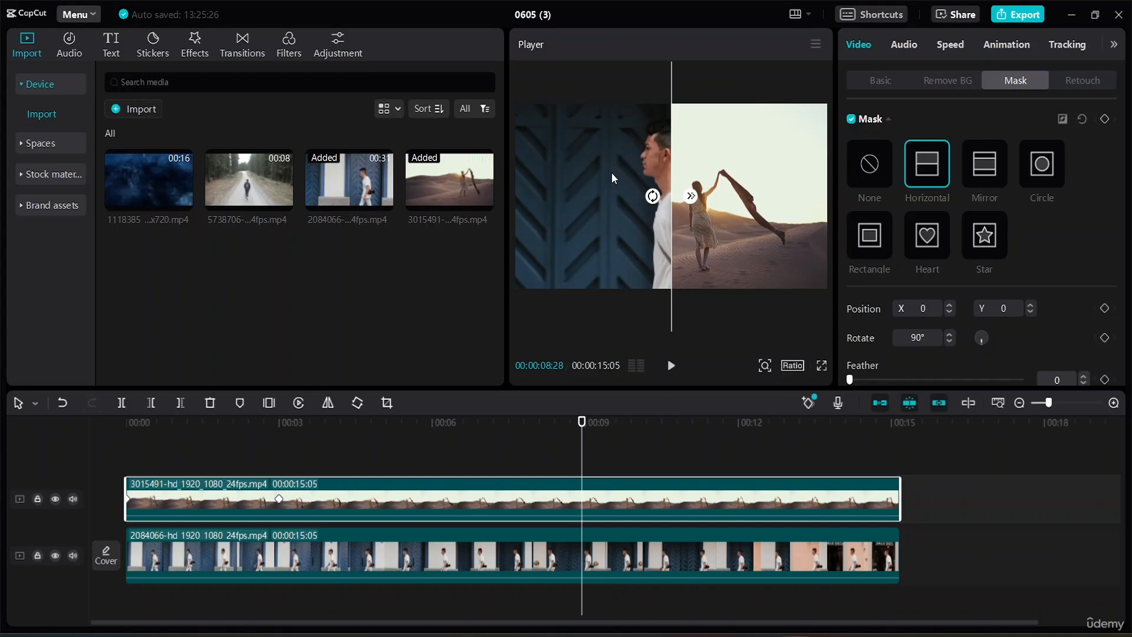
- Set the lower street clip's X position to -160 and play the split-screen composite from the beginning
left_click(669, 557)
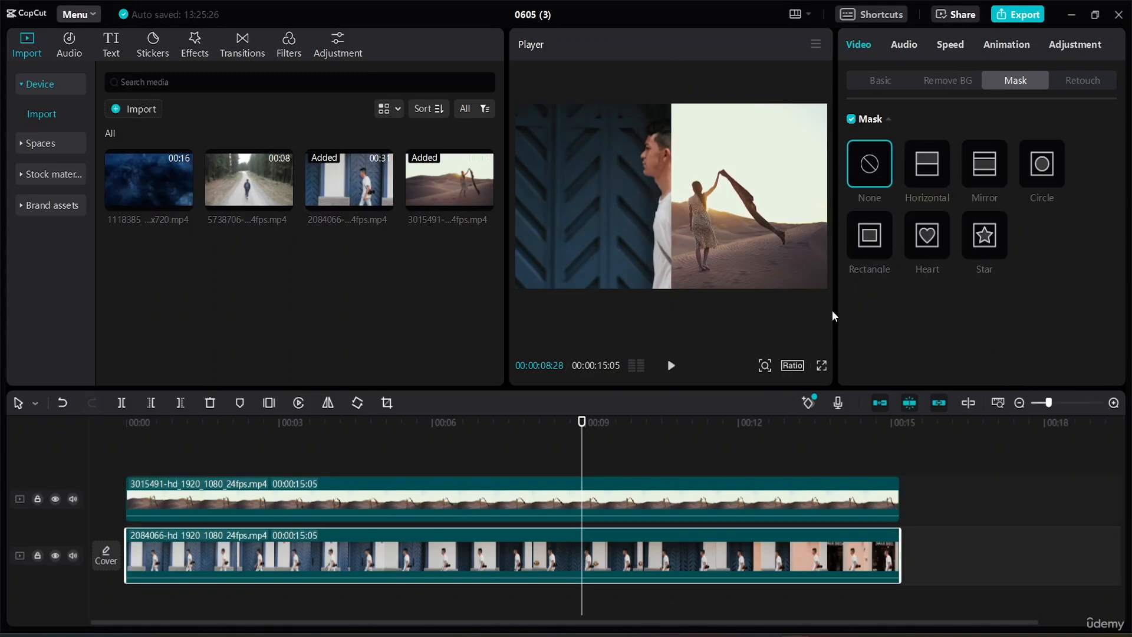
left_click(898, 79)
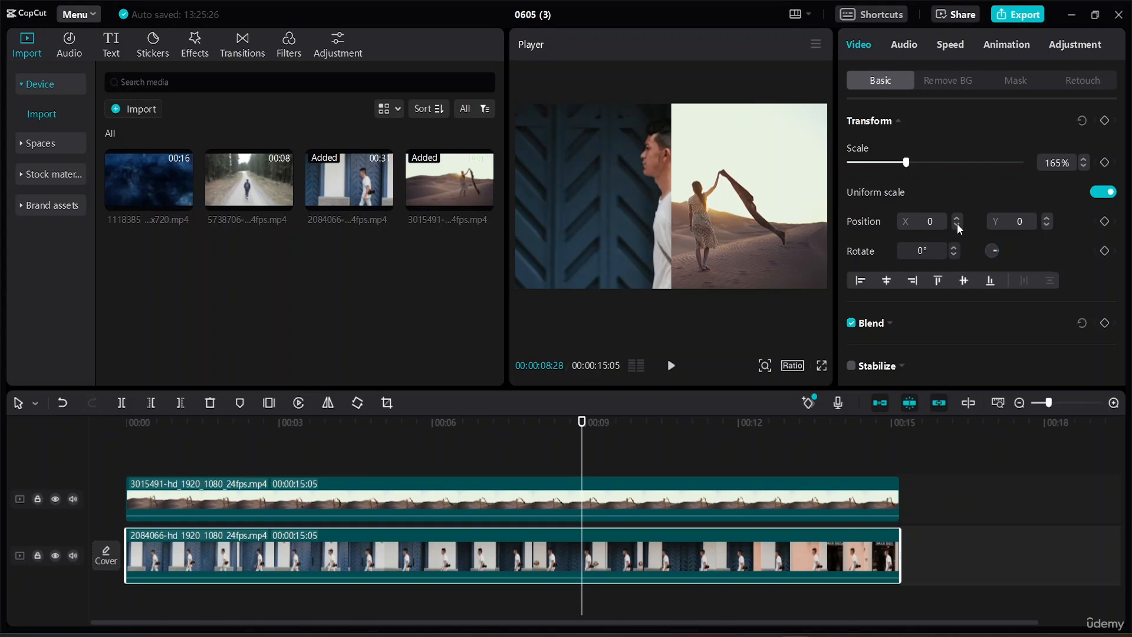
left_click_drag(957, 224, 954, 223)
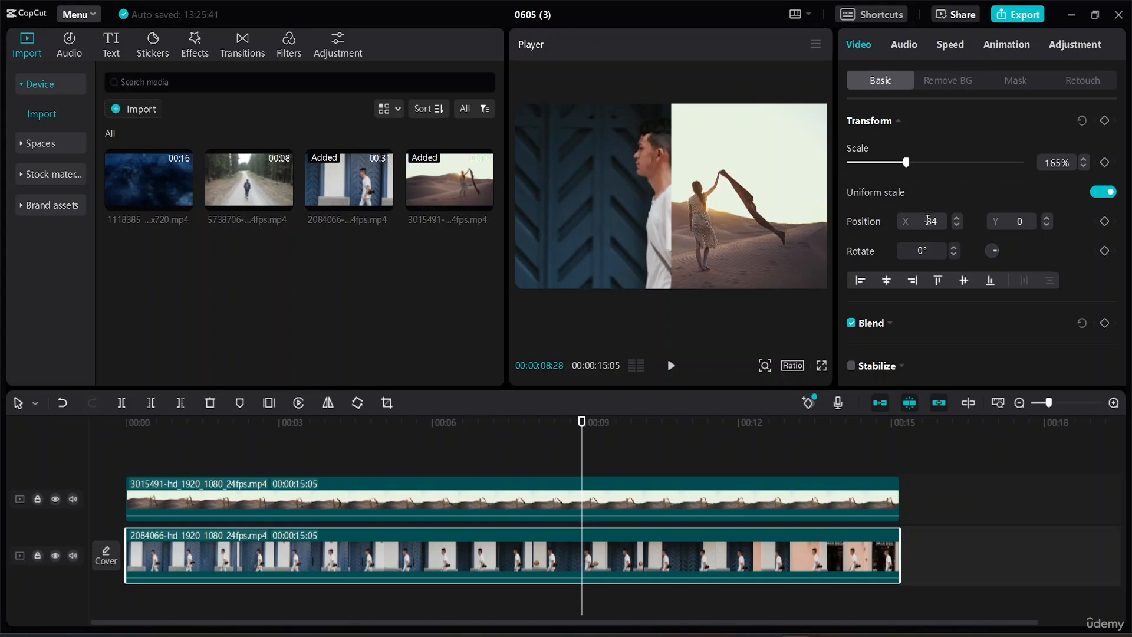
left_click(942, 223)
key("BackSpace")
key("BackSpace")
type("160")
key("Return")
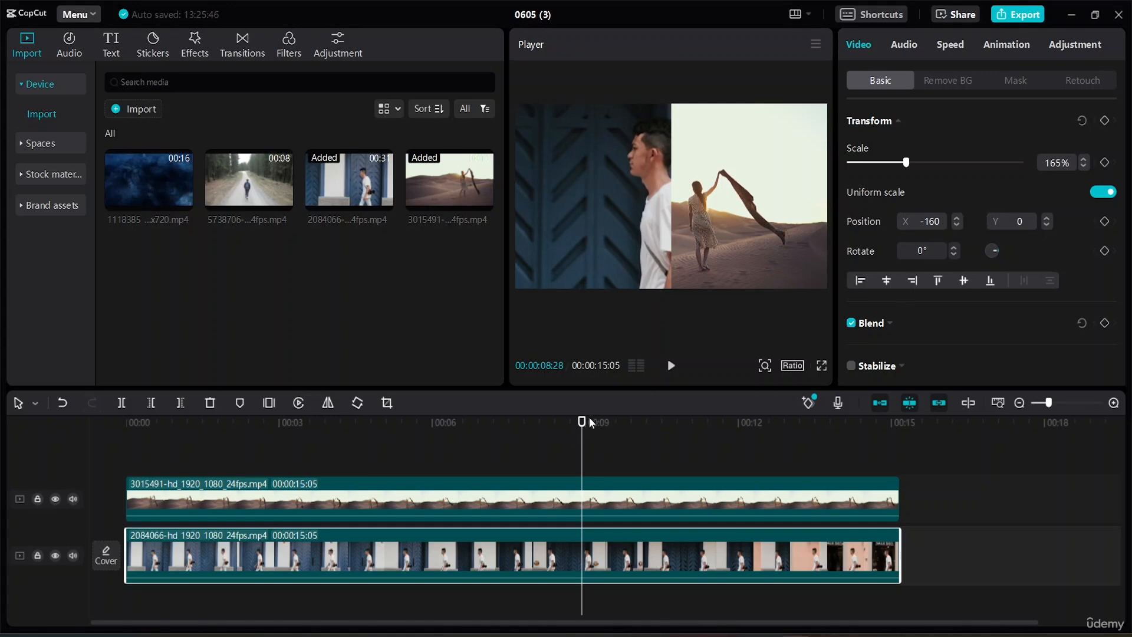
left_click_drag(589, 418, 7, 424)
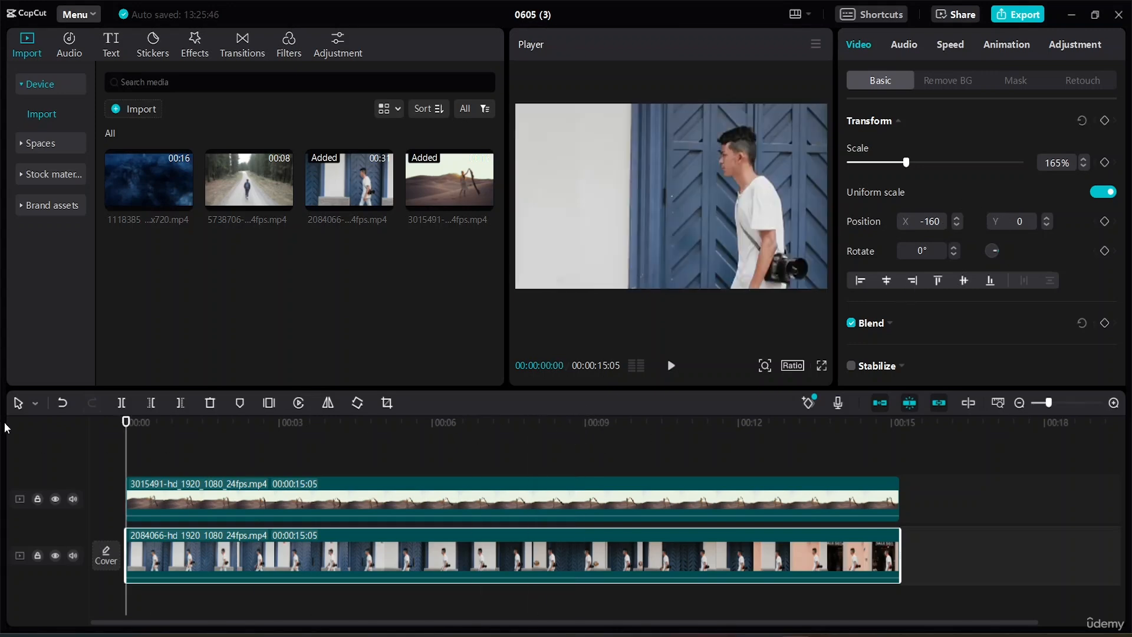
key("space")
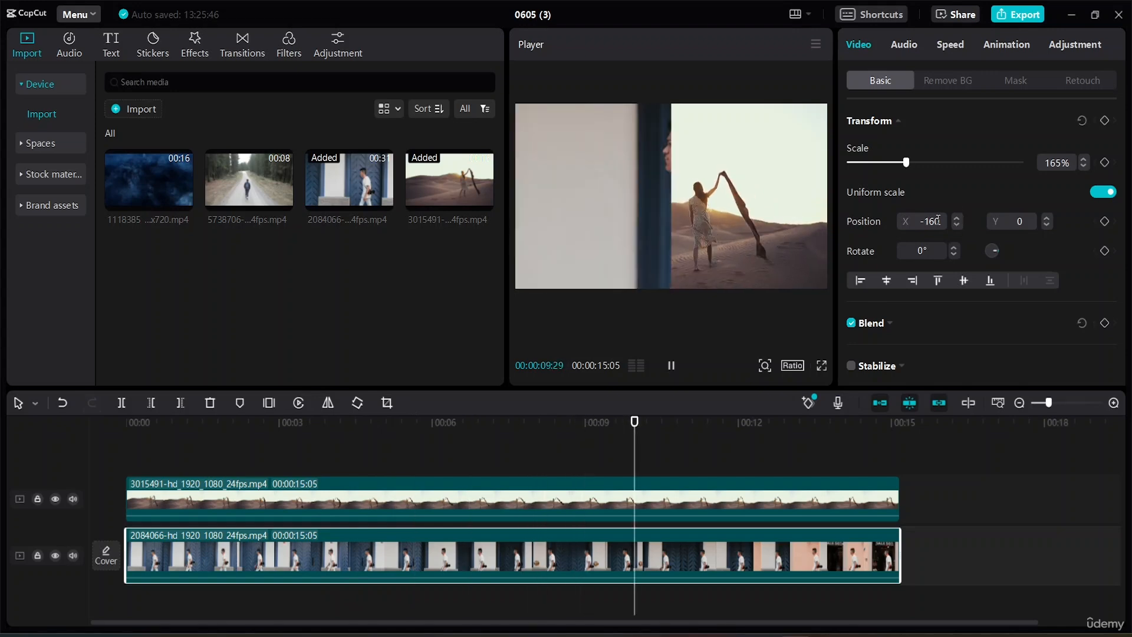
- Set the lower street clip's X position to -240 and play the composite from the beginning of the timeline
left_click(939, 220)
key("BackSpace")
key("BackSpace")
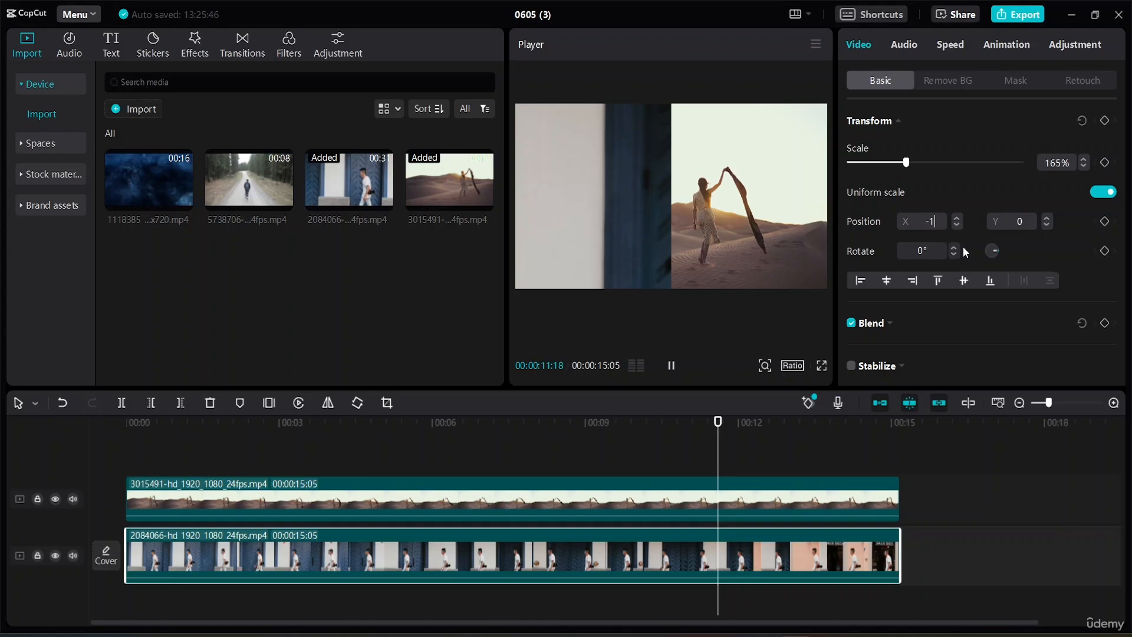
key("BackSpace")
type("240")
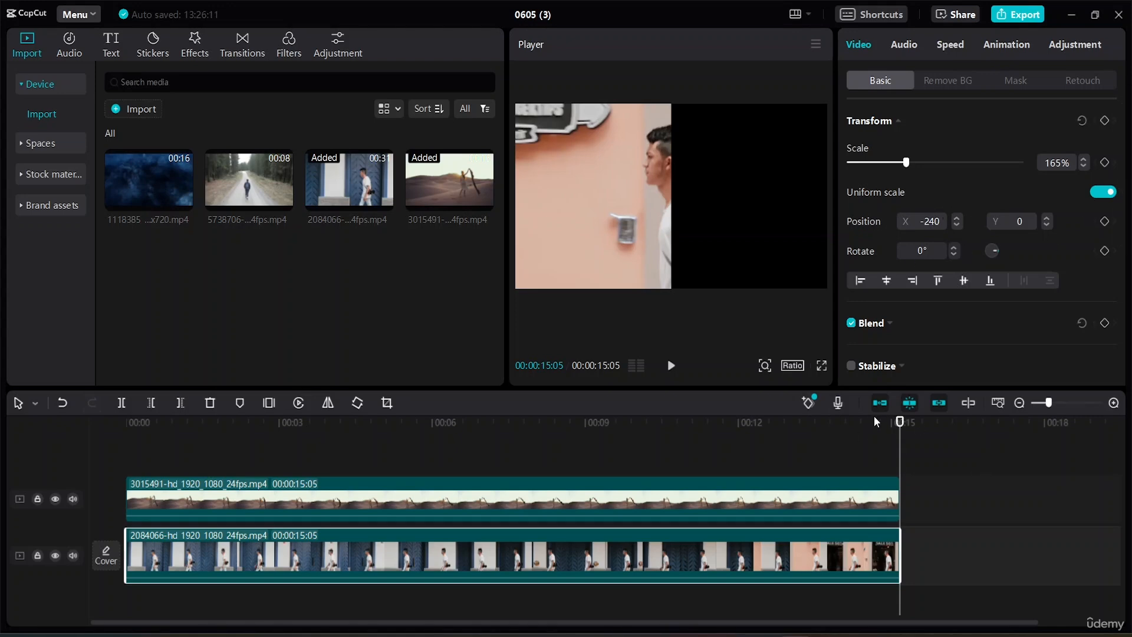
left_click_drag(897, 423, 2, 394)
key("space")
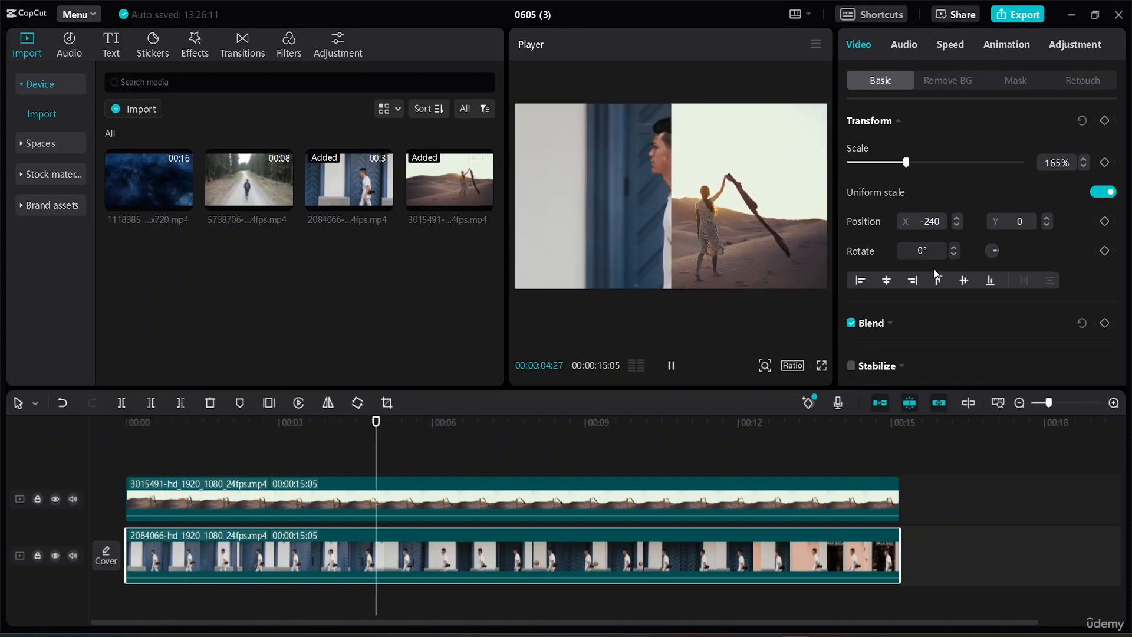
- Pause at 00:00:07:08 and shift the street clip's X position further to -405
left_click(956, 221)
left_click(956, 218)
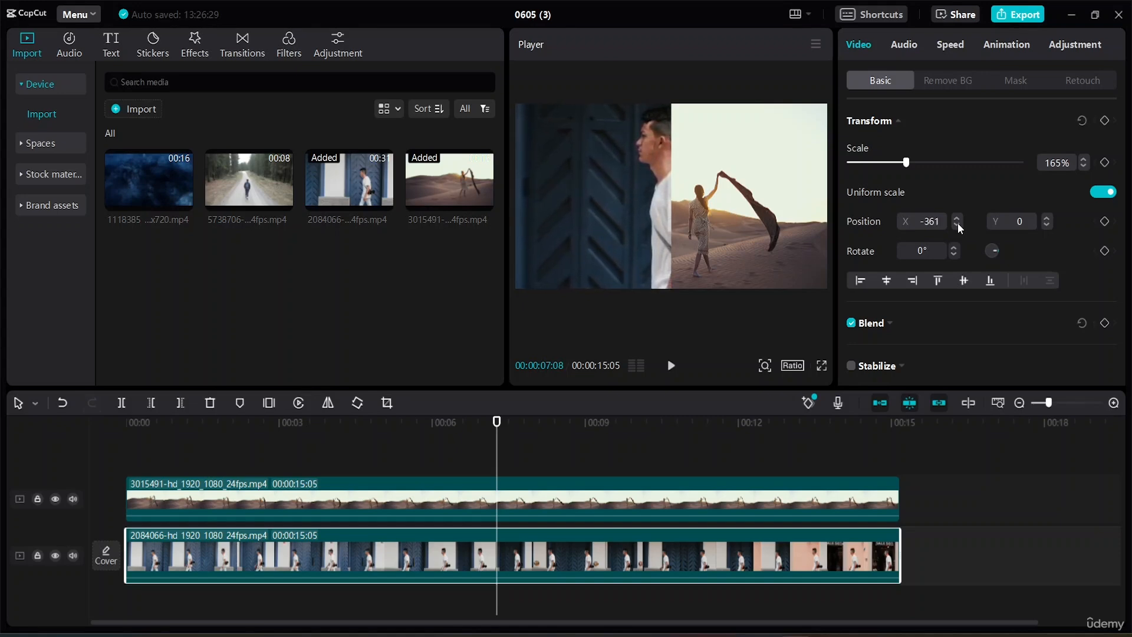
left_click(957, 225)
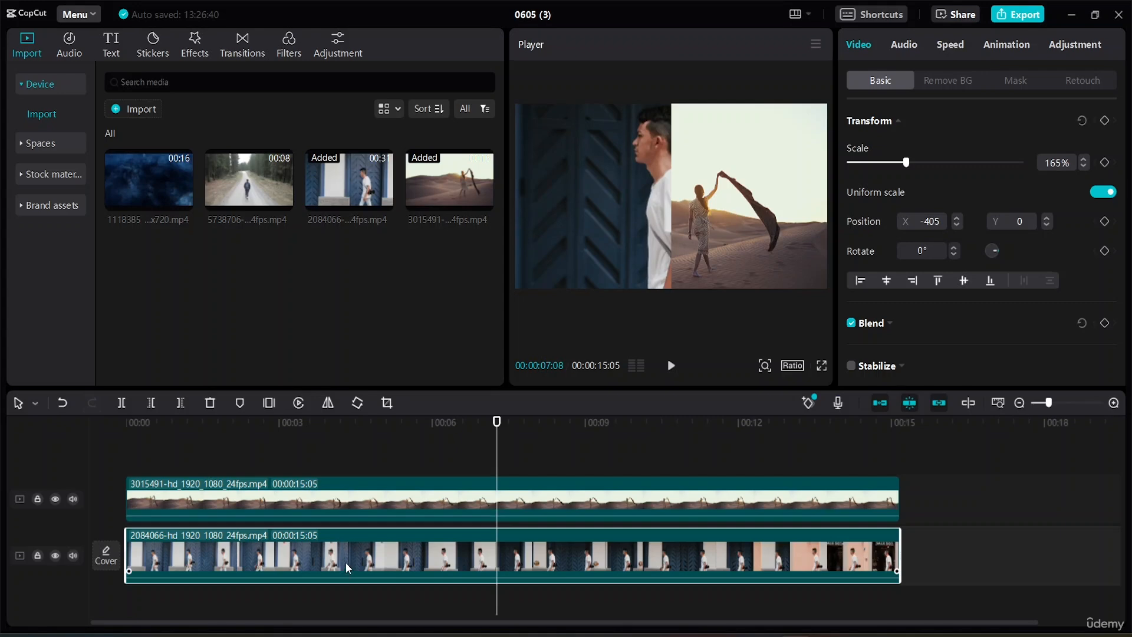
- Shift the desert clip to about X 250, Y -512 and the street clip to about X -1013, Y -72 in the preview
mouse_move(593, 181)
left_mouse_down()
mouse_move(576, 175)
mouse_move(632, 171)
mouse_move(611, 170)
left_mouse_up()
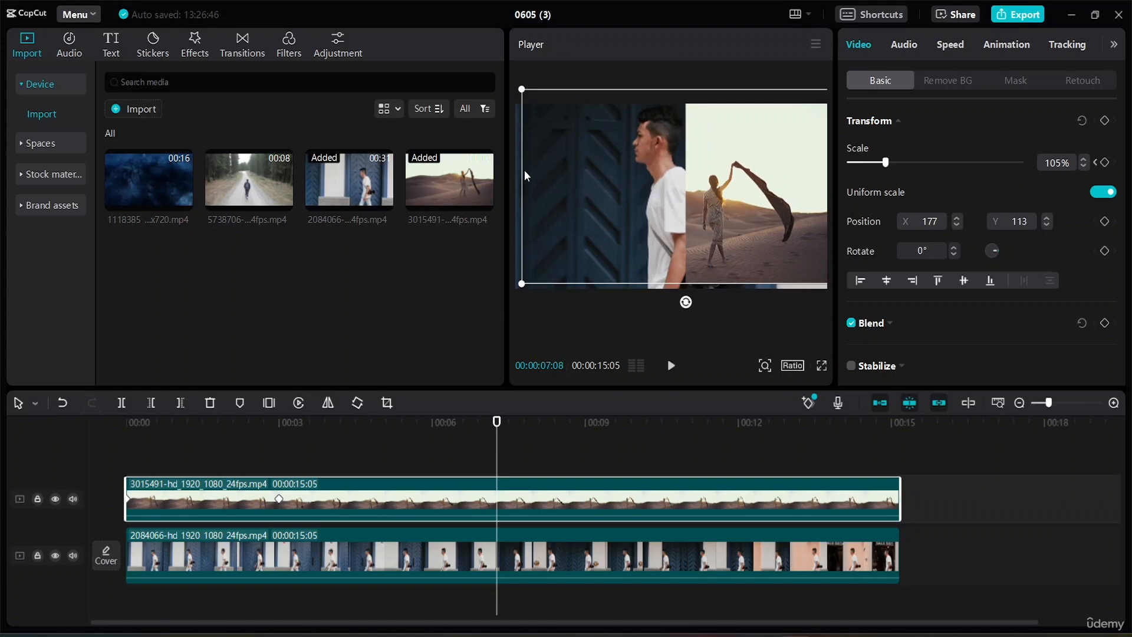
left_click_drag(514, 164, 571, 181)
left_click(600, 123)
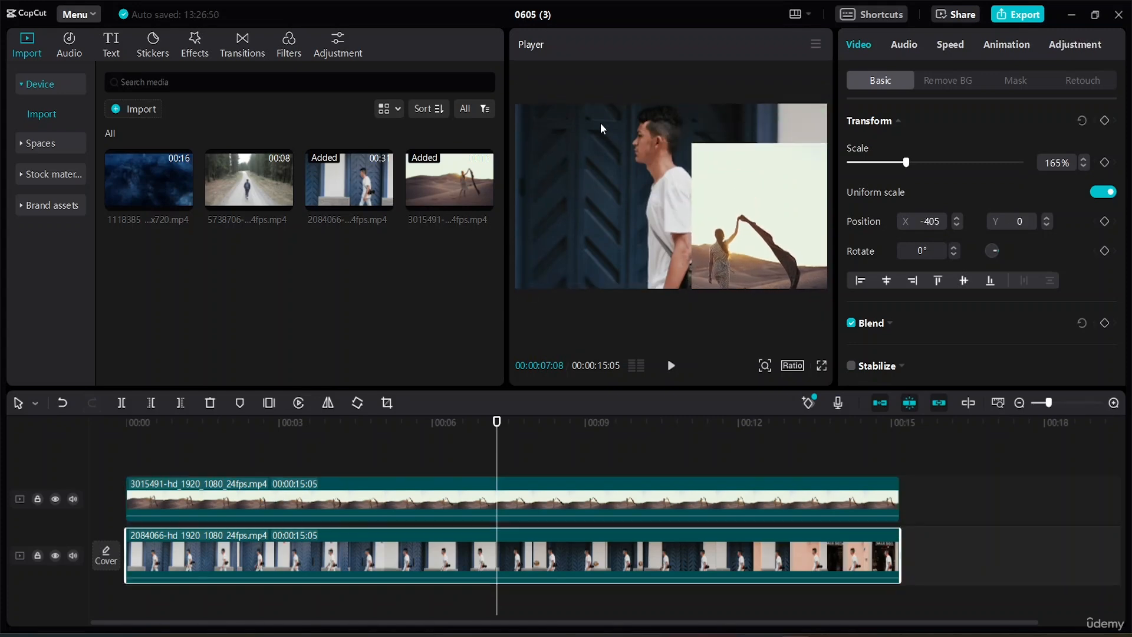
left_click_drag(600, 123, 543, 128)
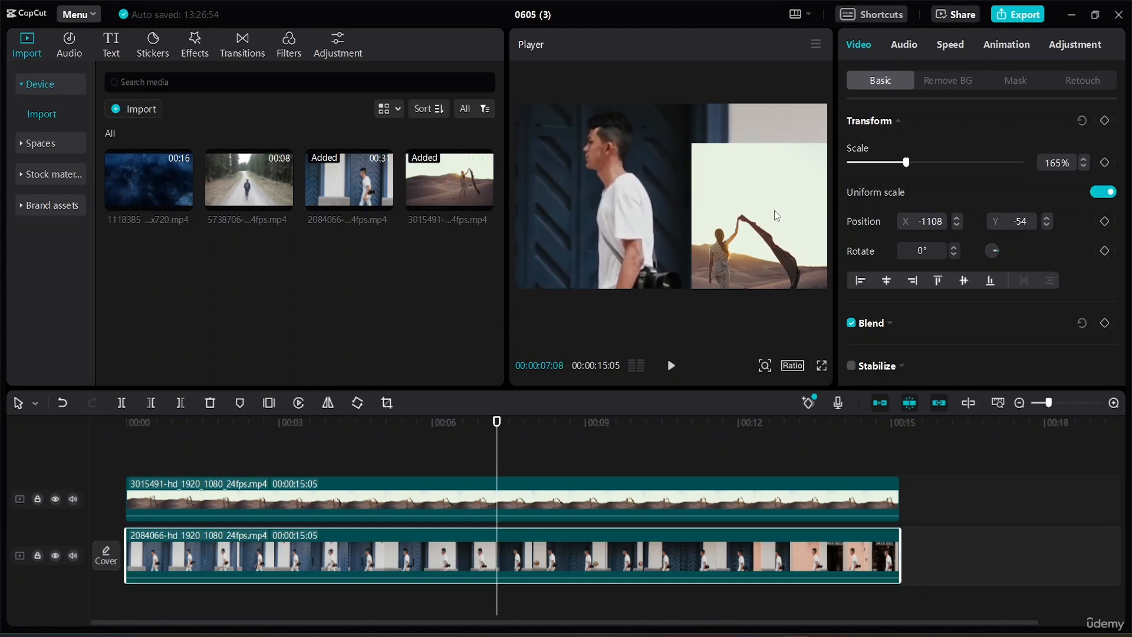
- Reposition the desert clip in the preview to about X 103, Y 56 so it fills the other half of the split
left_click(587, 498)
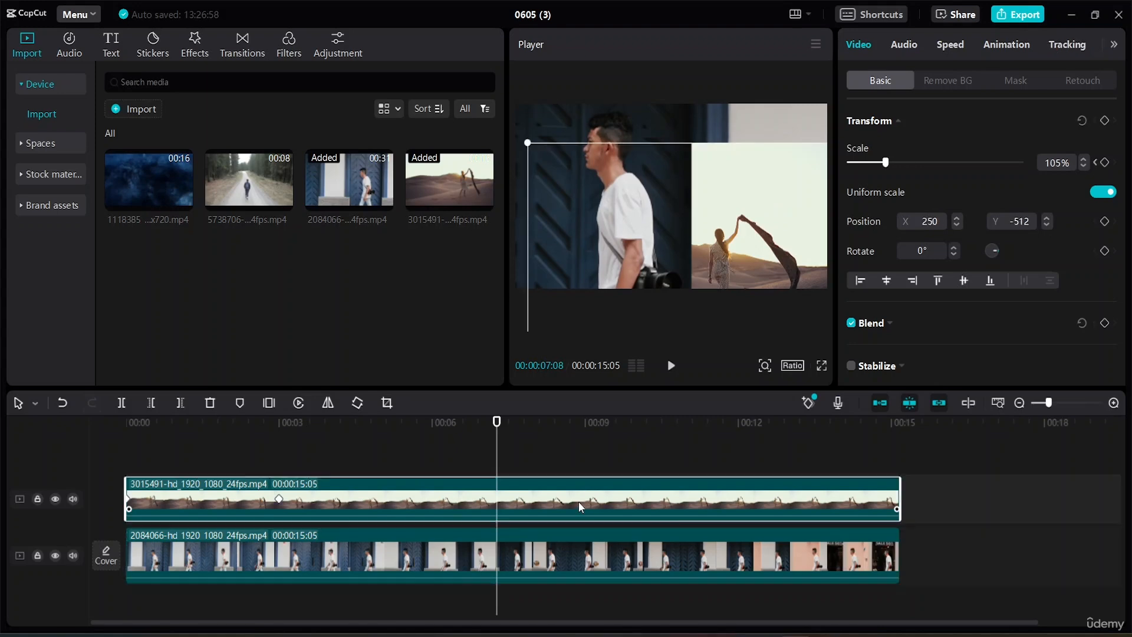
left_click_drag(746, 170, 743, 160)
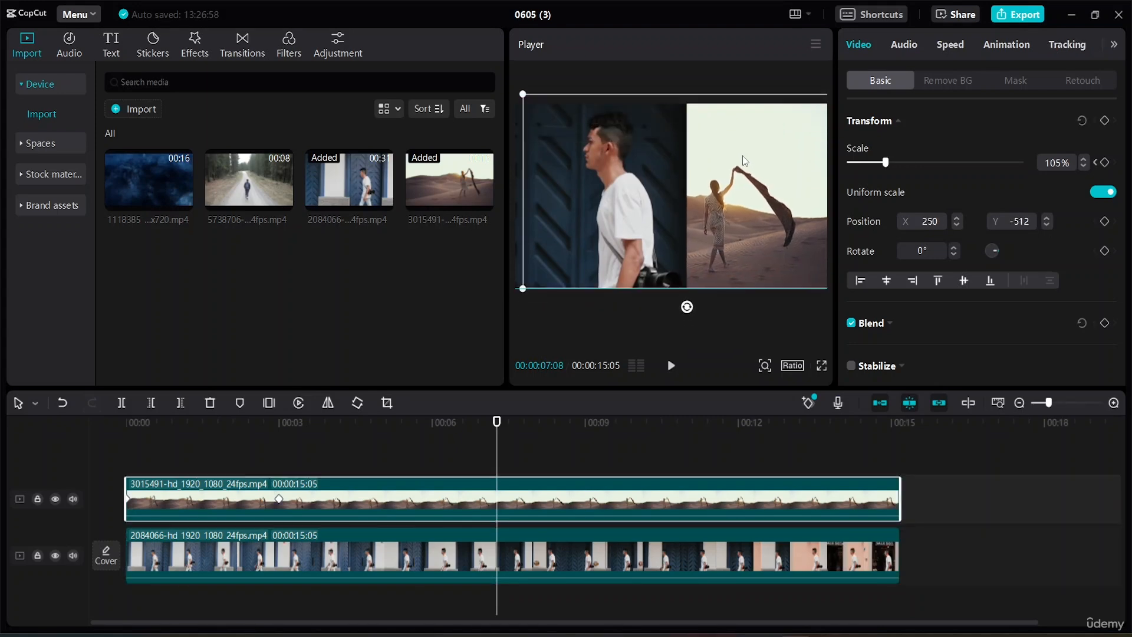
left_click_drag(744, 160, 734, 161)
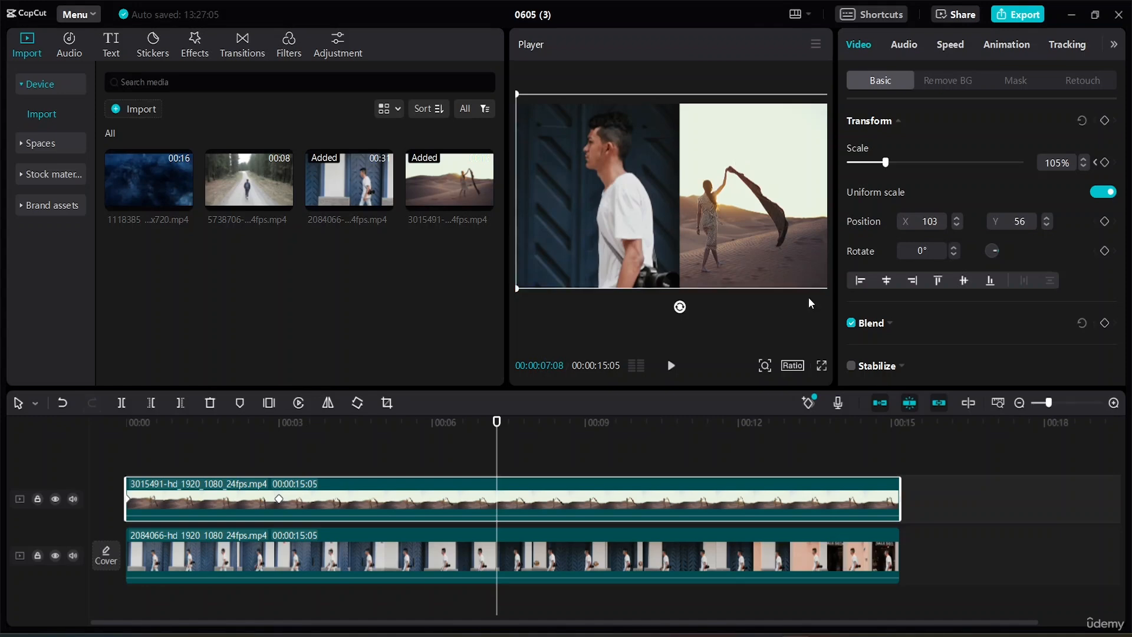
- Play the repositioned split screen from the beginning and pause at 00:00:08:05
left_click_drag(496, 422, 1, 401)
key("space")
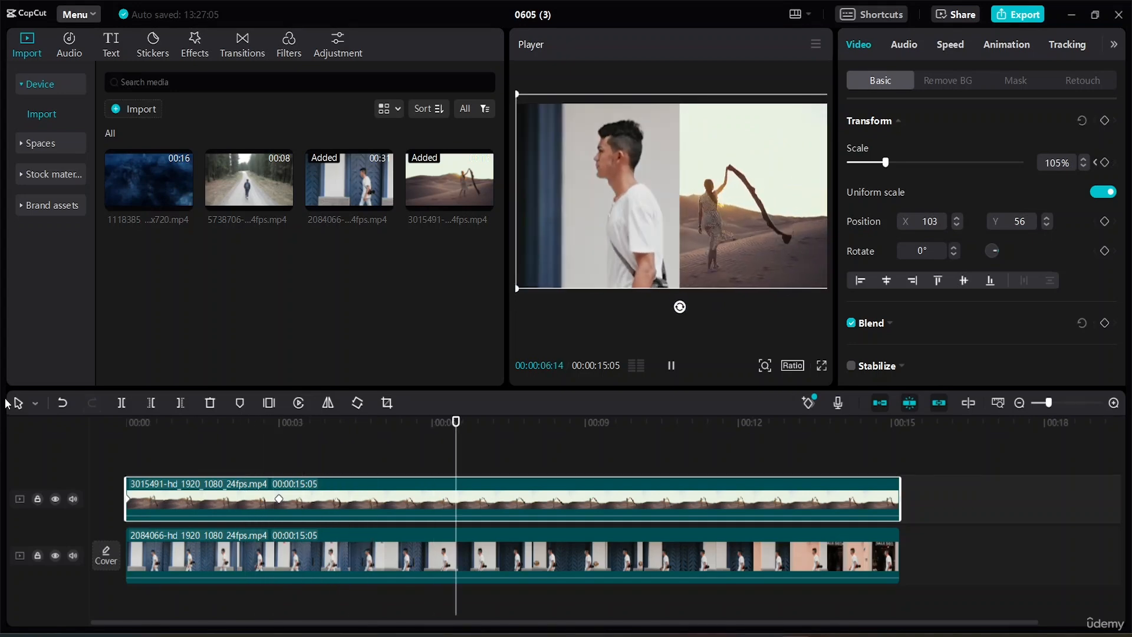
key("space")
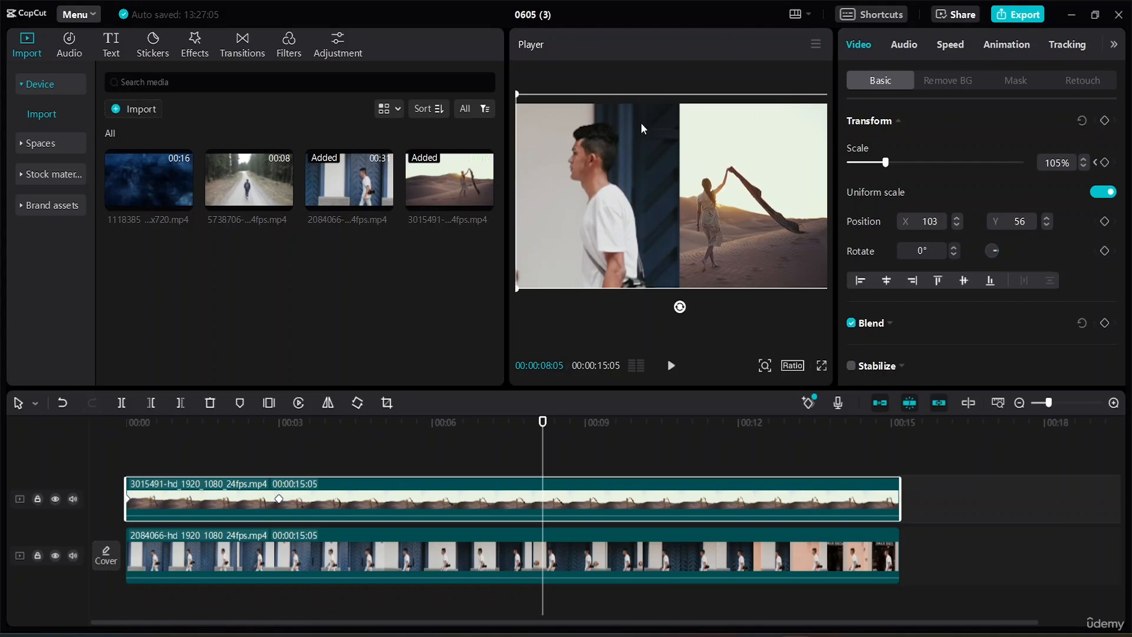
- Set the Feather of the desert clip's Horizontal mask to 50
left_click(732, 247)
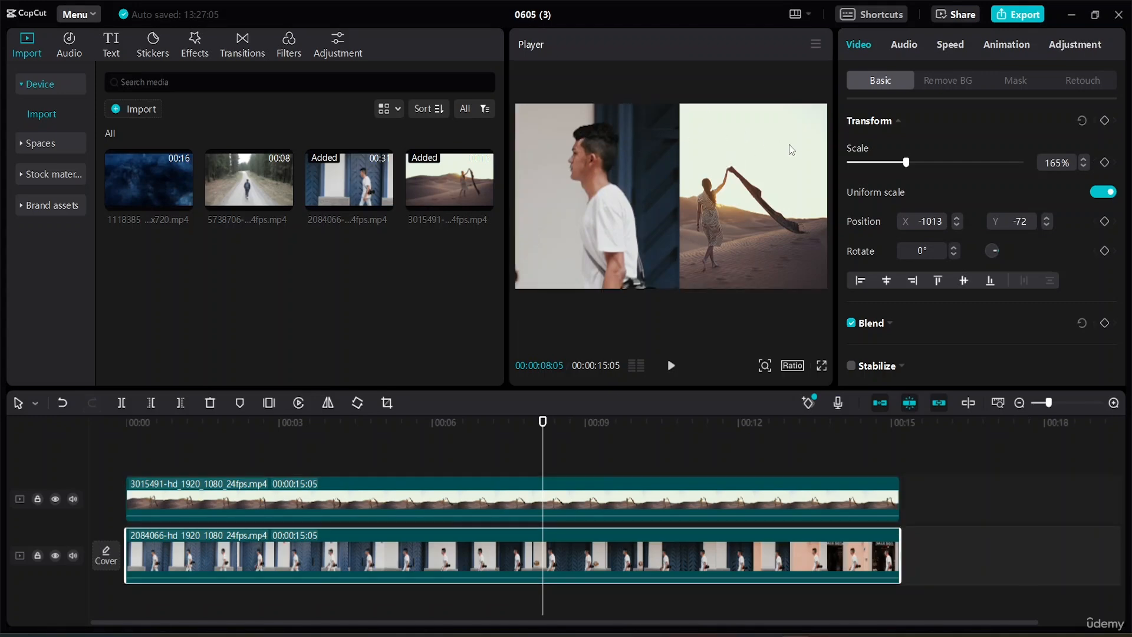
left_click(719, 222)
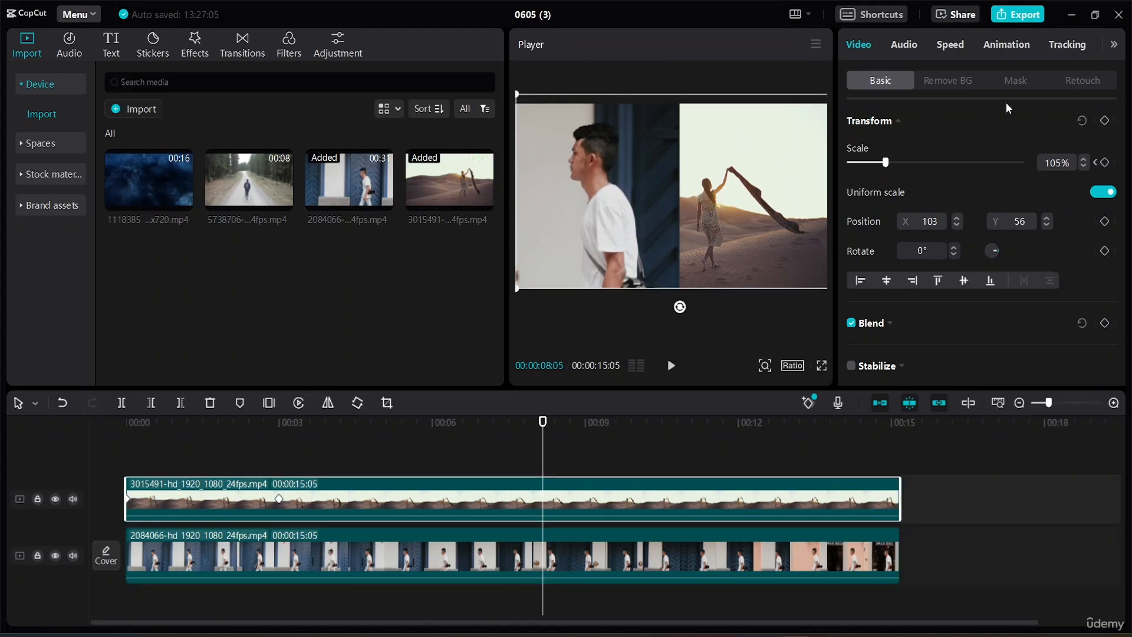
left_click(1013, 81)
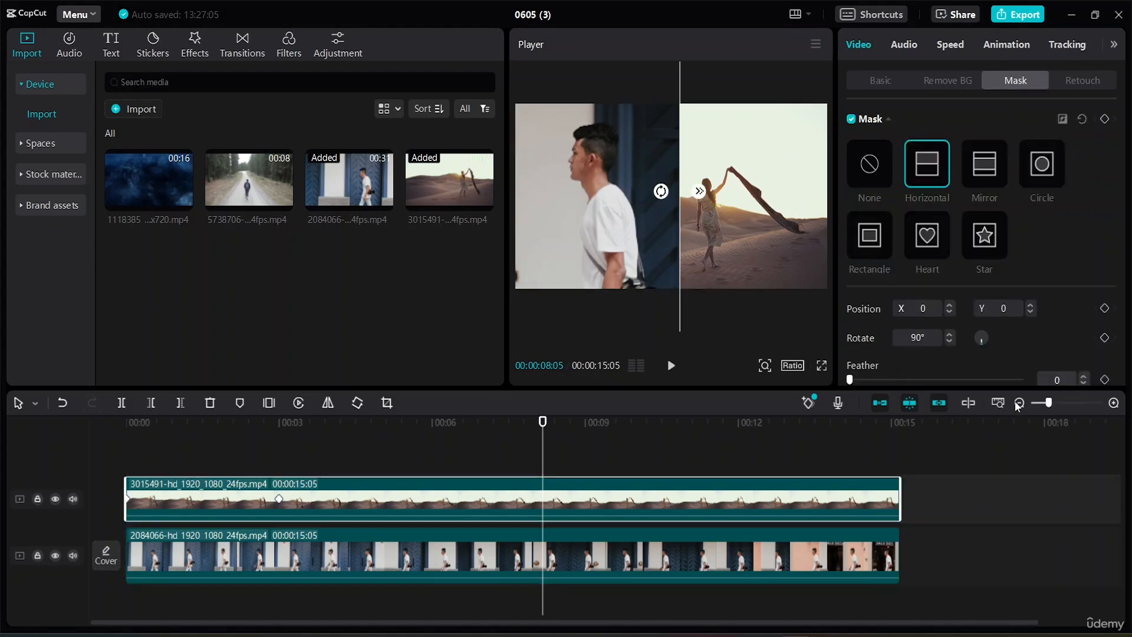
scroll(1056, 319, "down", 1)
left_click_drag(850, 365, 935, 365)
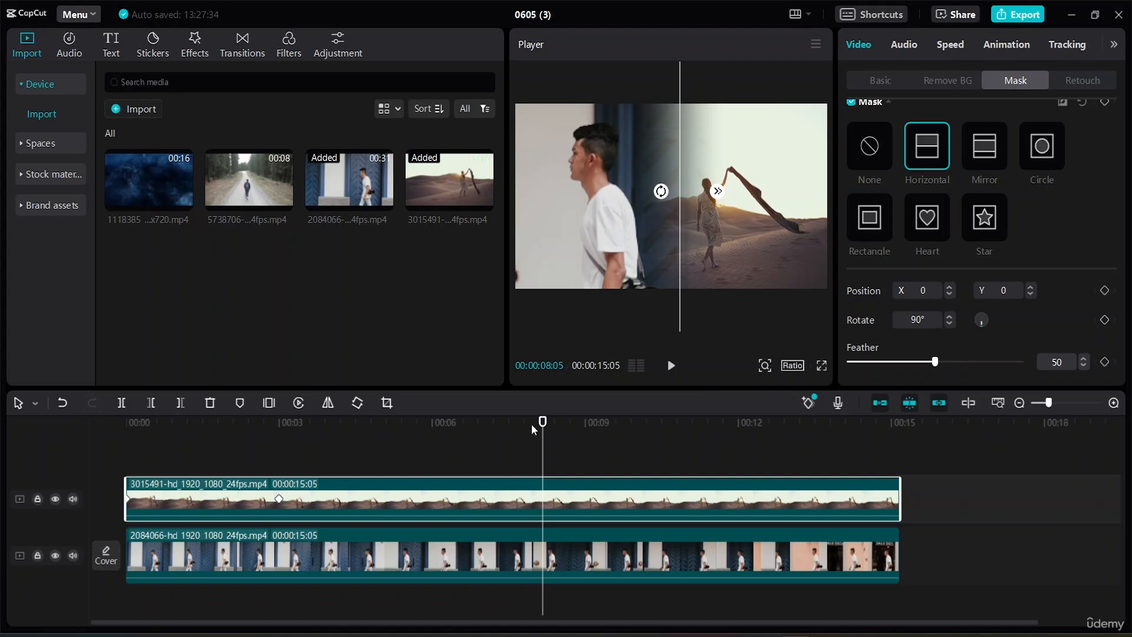
- Play the feathered split screen from the beginning, pausing at 00:00:11:04, and open the music library
left_click_drag(542, 424, 18, 405)
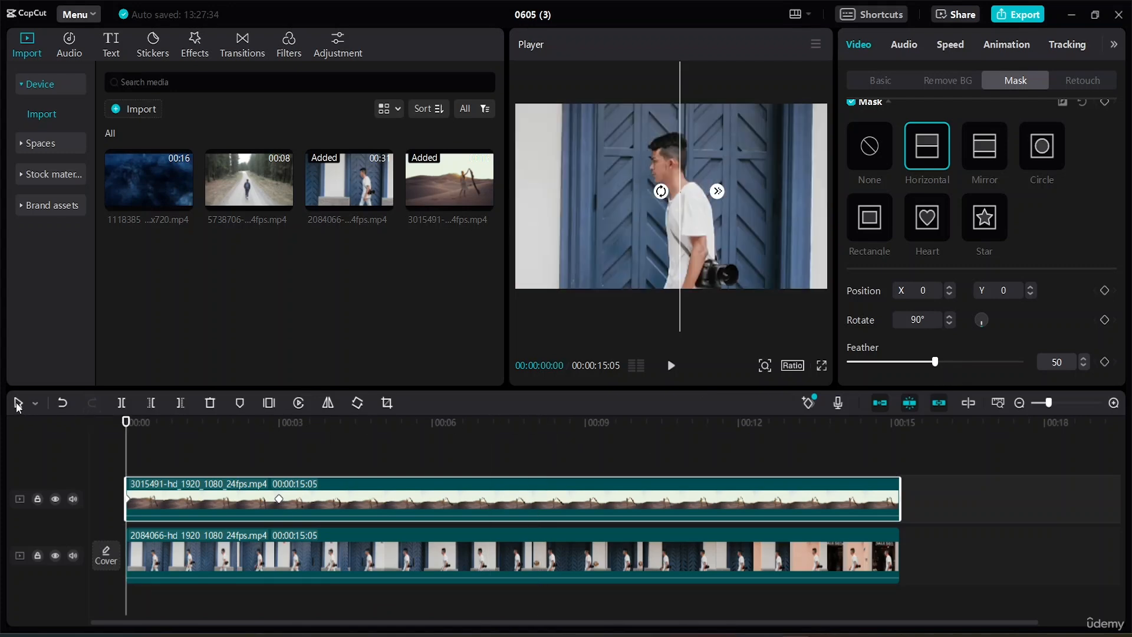
key("space")
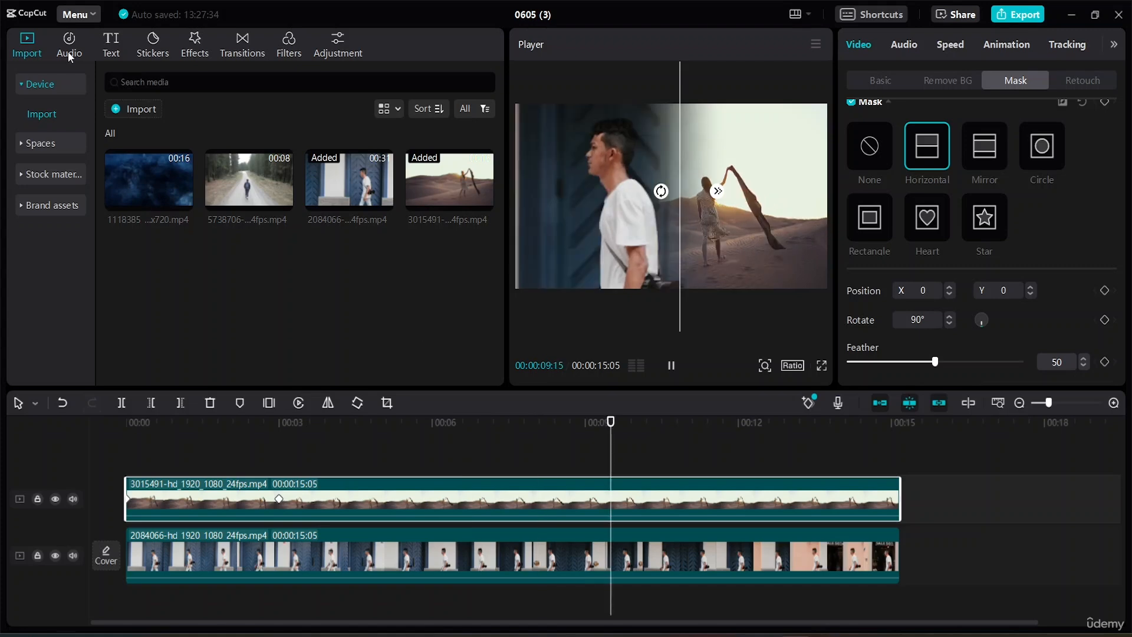
left_click(82, 59)
key("space")
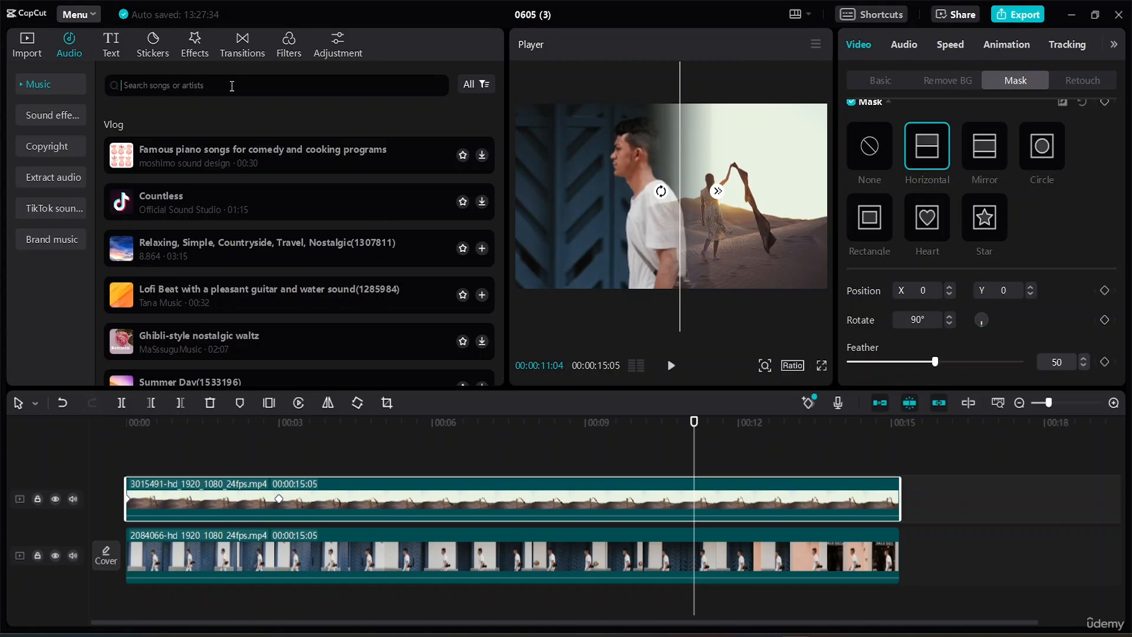
- Search the music library for "Love" and preview the tracks "You Are My Light (Sped up)" and "Love"
type("Love")
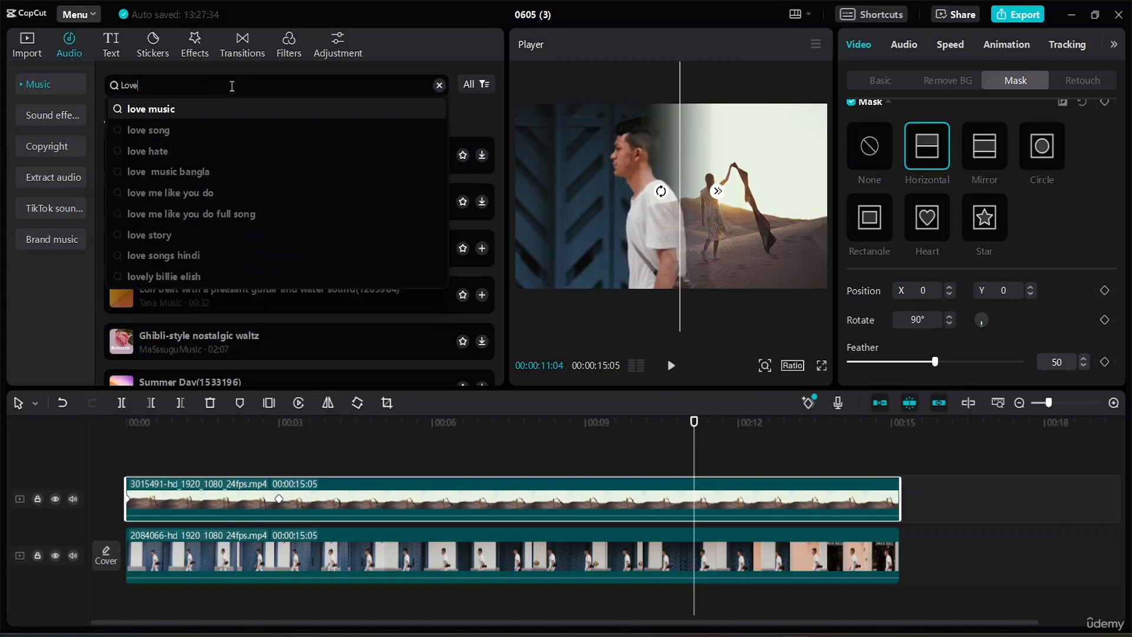
key("Return")
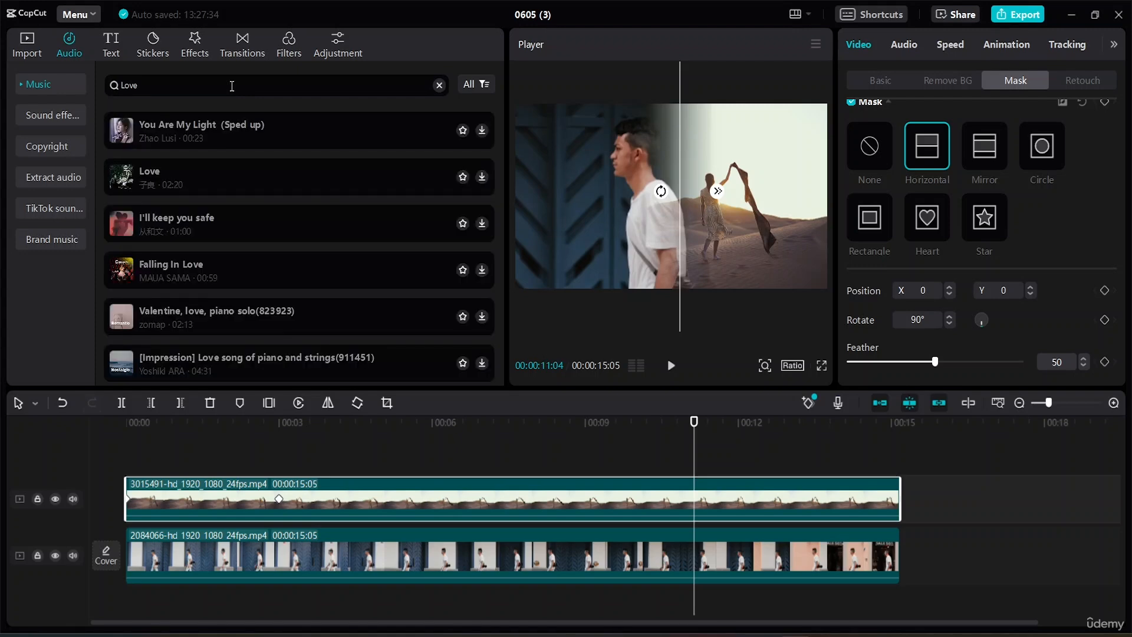
left_click(129, 131)
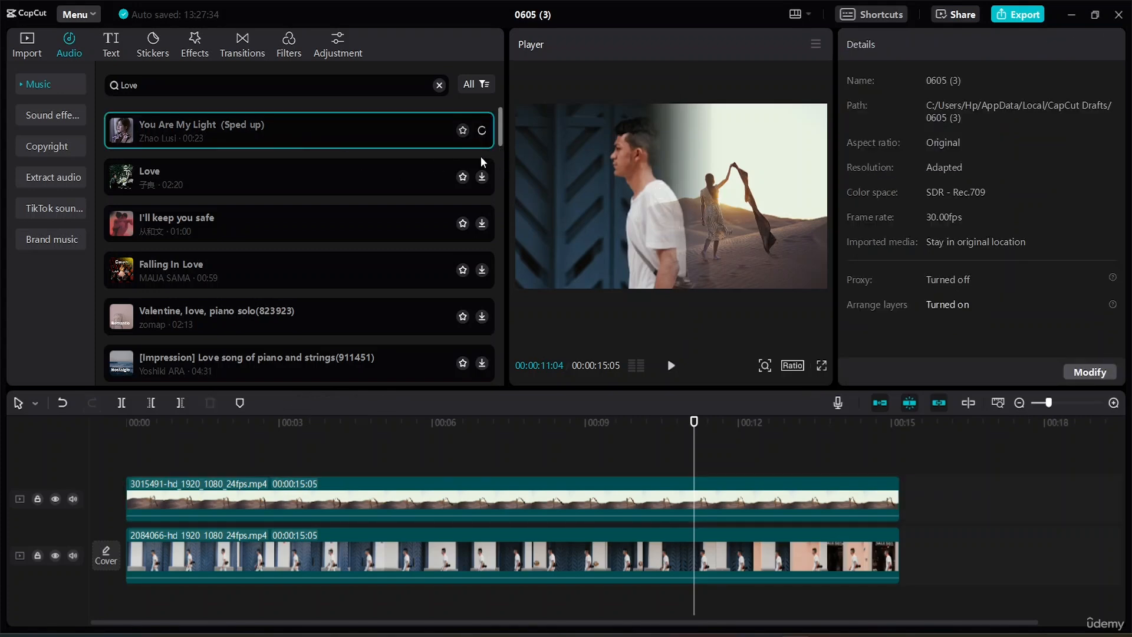
left_click(204, 177)
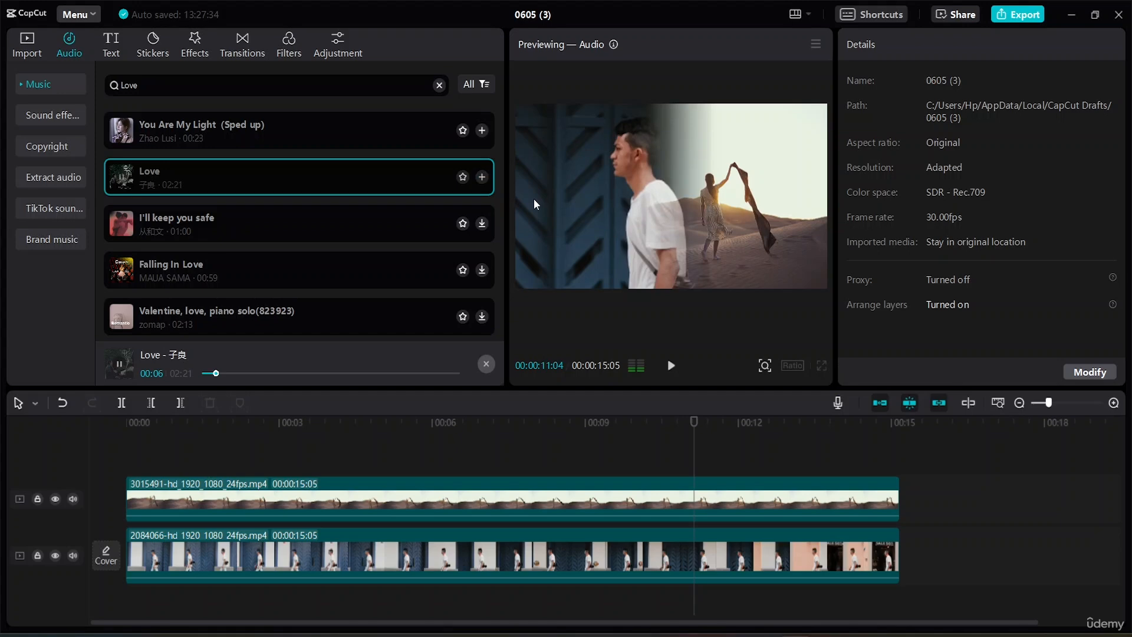
- Add the "Love" track, trim about 1.2 s off its quiet opening and align it with the start of the timeline
left_click(482, 177)
left_click_drag(813, 593, 268, 540)
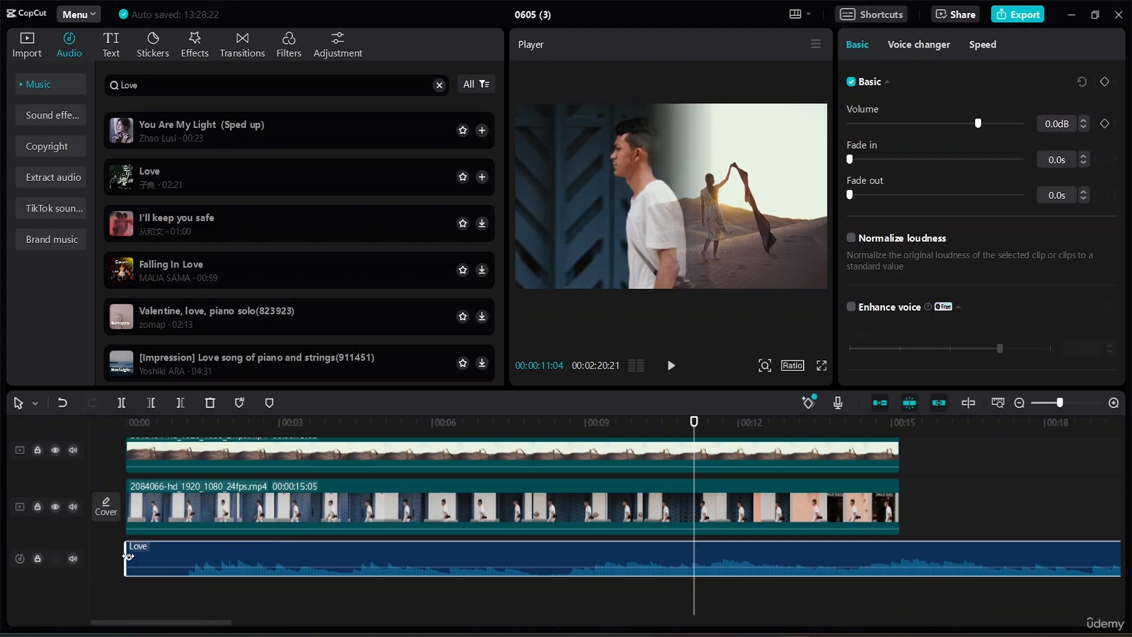
left_click_drag(126, 555, 186, 556)
left_click_drag(331, 568, 270, 567)
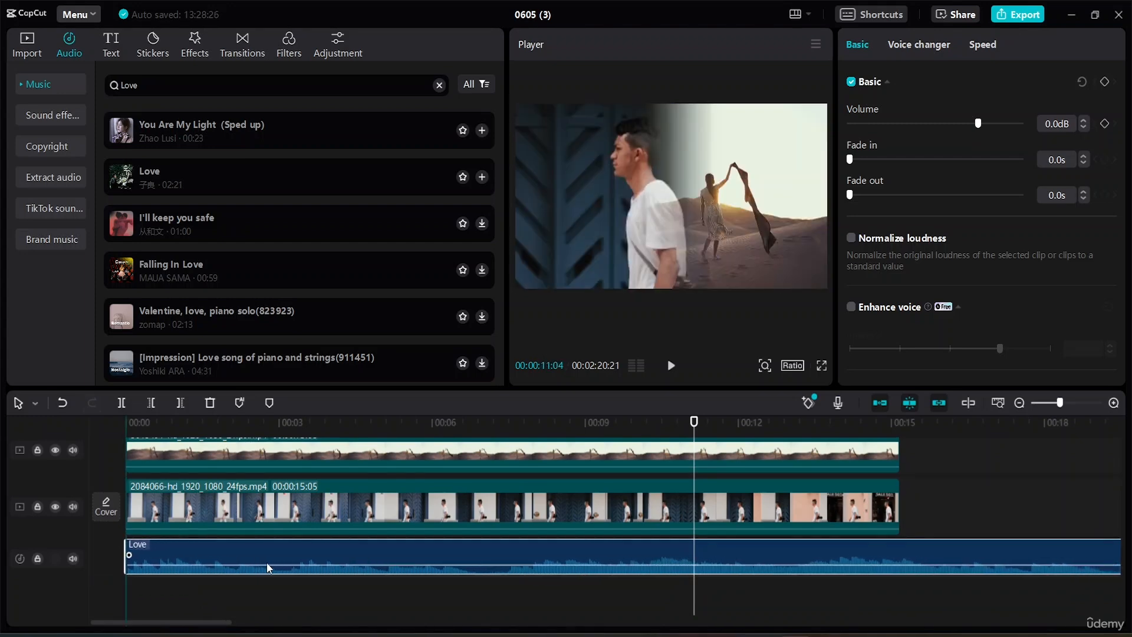
- Trim the end of the "Love" track to match the video clips' end at 00:00:15:05
left_click(997, 403)
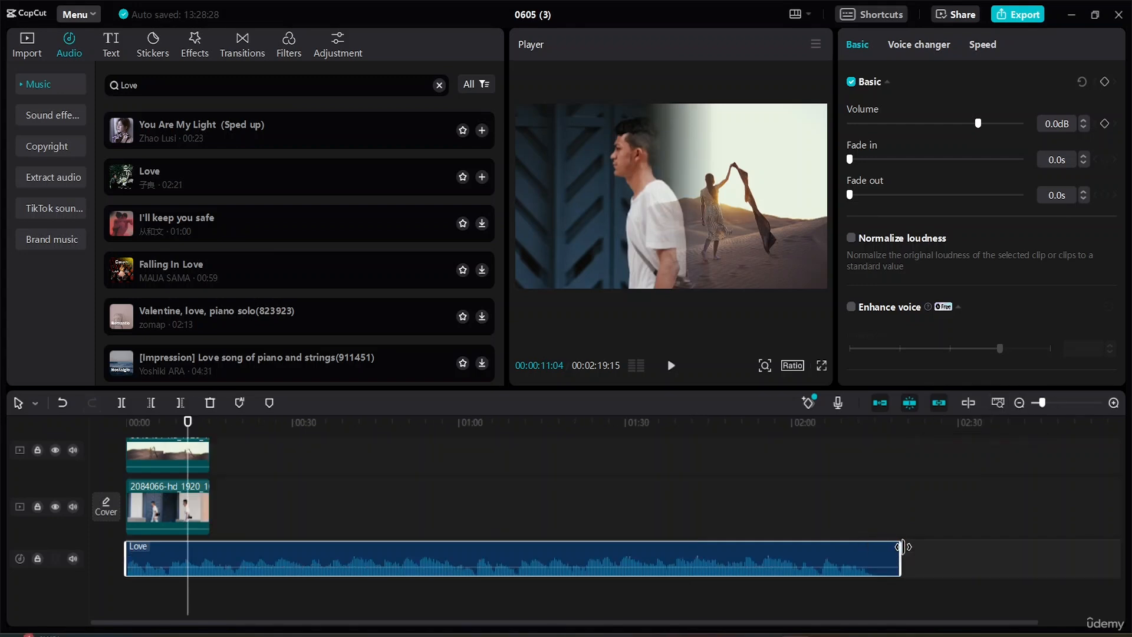
left_click_drag(901, 547, 211, 527)
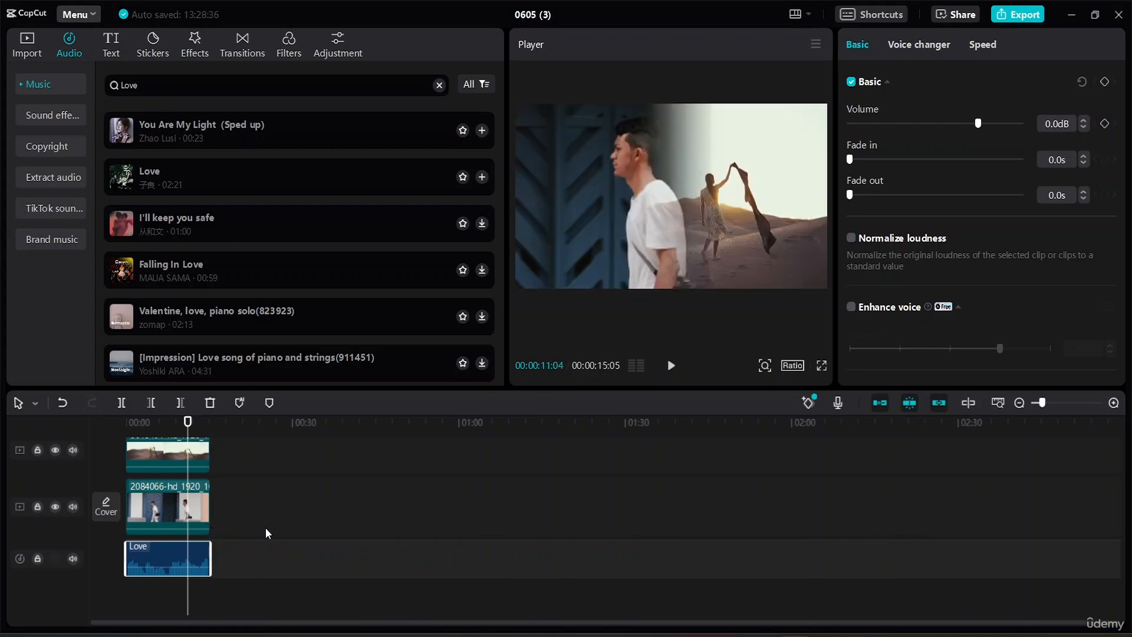
left_click(999, 402)
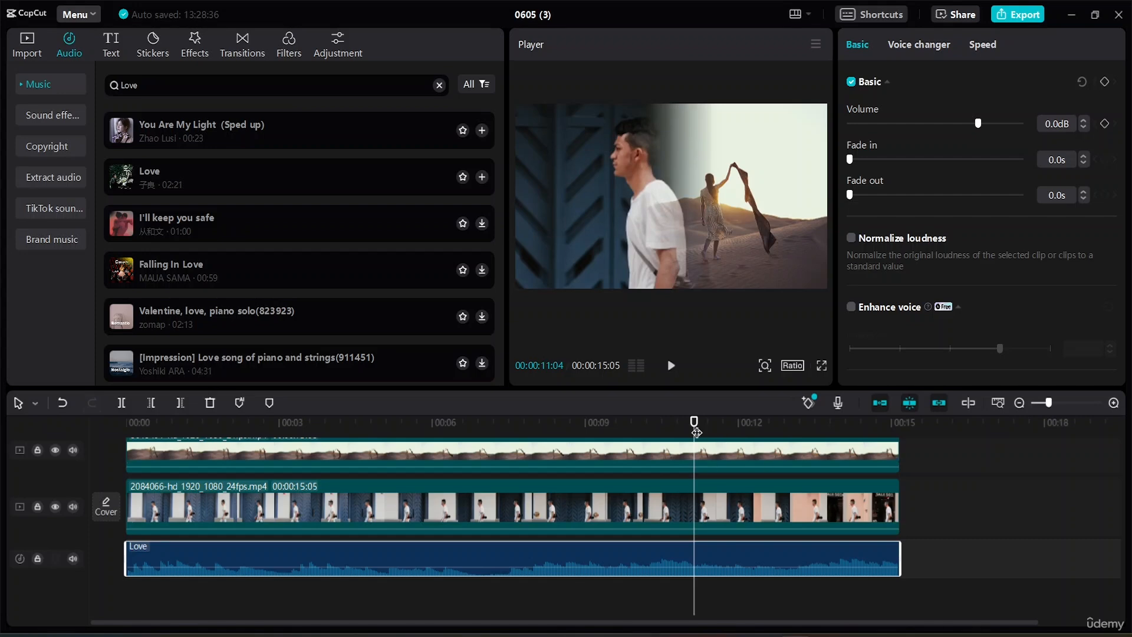
- Play the finished split screen with music from start to end, and return the playhead to the beginning
left_click_drag(694, 423, 2, 388)
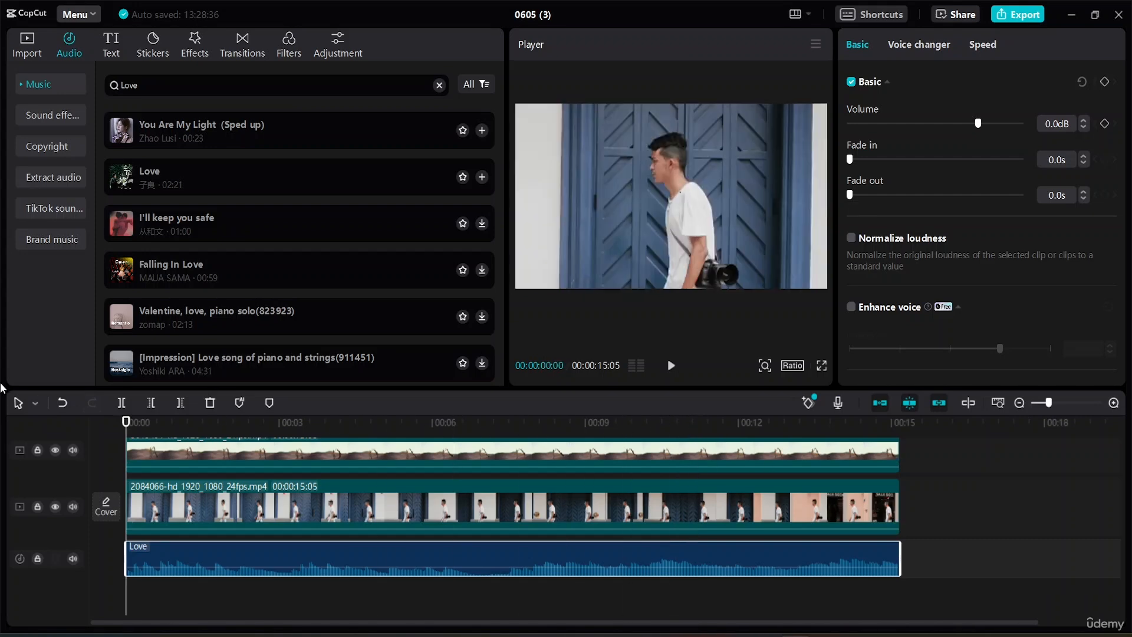
left_click(671, 366)
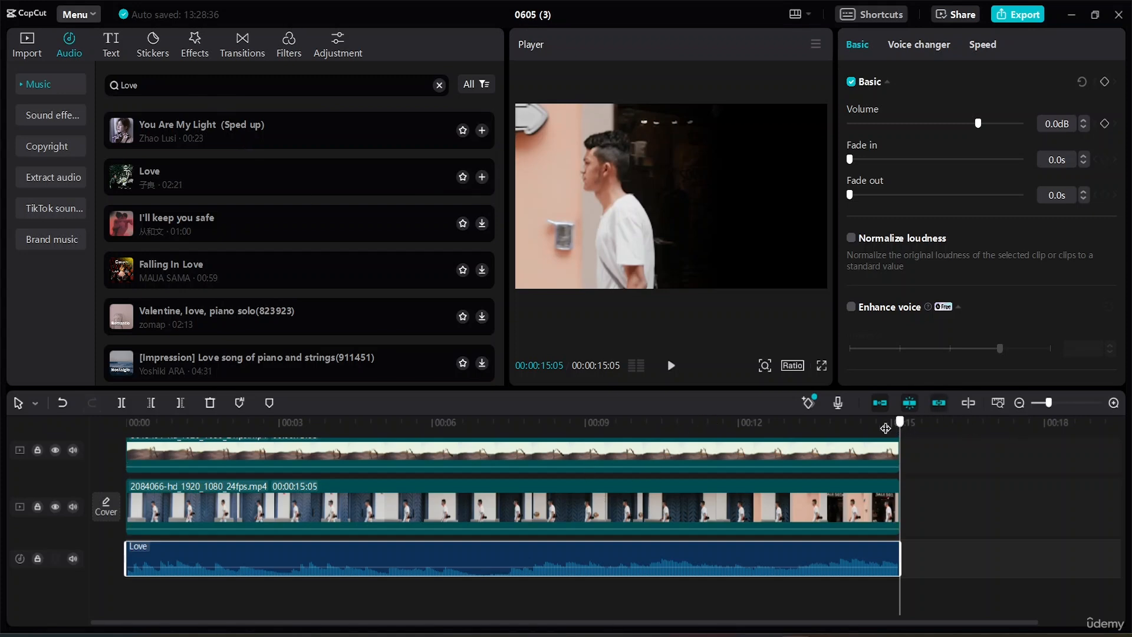
key("Home")
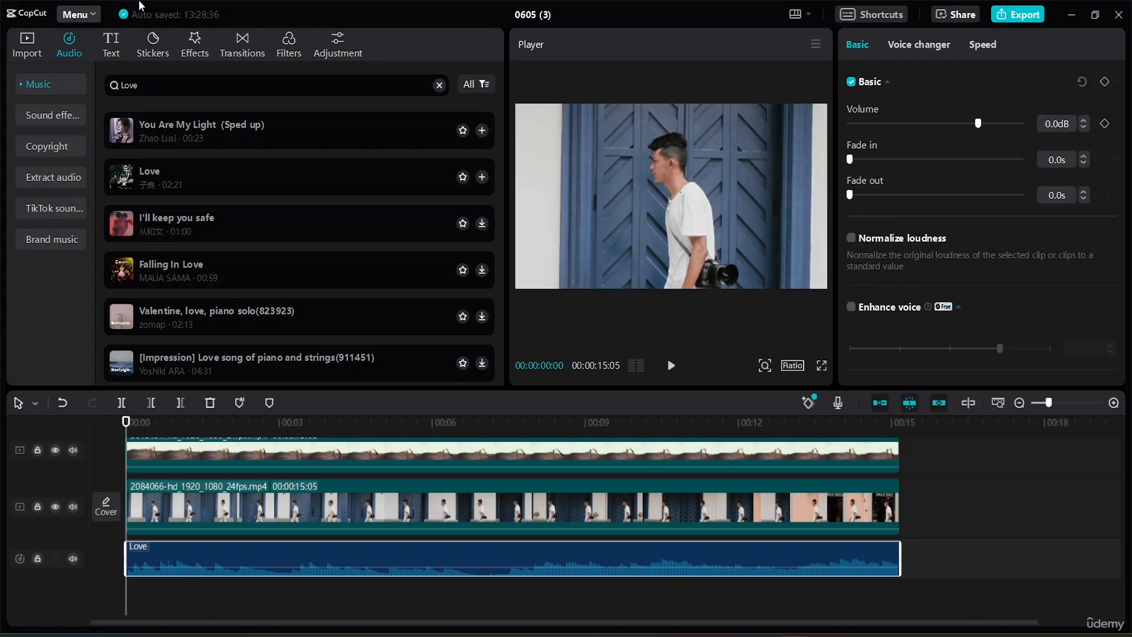
left_click(93, 15)
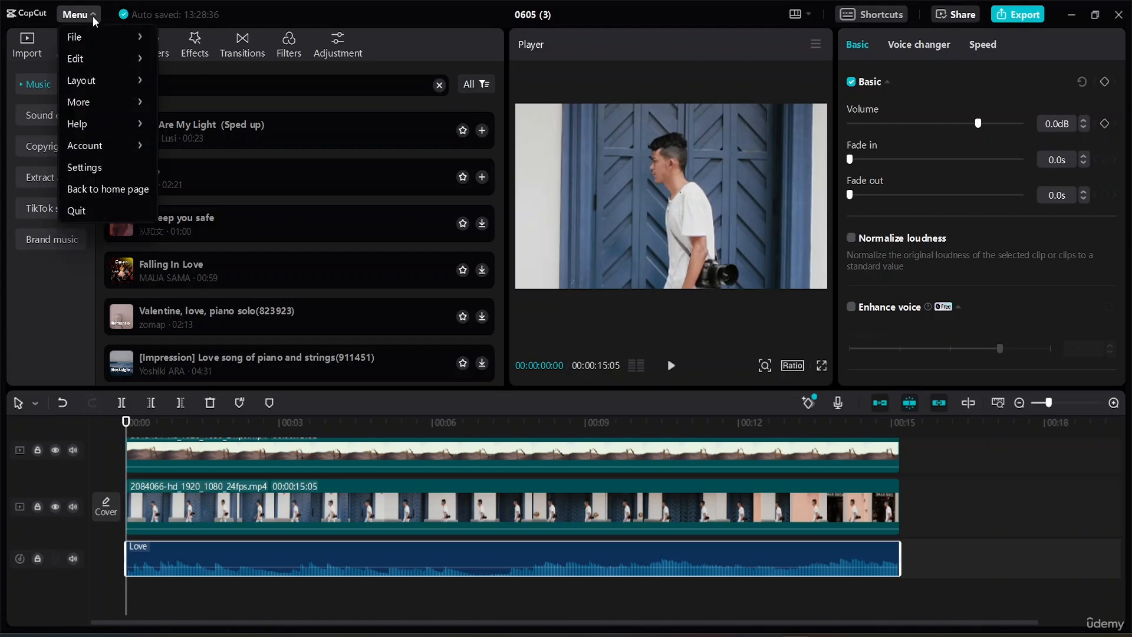
mouse_move(112, 55)
left_click(58, 308)
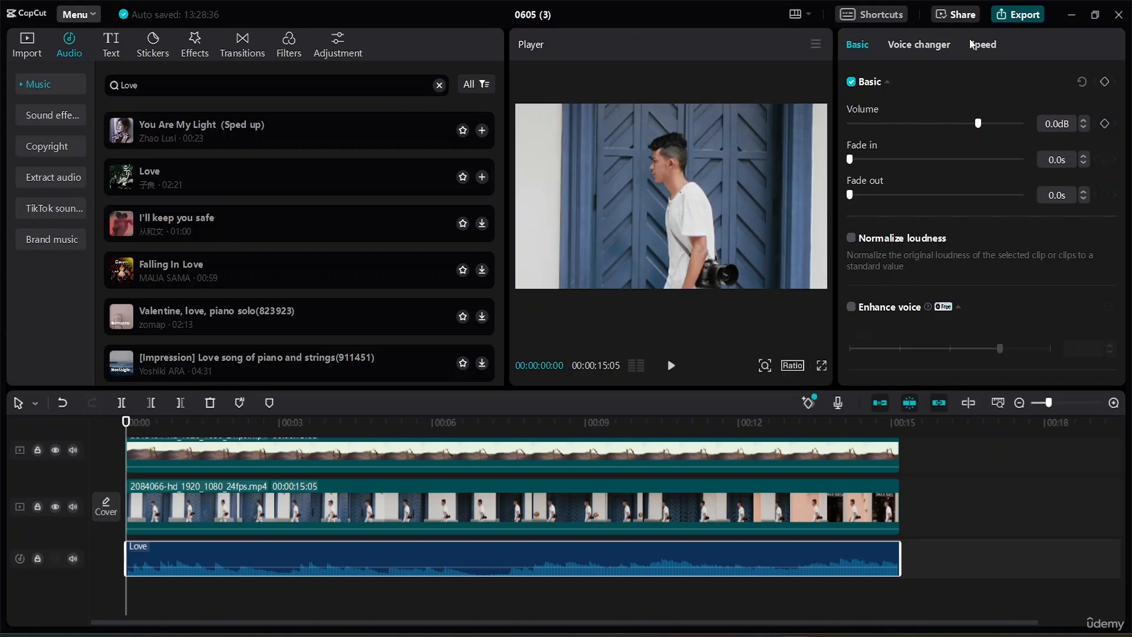
- Open the export settings and set the destination to the Desktop folder "Advanced Capcut for Video Editing Resource File"
left_click(1011, 16)
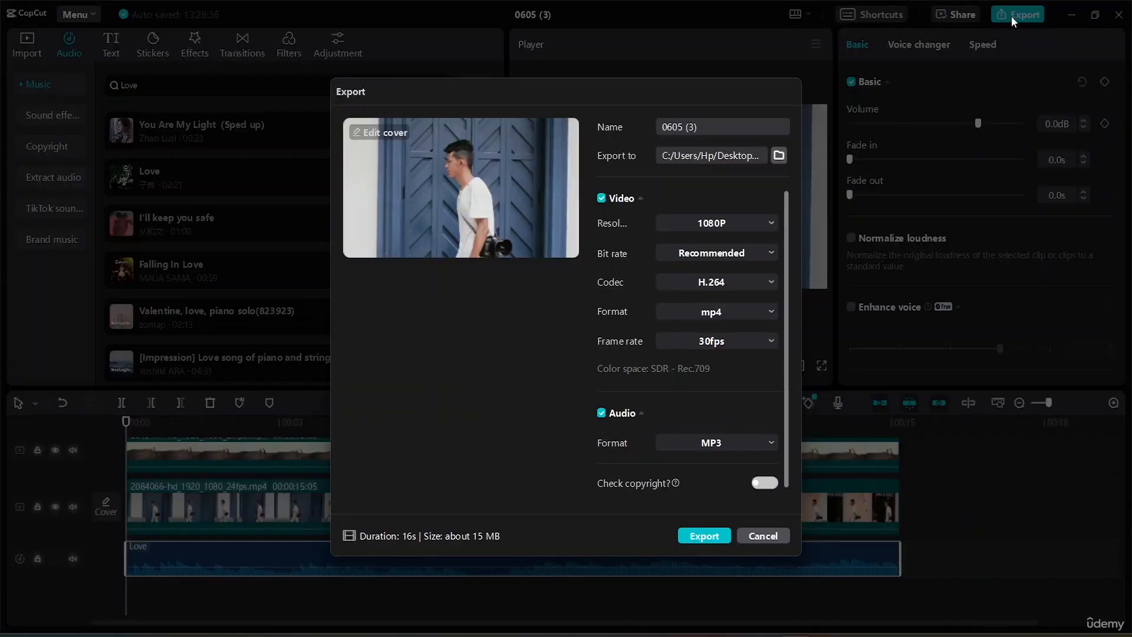
left_click(778, 156)
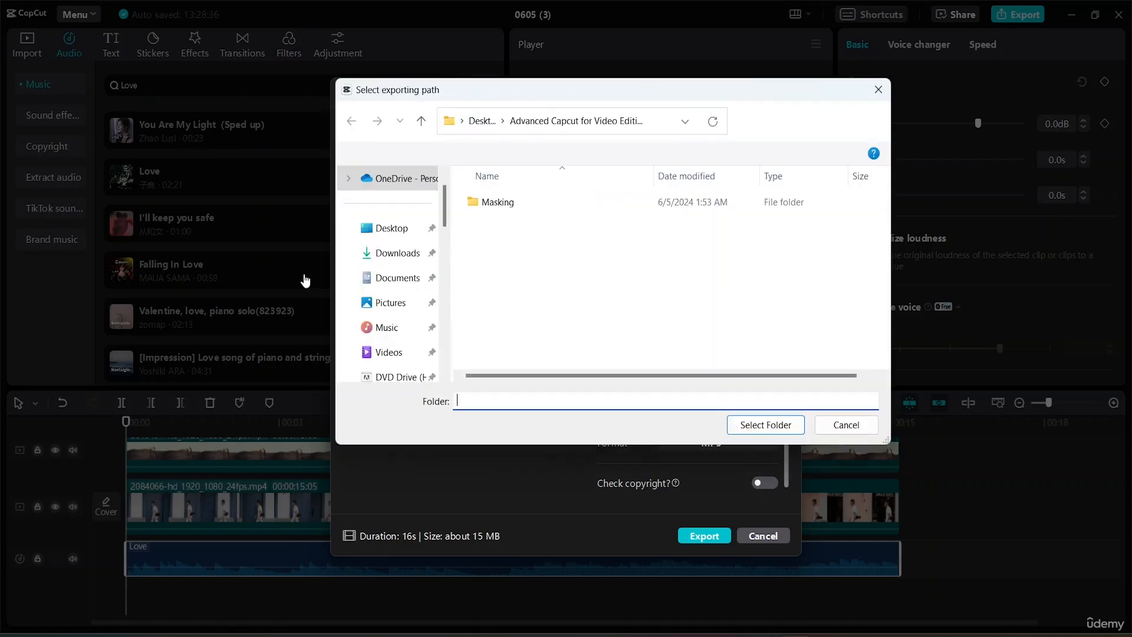
left_click(388, 230)
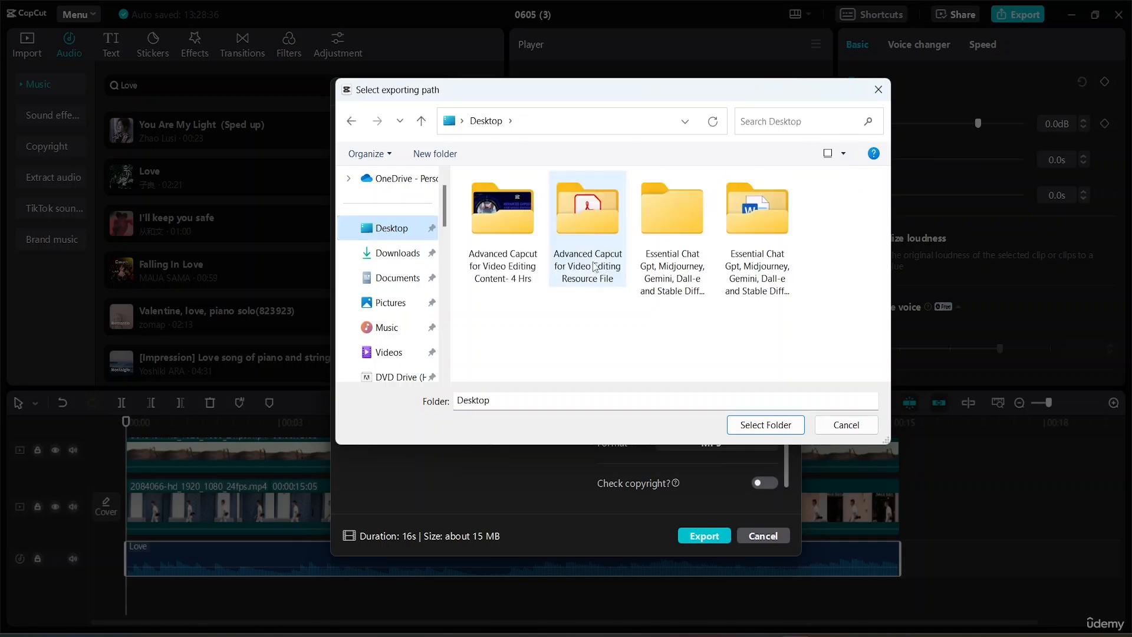
double_click(589, 262)
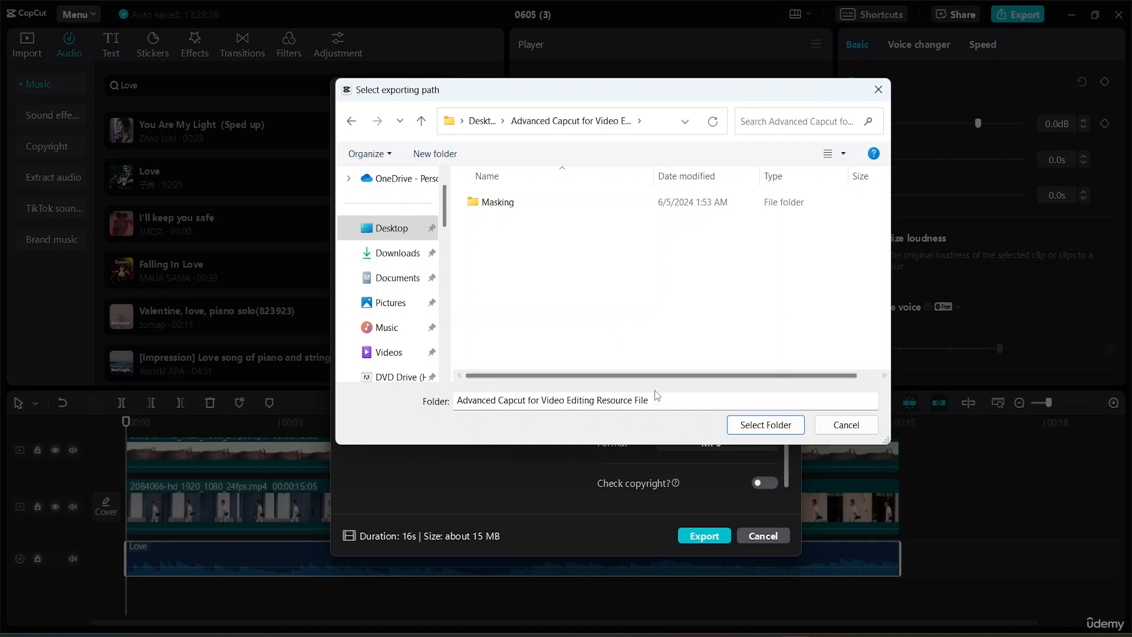
left_click(762, 426)
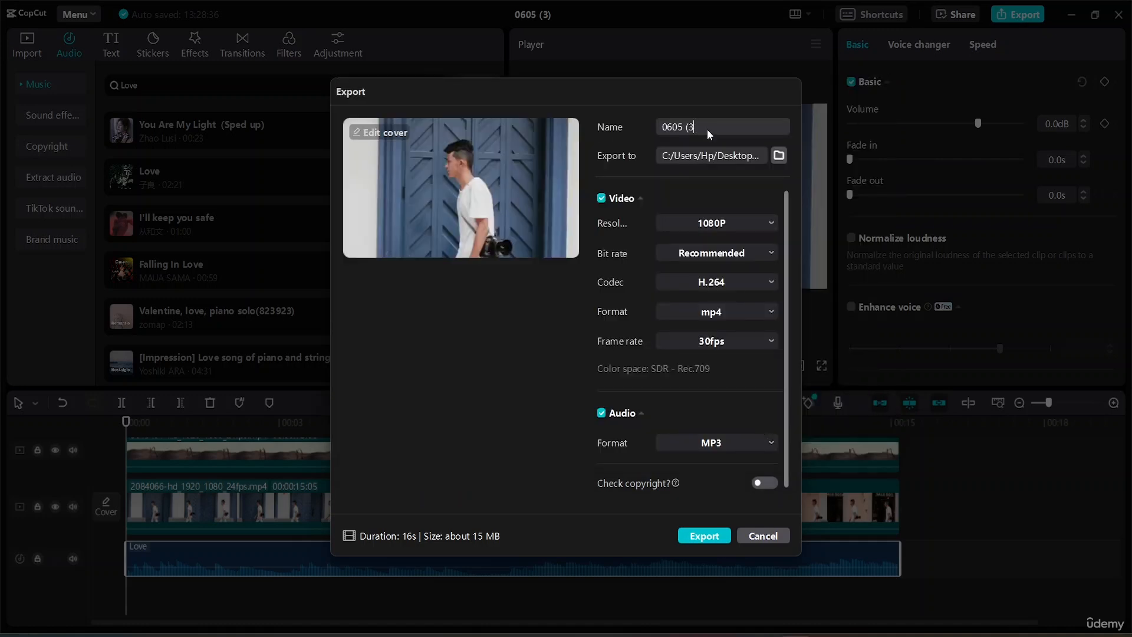
- Name the exported video "Mask"
key("BackSpace")
key("BackSpace")
key("BackSpace")
key("BackSpace")
key("BackSpace")
key("BackSpace")
key("BackSpace")
type("Ms")
key("BackSpace")
type("asking")
key("BackSpace")
key("BackSpace")
key("BackSpace")
- Export the video as 1080P H.264 mp4 at 30fps with MP3 audio, and dismiss the sharing options
left_click(765, 286)
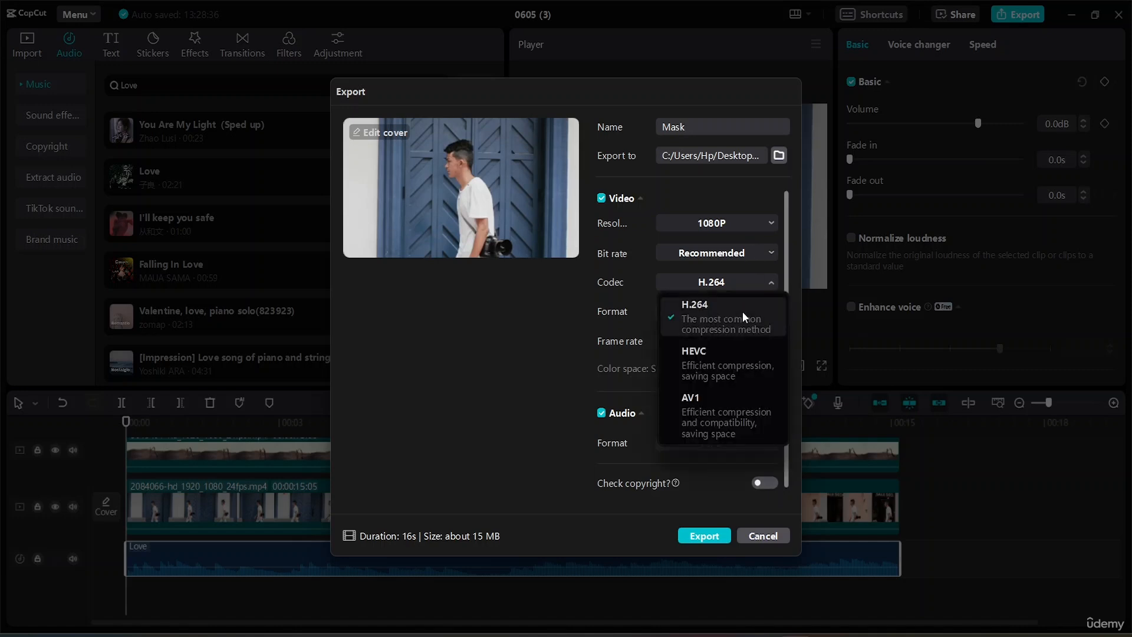
left_click(528, 329)
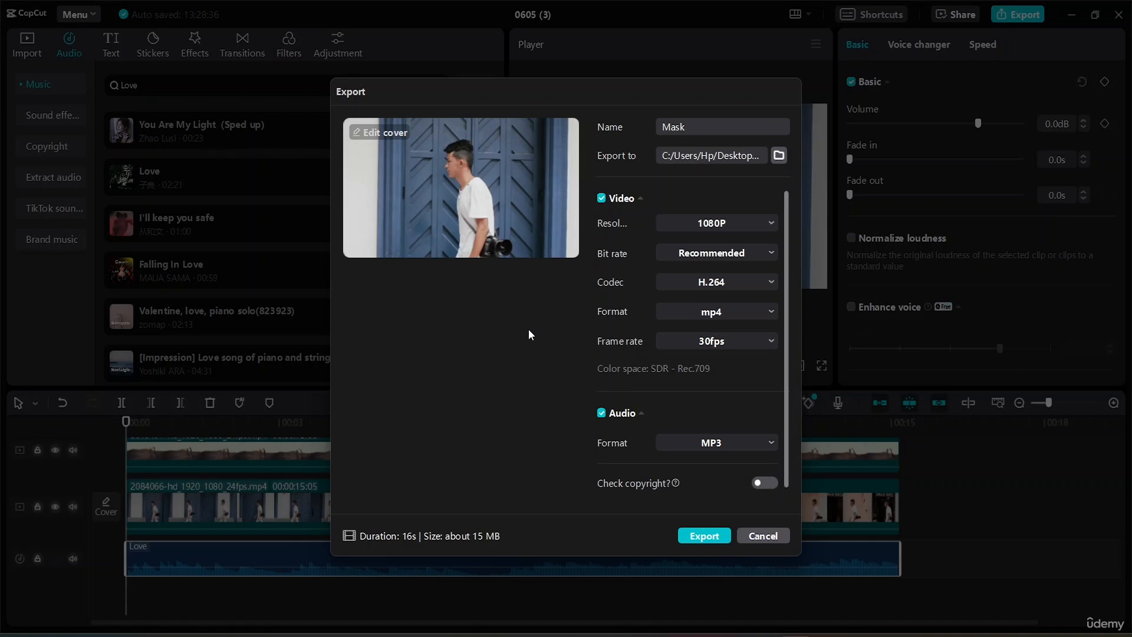
left_click(738, 313)
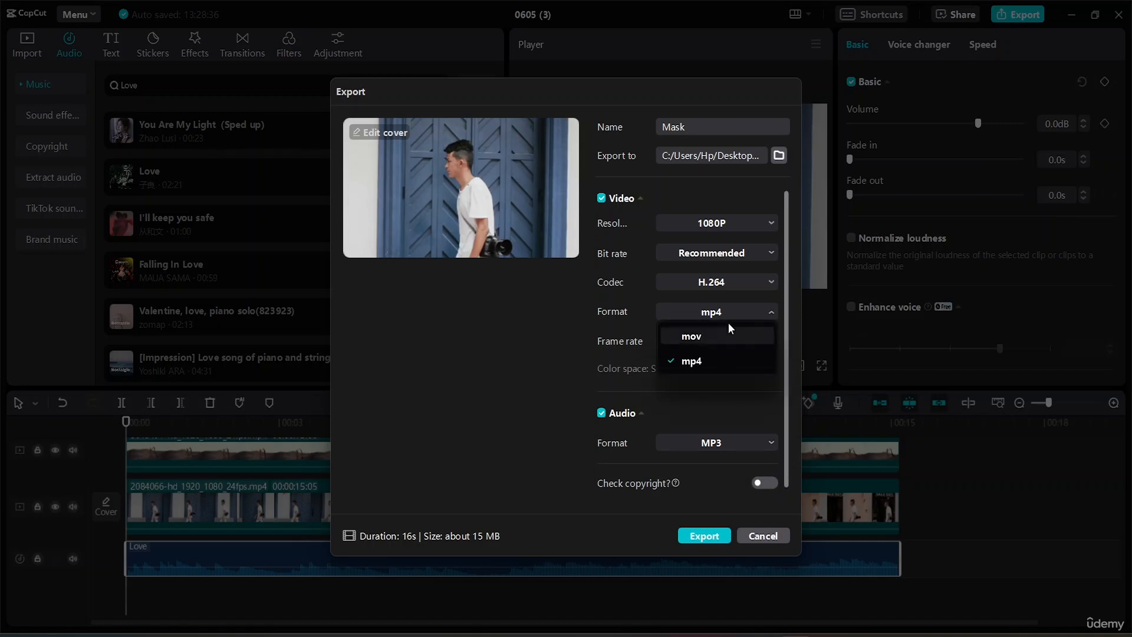
left_click(742, 312)
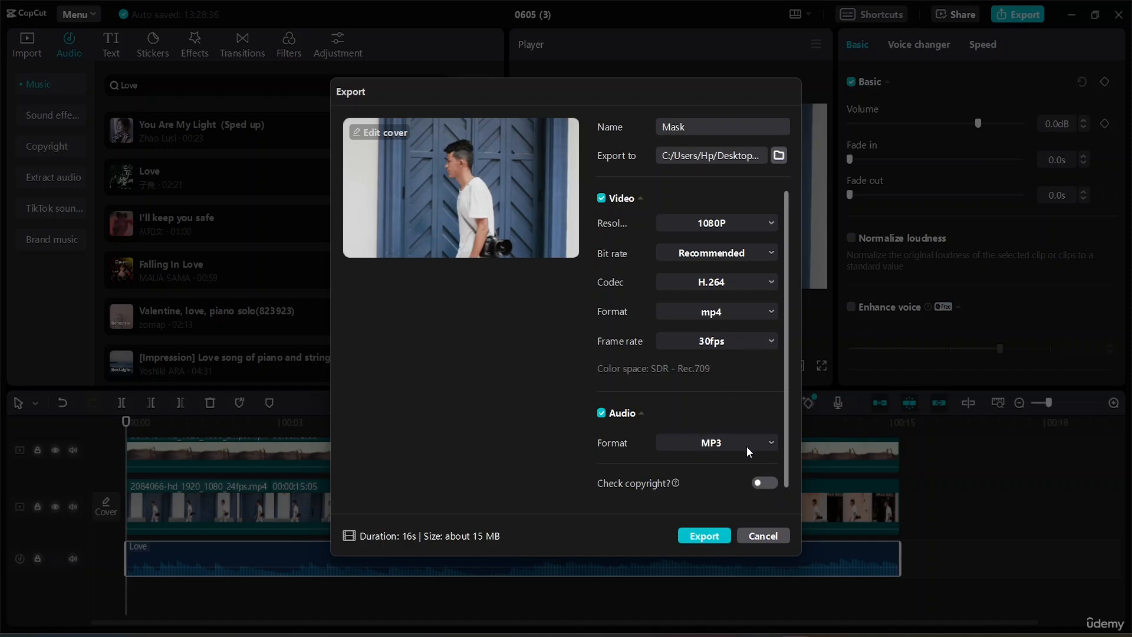
left_click(705, 537)
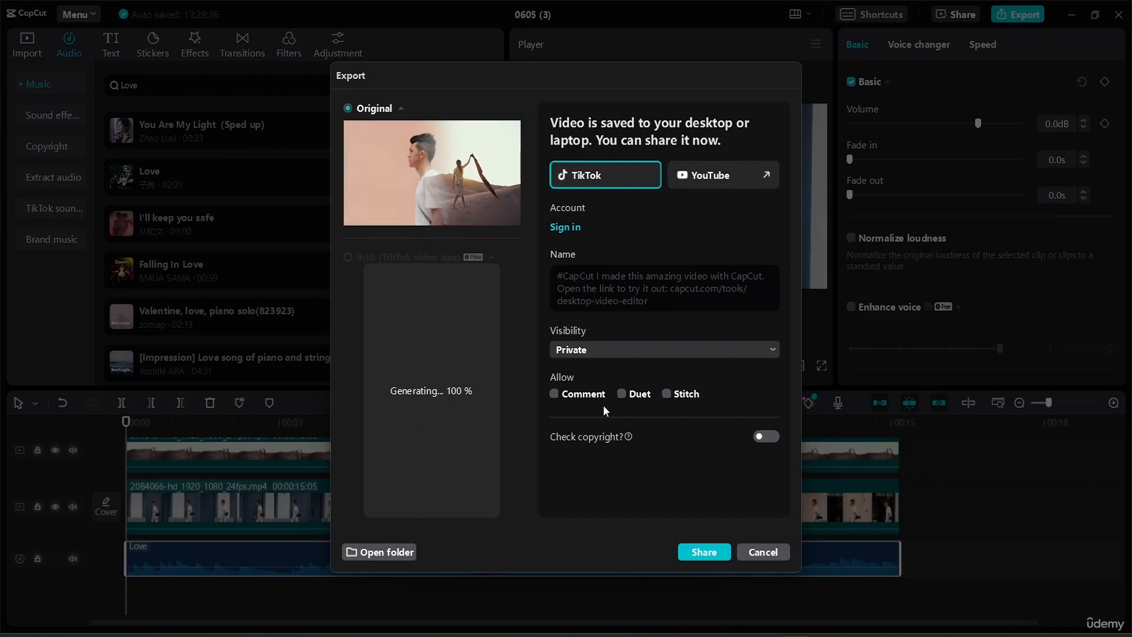
left_click(764, 552)
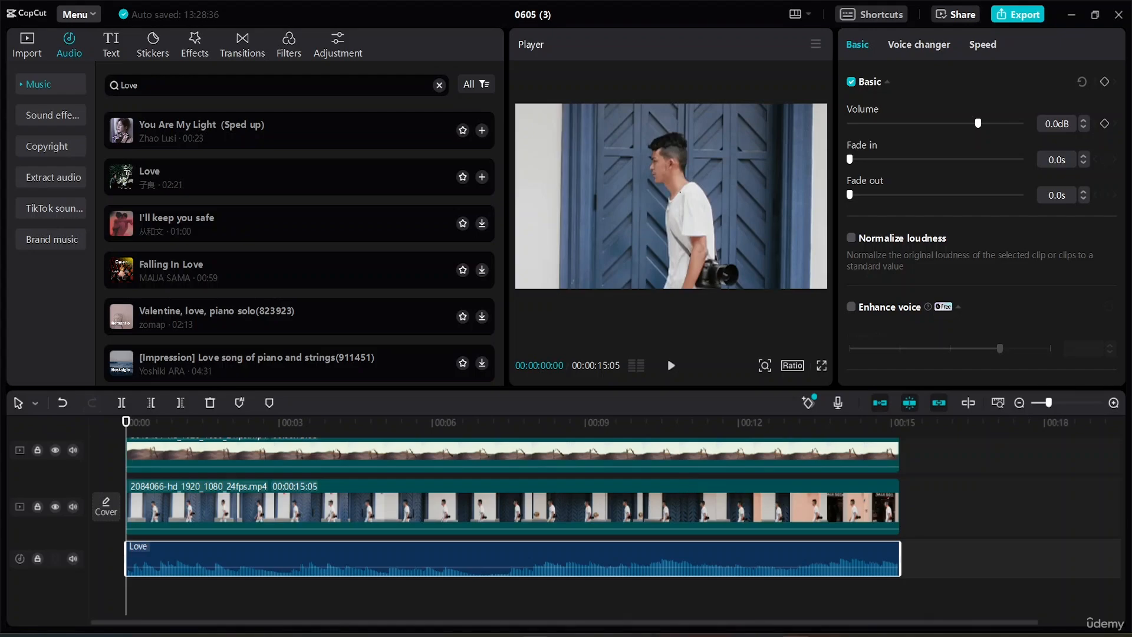
- Switch to File Explorer and open the "Mask" folder inside "Advanced Capcut for Video Editing Resource File" on the Desktop
key("super+e")
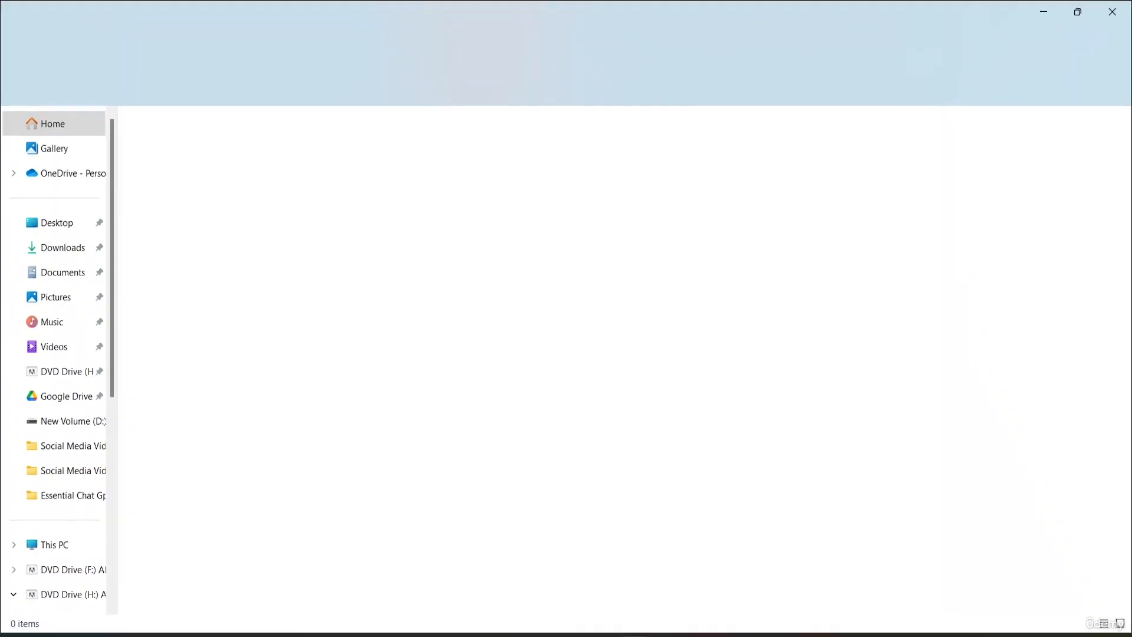
left_click(67, 424)
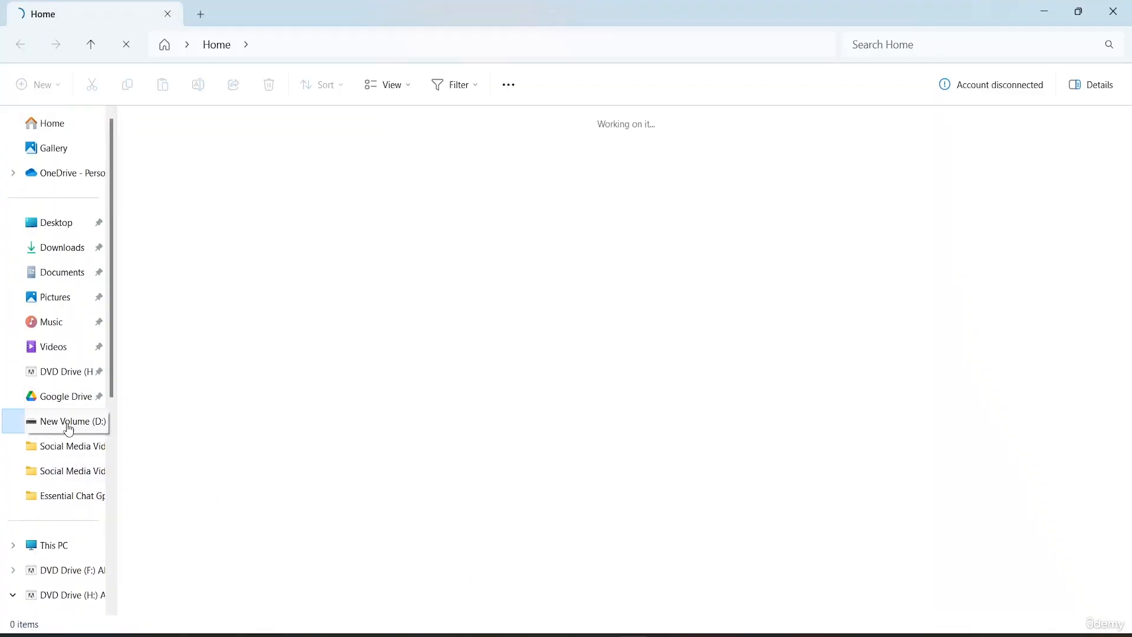
left_click(61, 222)
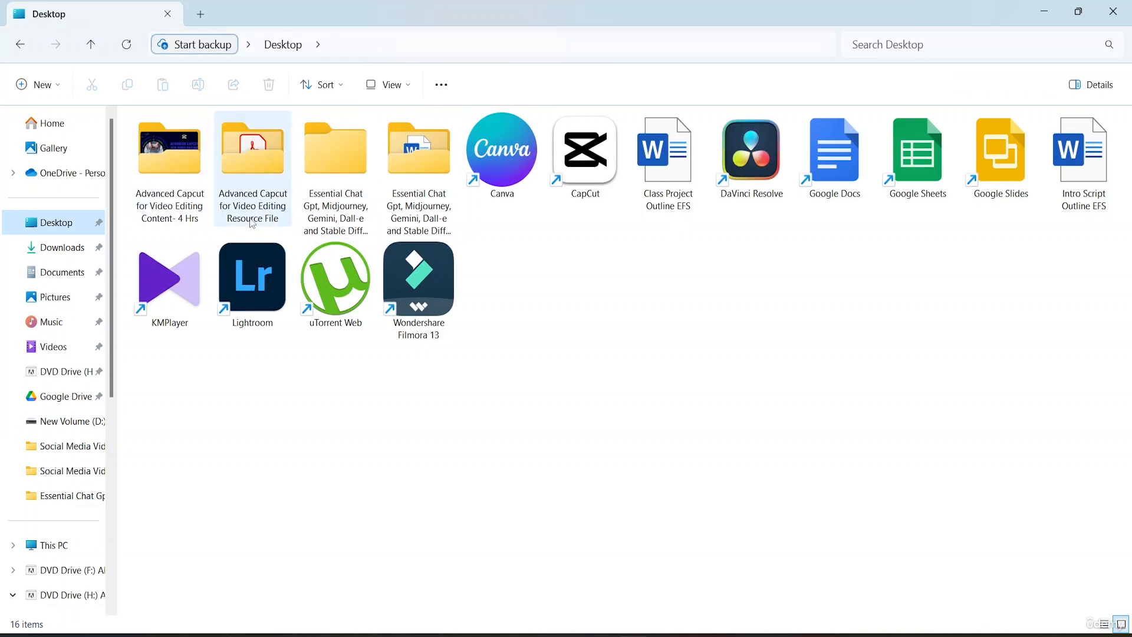
double_click(267, 210)
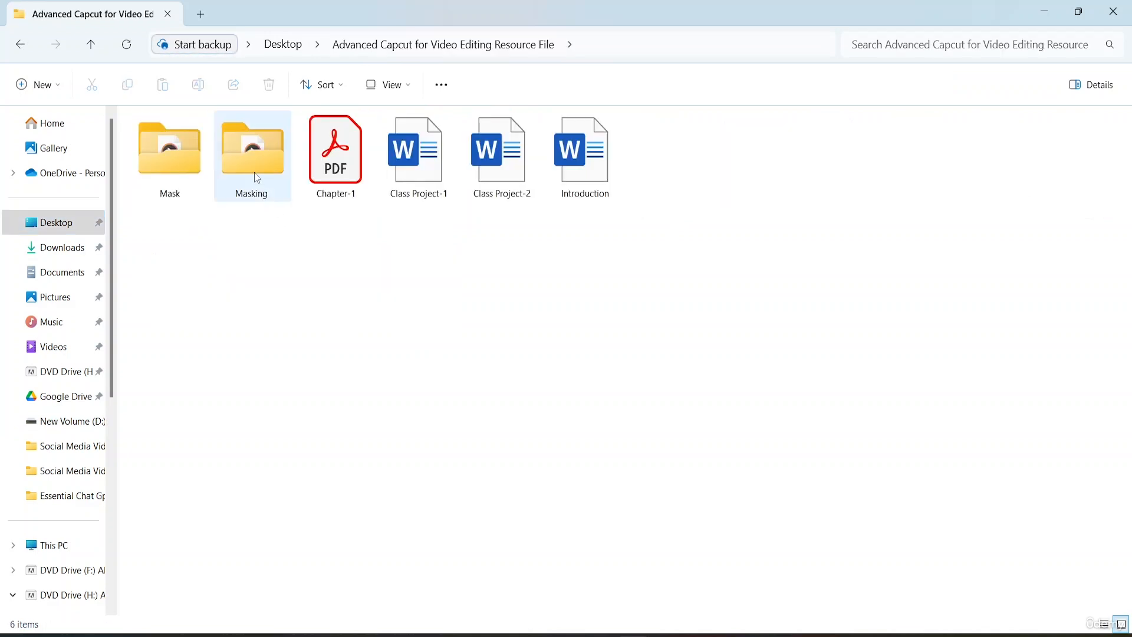
double_click(187, 153)
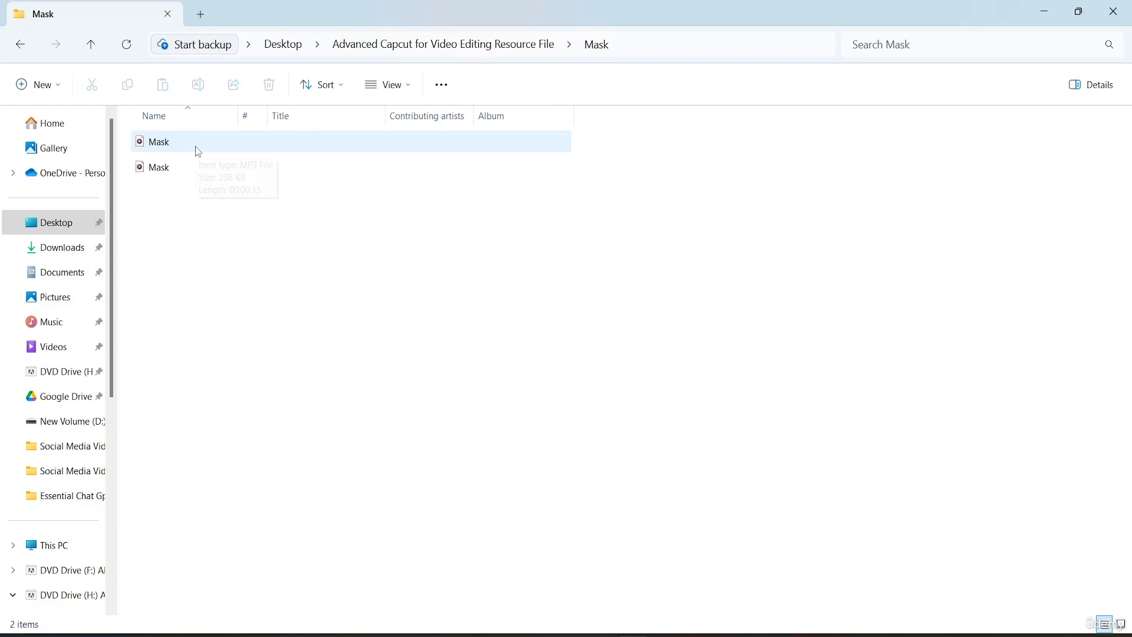
- Play the exported "Mask" MP3 file in Media Player, choosing that app just once, and close the player
double_click(197, 148)
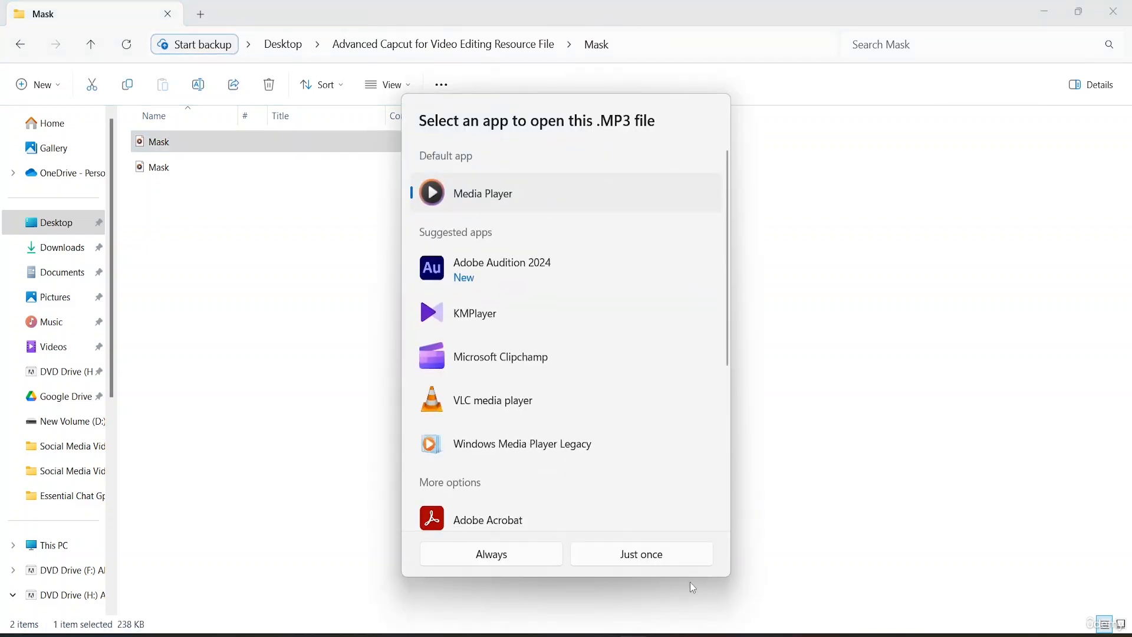
left_click(627, 558)
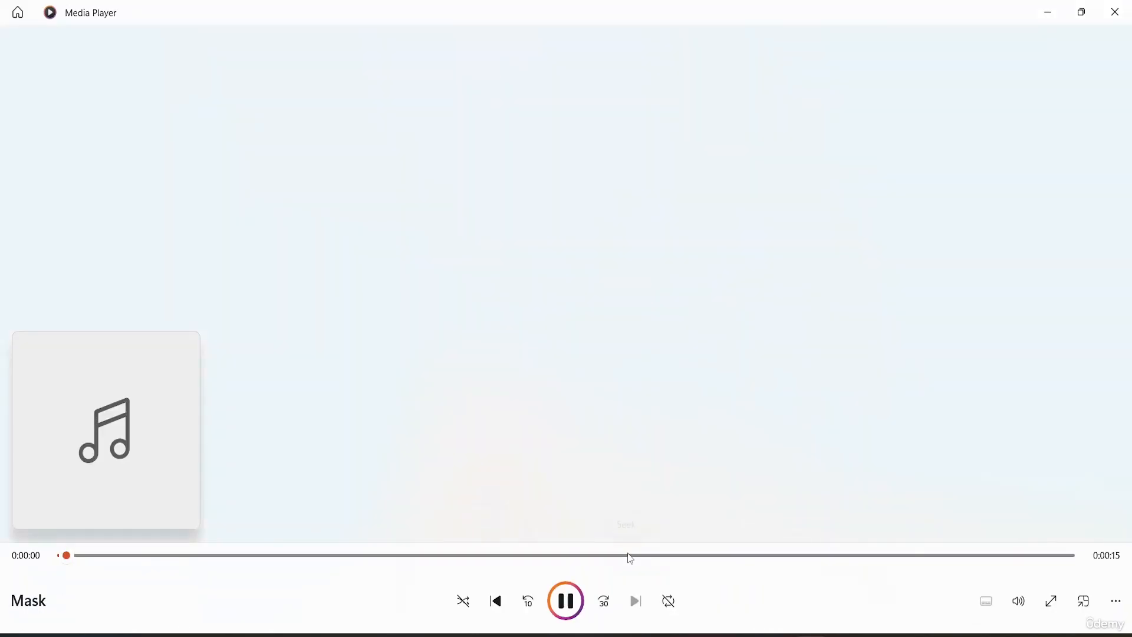
left_click(1115, 12)
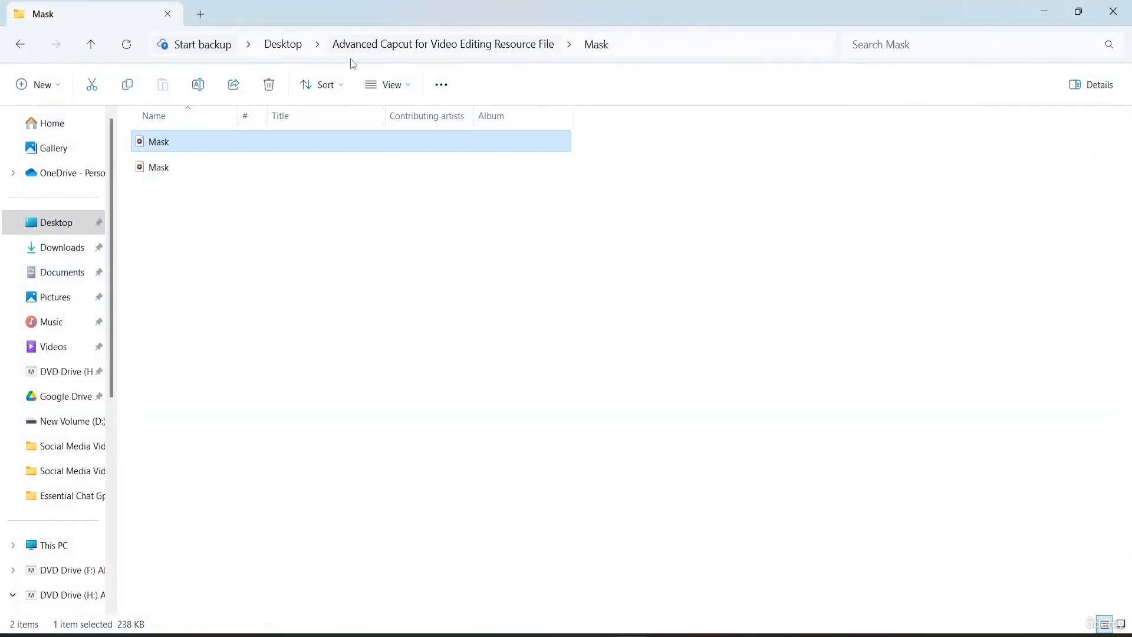
- Play the exported "Mask" video to check the split screen, and return to the CapCut project
double_click(219, 167)
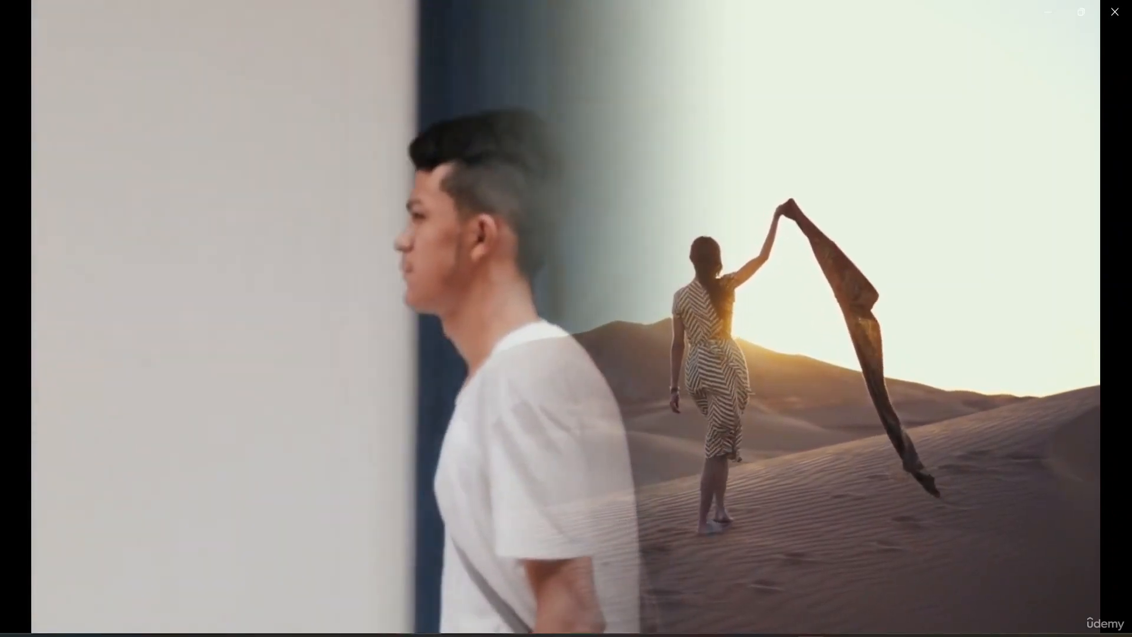
mouse_move(684, 6)
left_click(1118, 9)
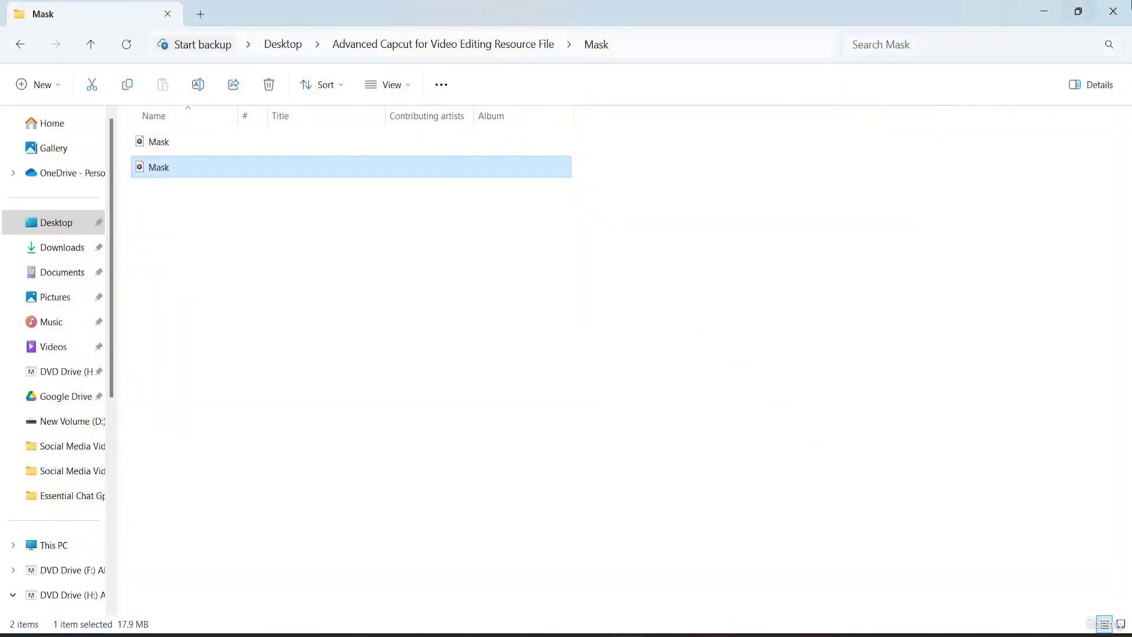
left_click(1126, 8)
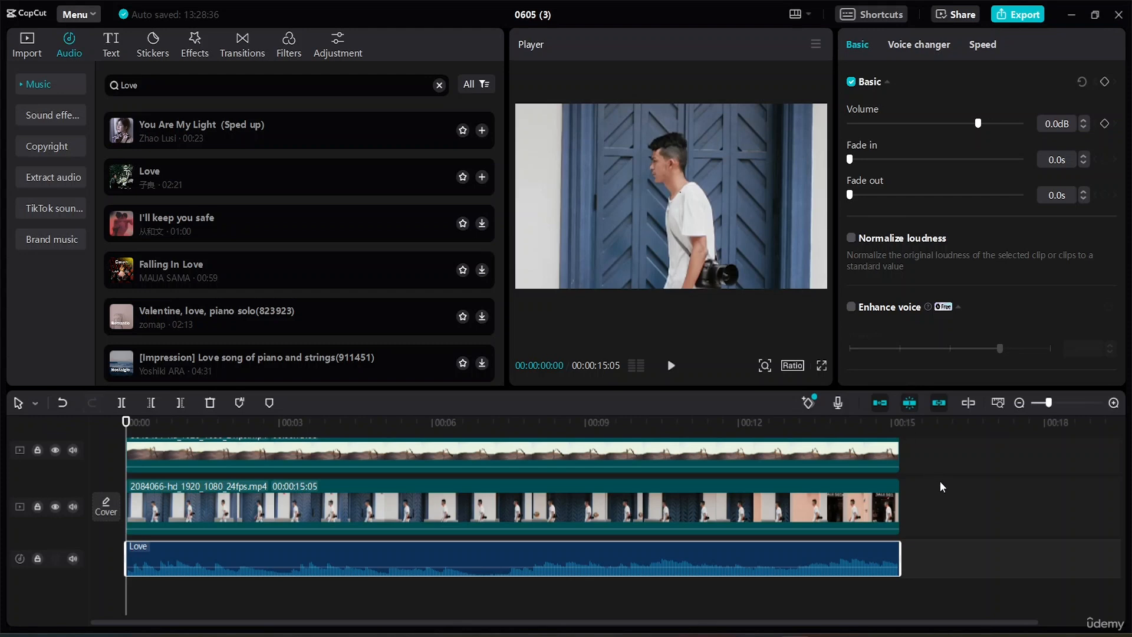